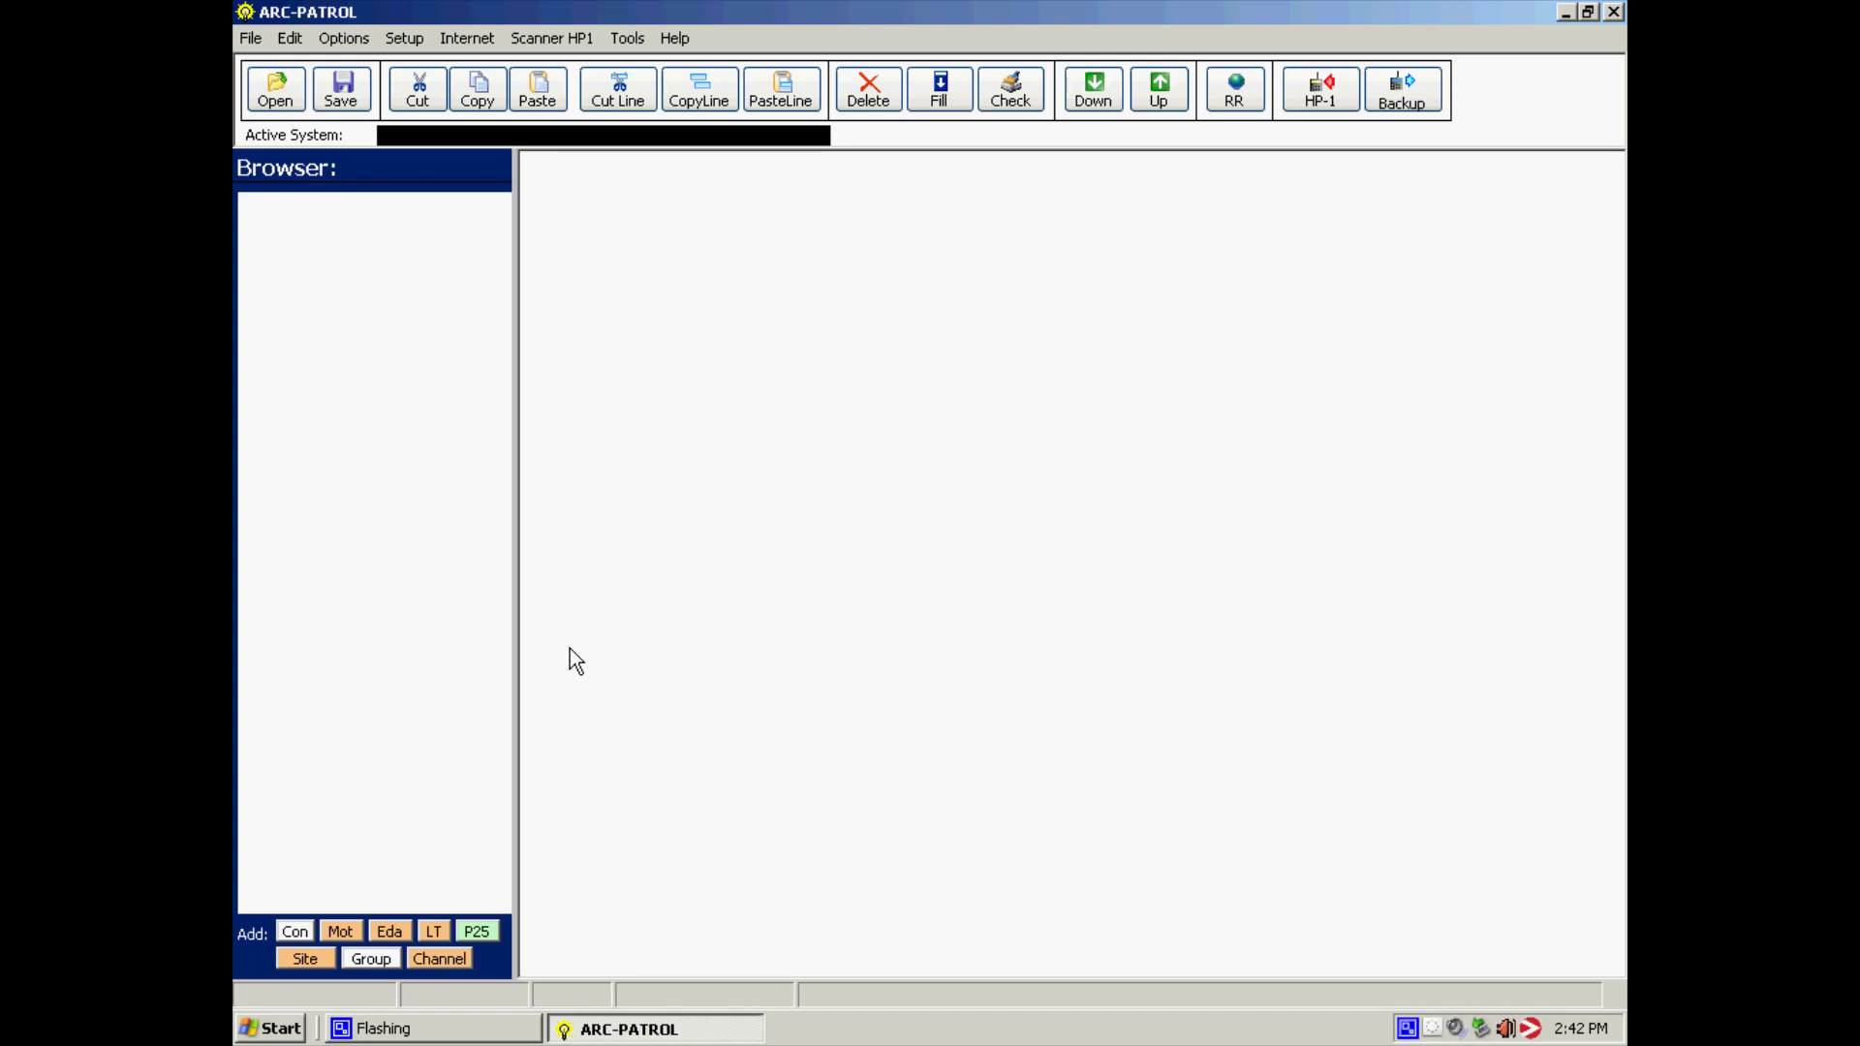
Add a new conventional system and expand it to reveal its New Group.
{"action": "left_click", "coordinate": [249, 39]}
{"action": "mouse_move", "coordinate": [277, 67]}
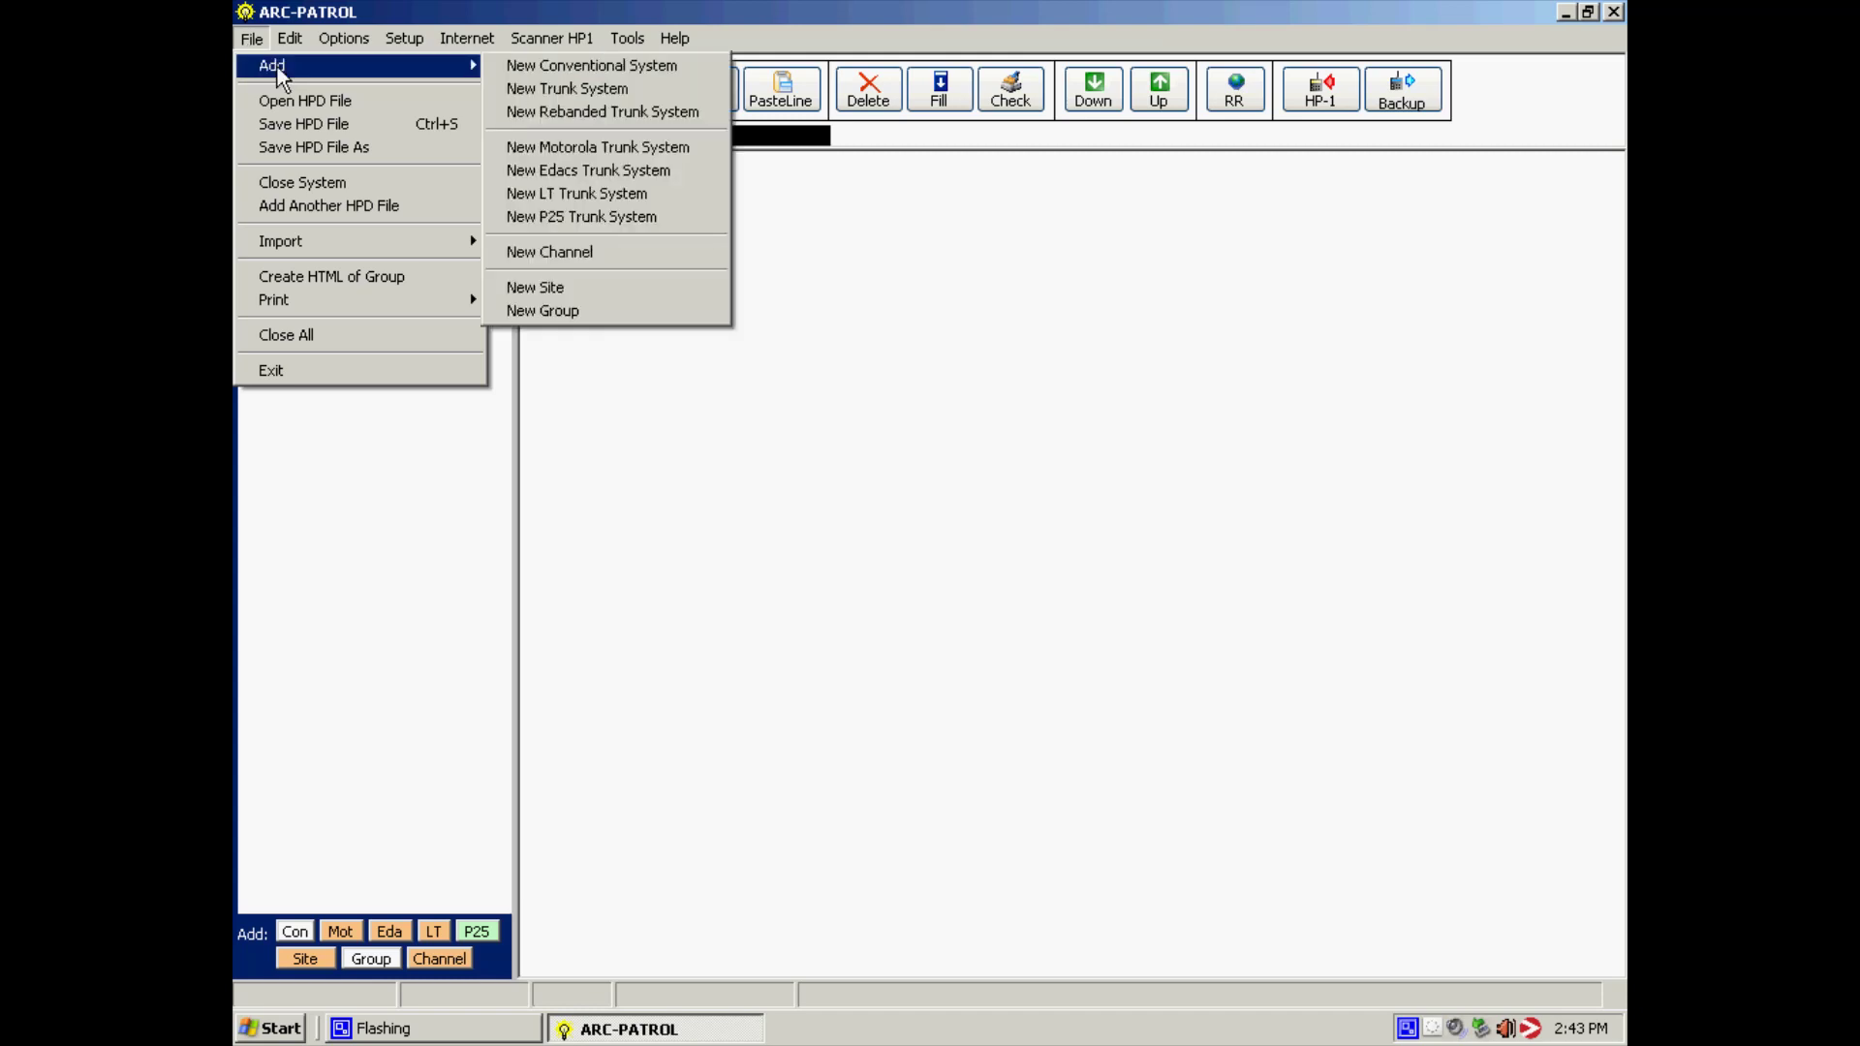
{"action": "left_click", "coordinate": [556, 68]}
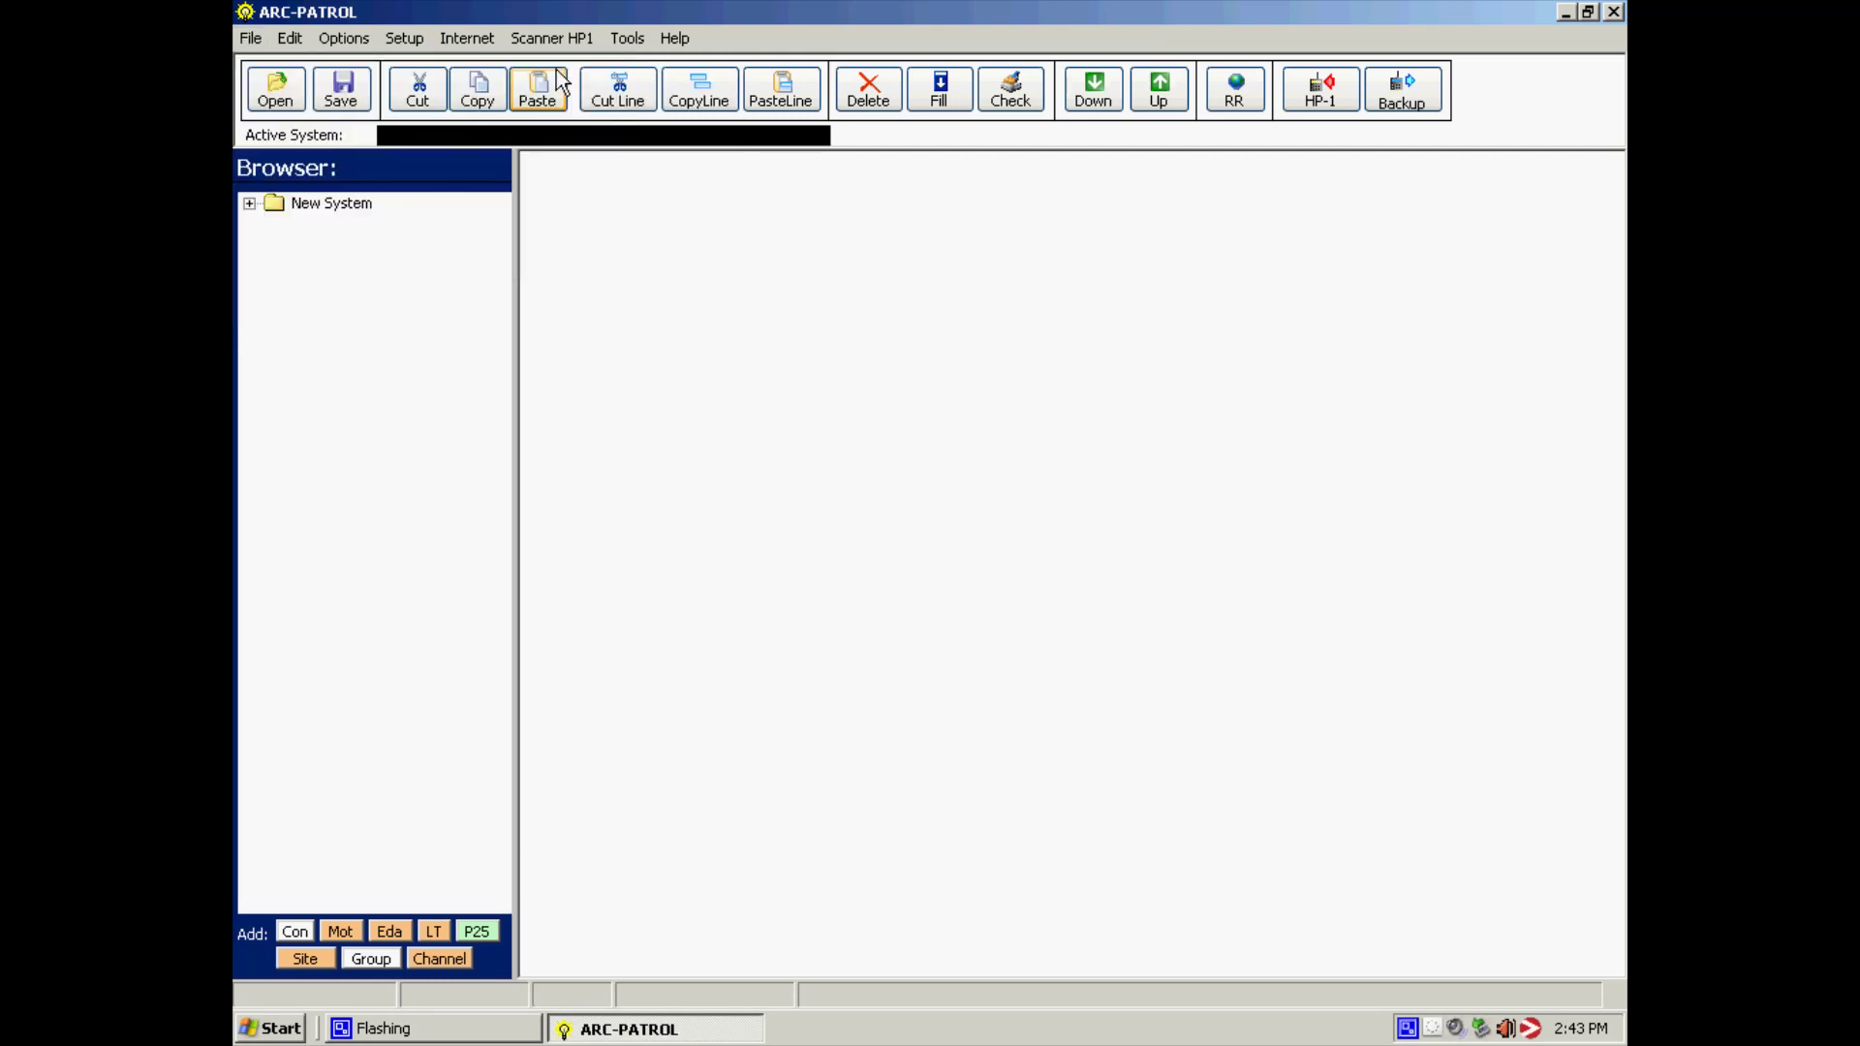
{"action": "double_click", "coordinate": [349, 207]}
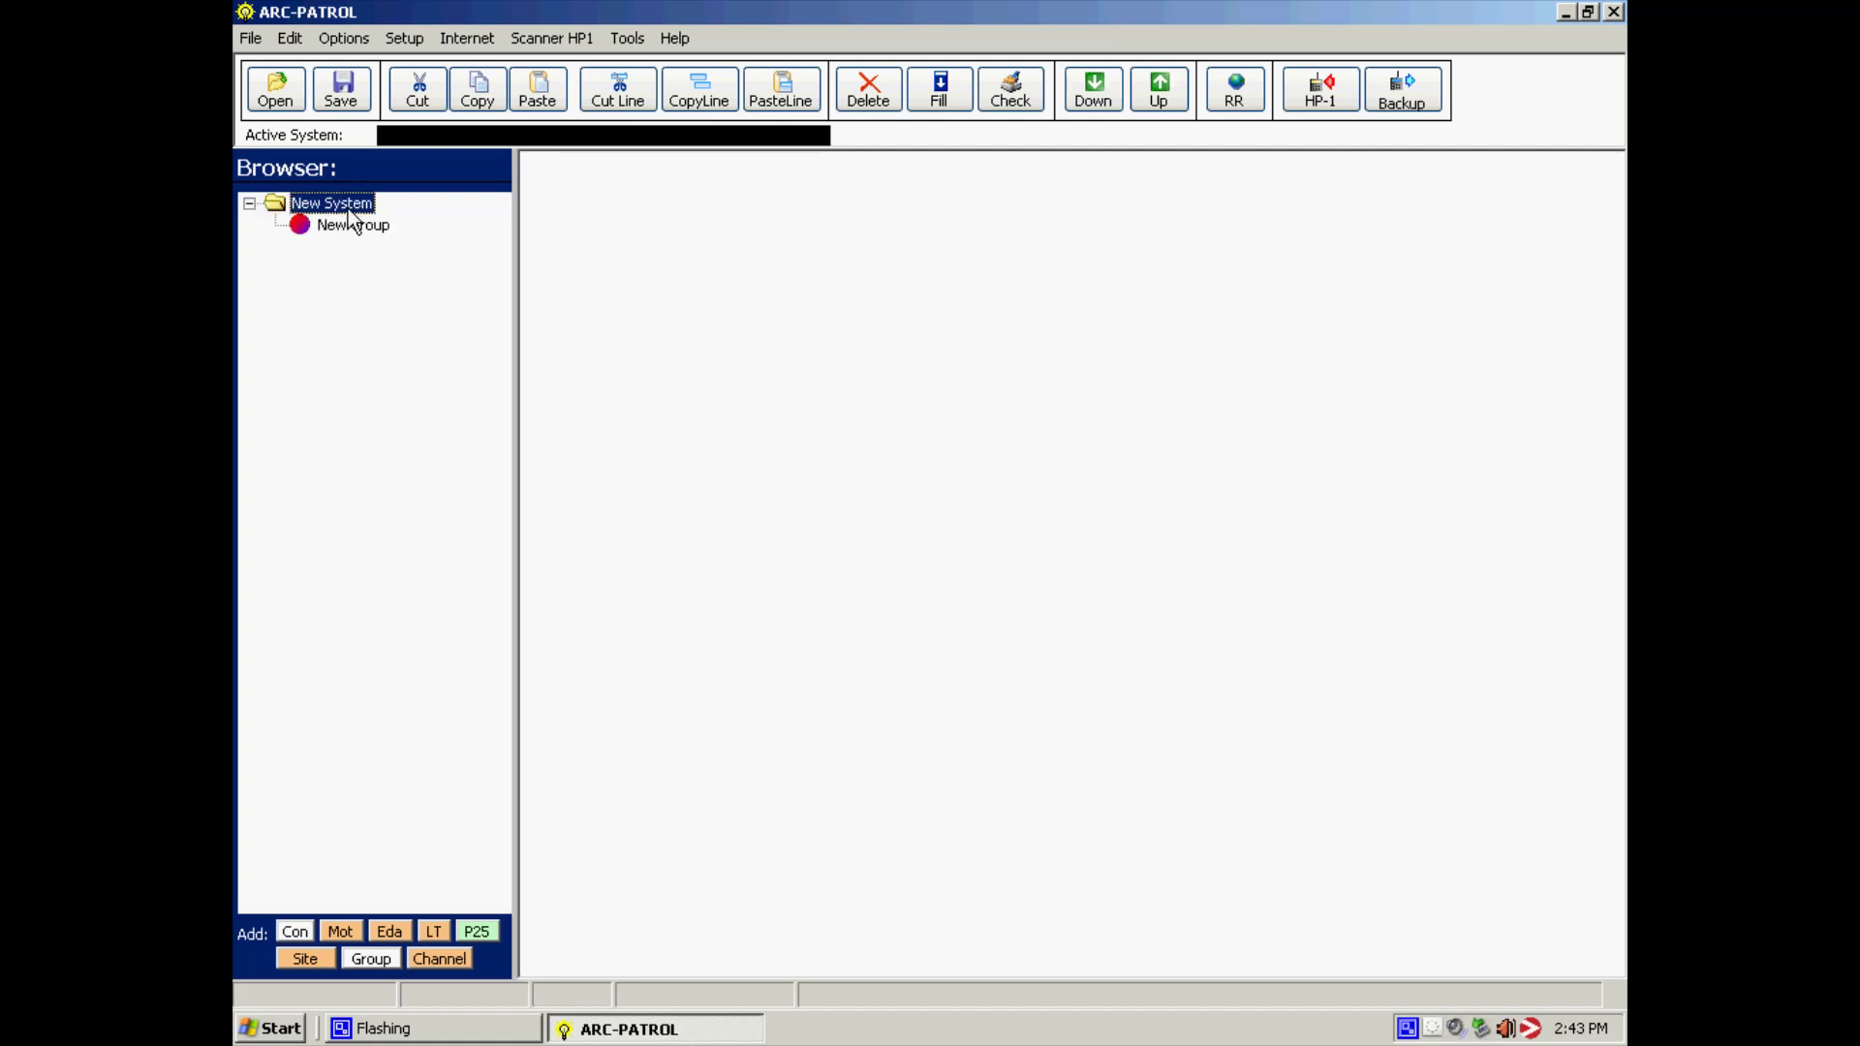
Rename the new system to 'test system' and open its New Group.
{"action": "left_click", "coordinate": [368, 205]}
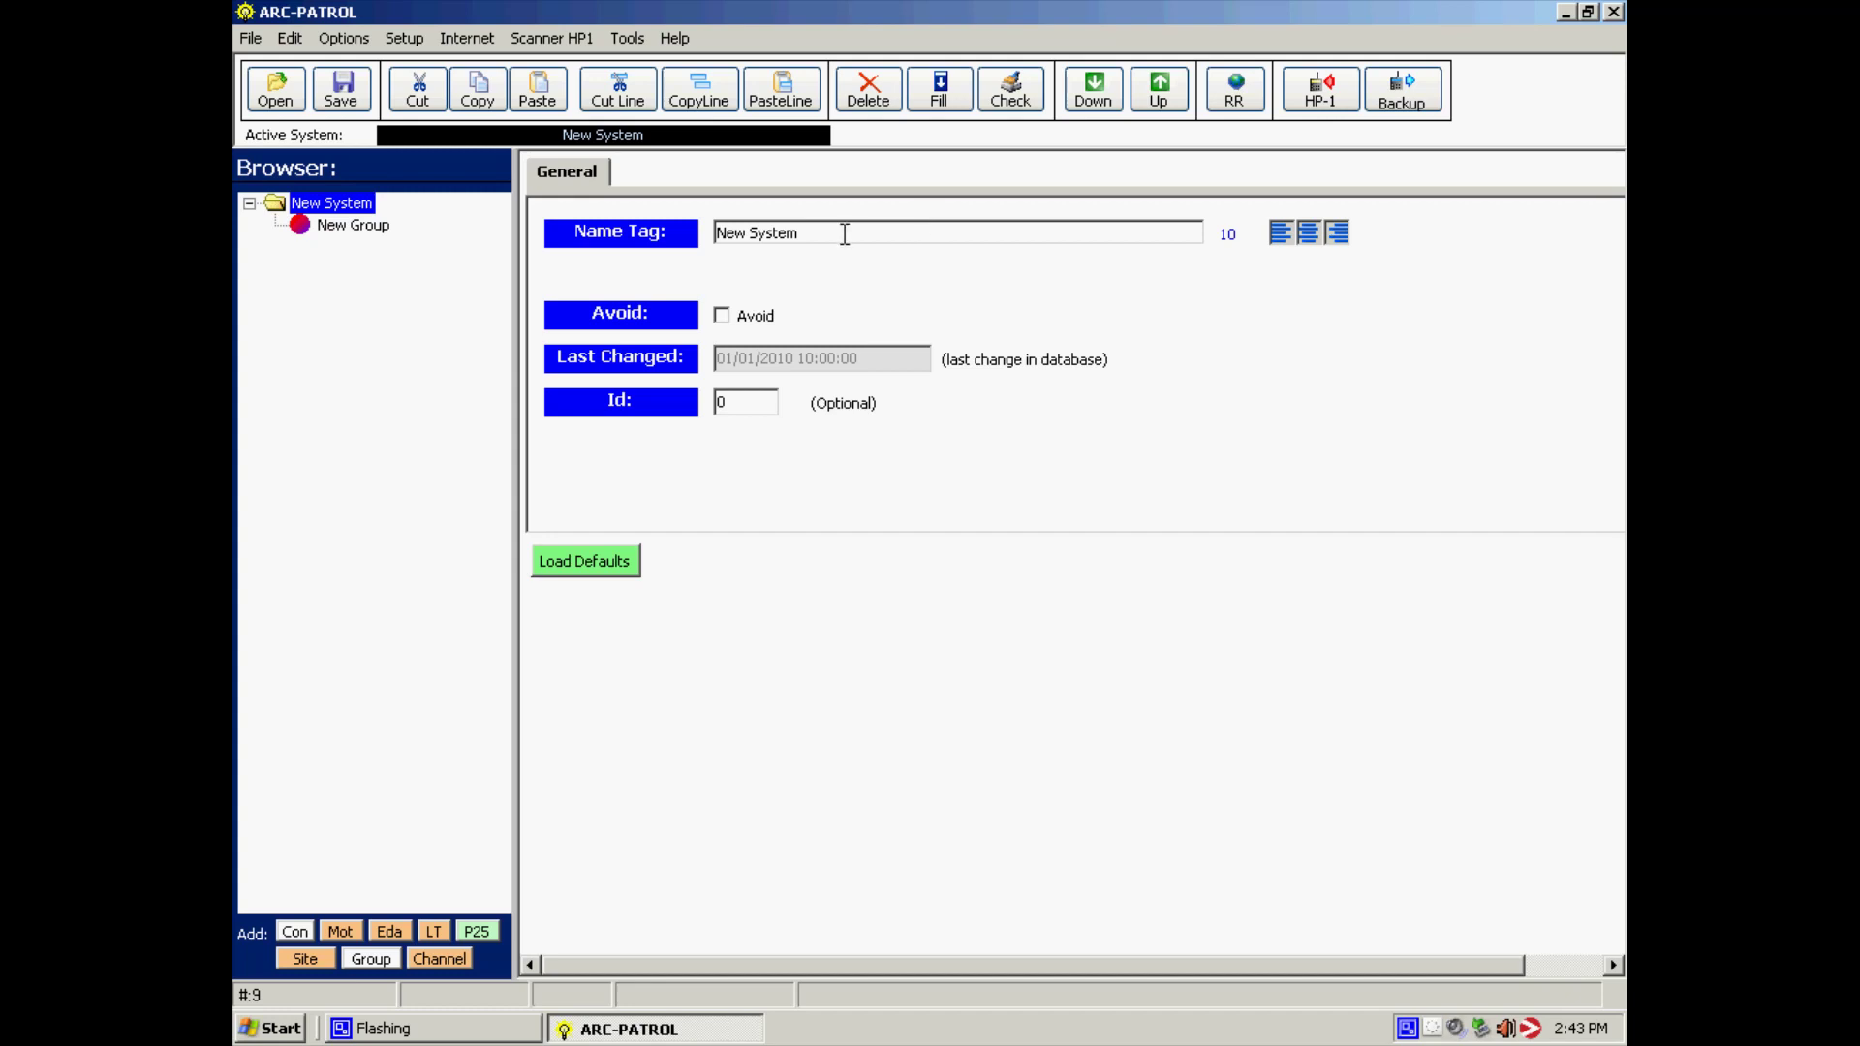
{"action": "left_click_drag", "start_coordinate": [846, 235], "coordinate": [477, 190]}
{"action": "type", "text": "test syst"}
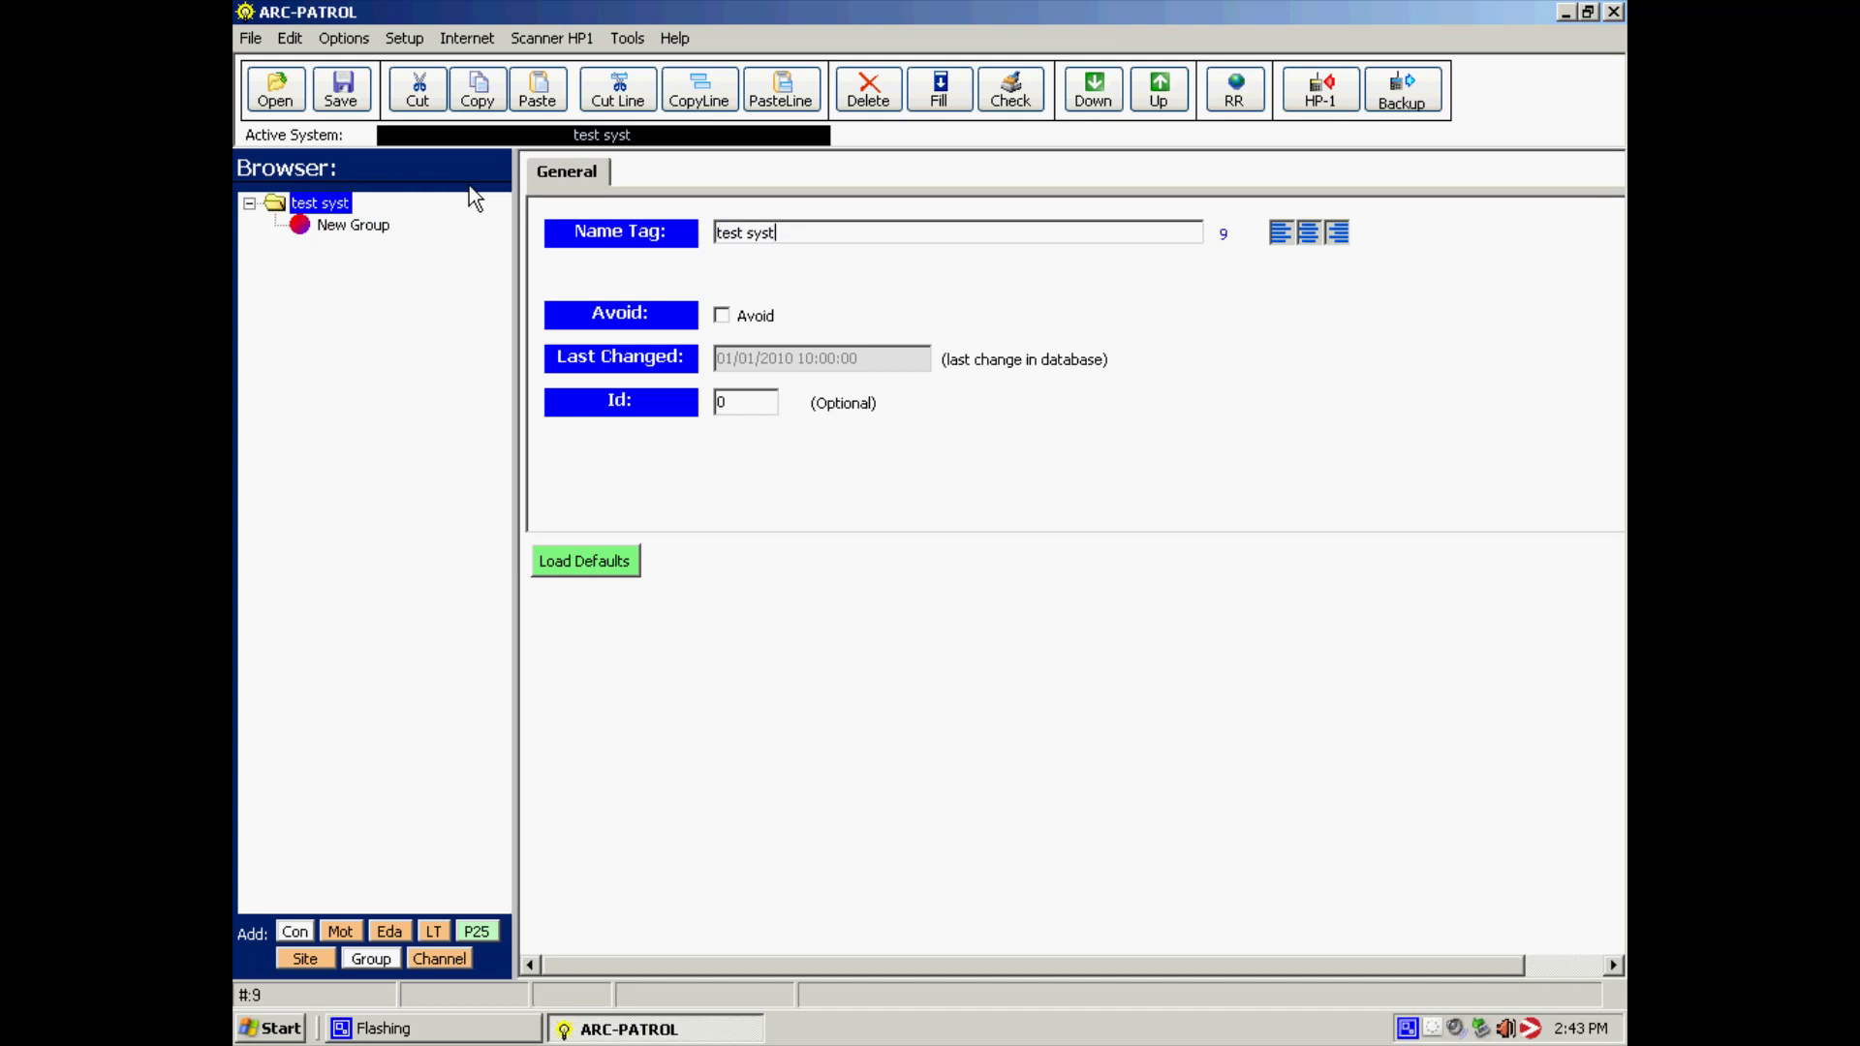
{"action": "type", "text": "em"}
{"action": "left_click", "coordinate": [364, 229]}
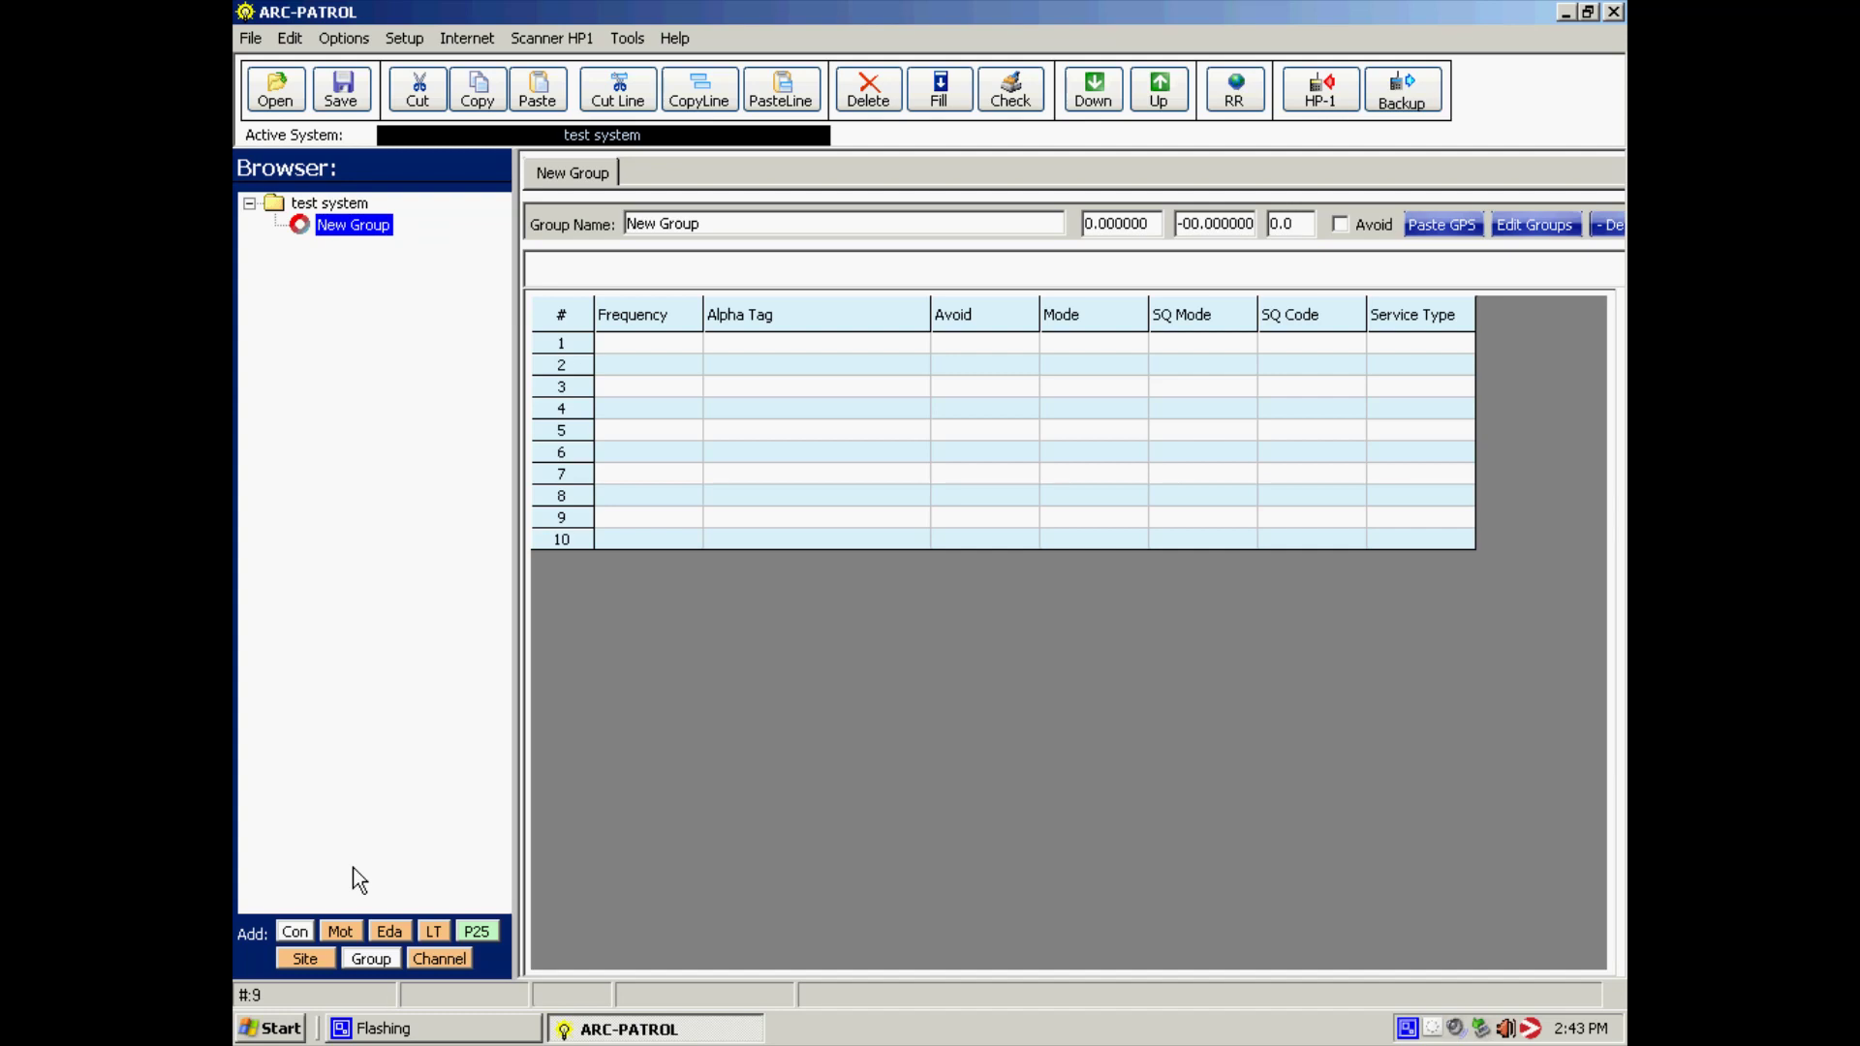
Add a second group, Group: 1, to test system.
{"action": "left_click", "coordinate": [371, 959]}
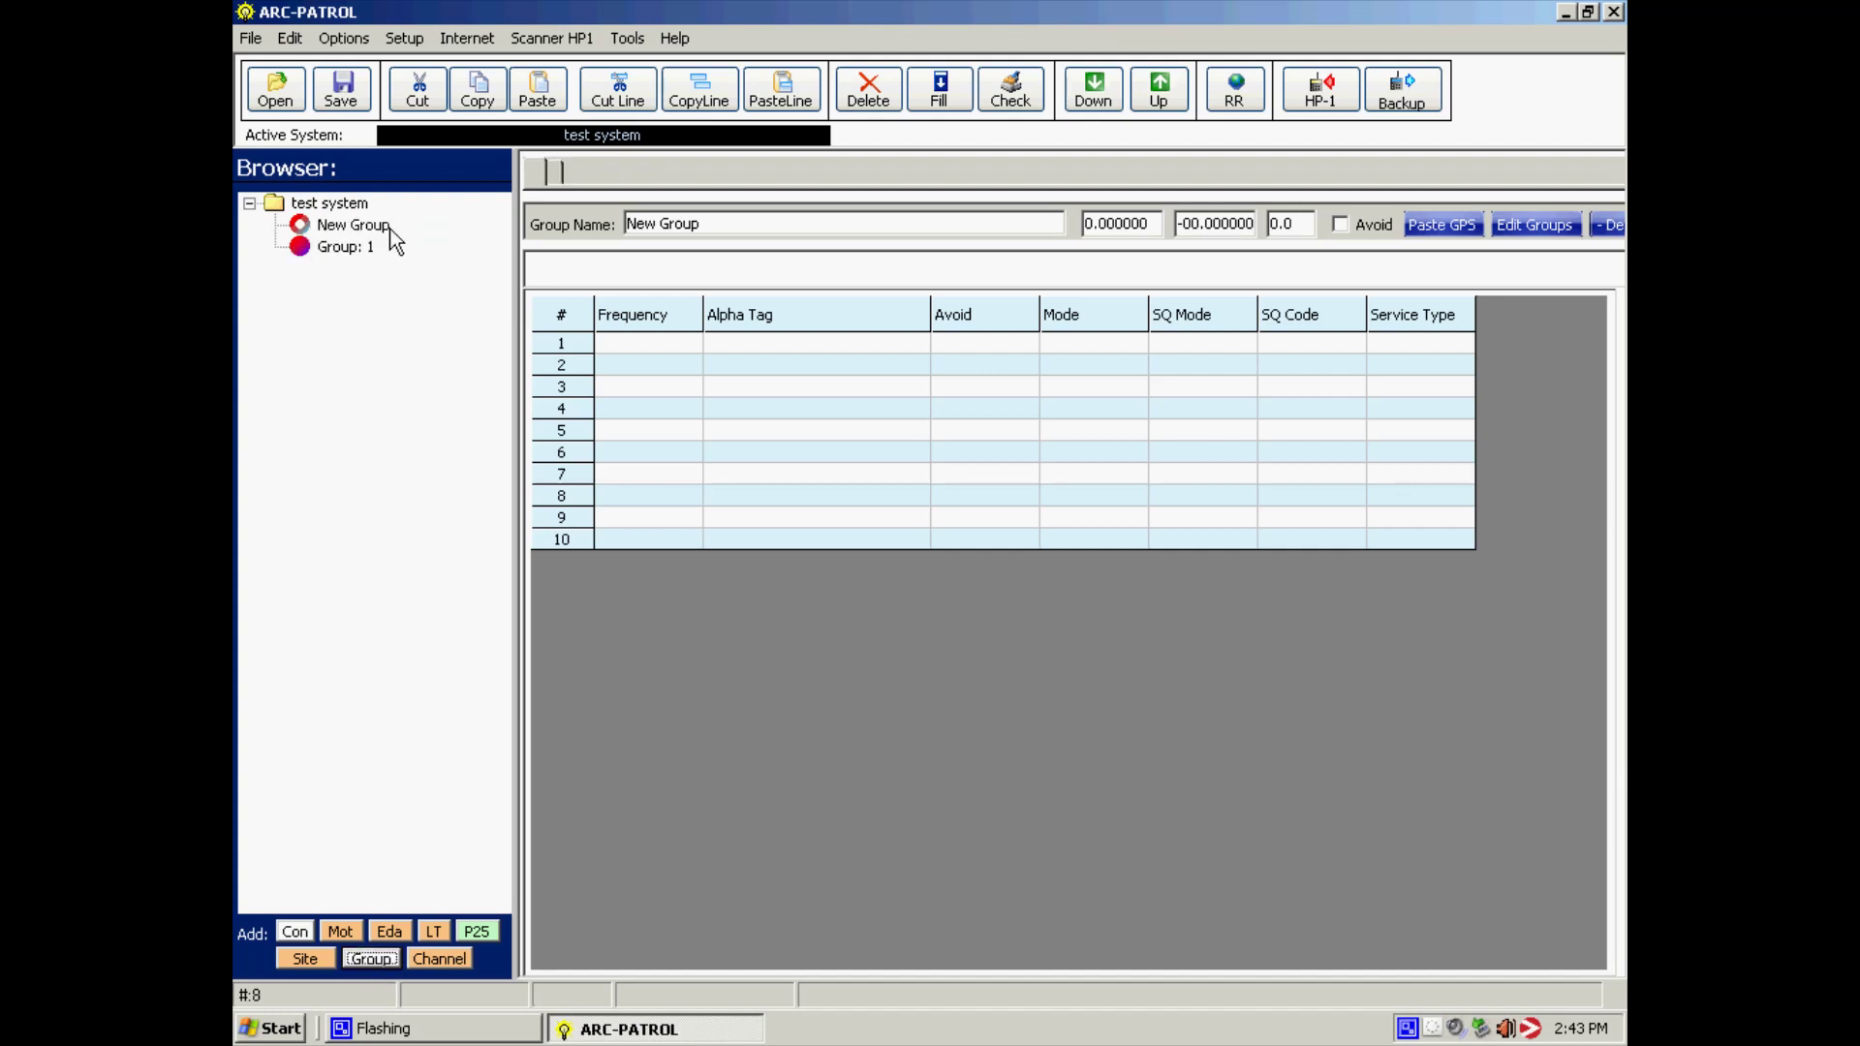
{"action": "left_click", "coordinate": [341, 246]}
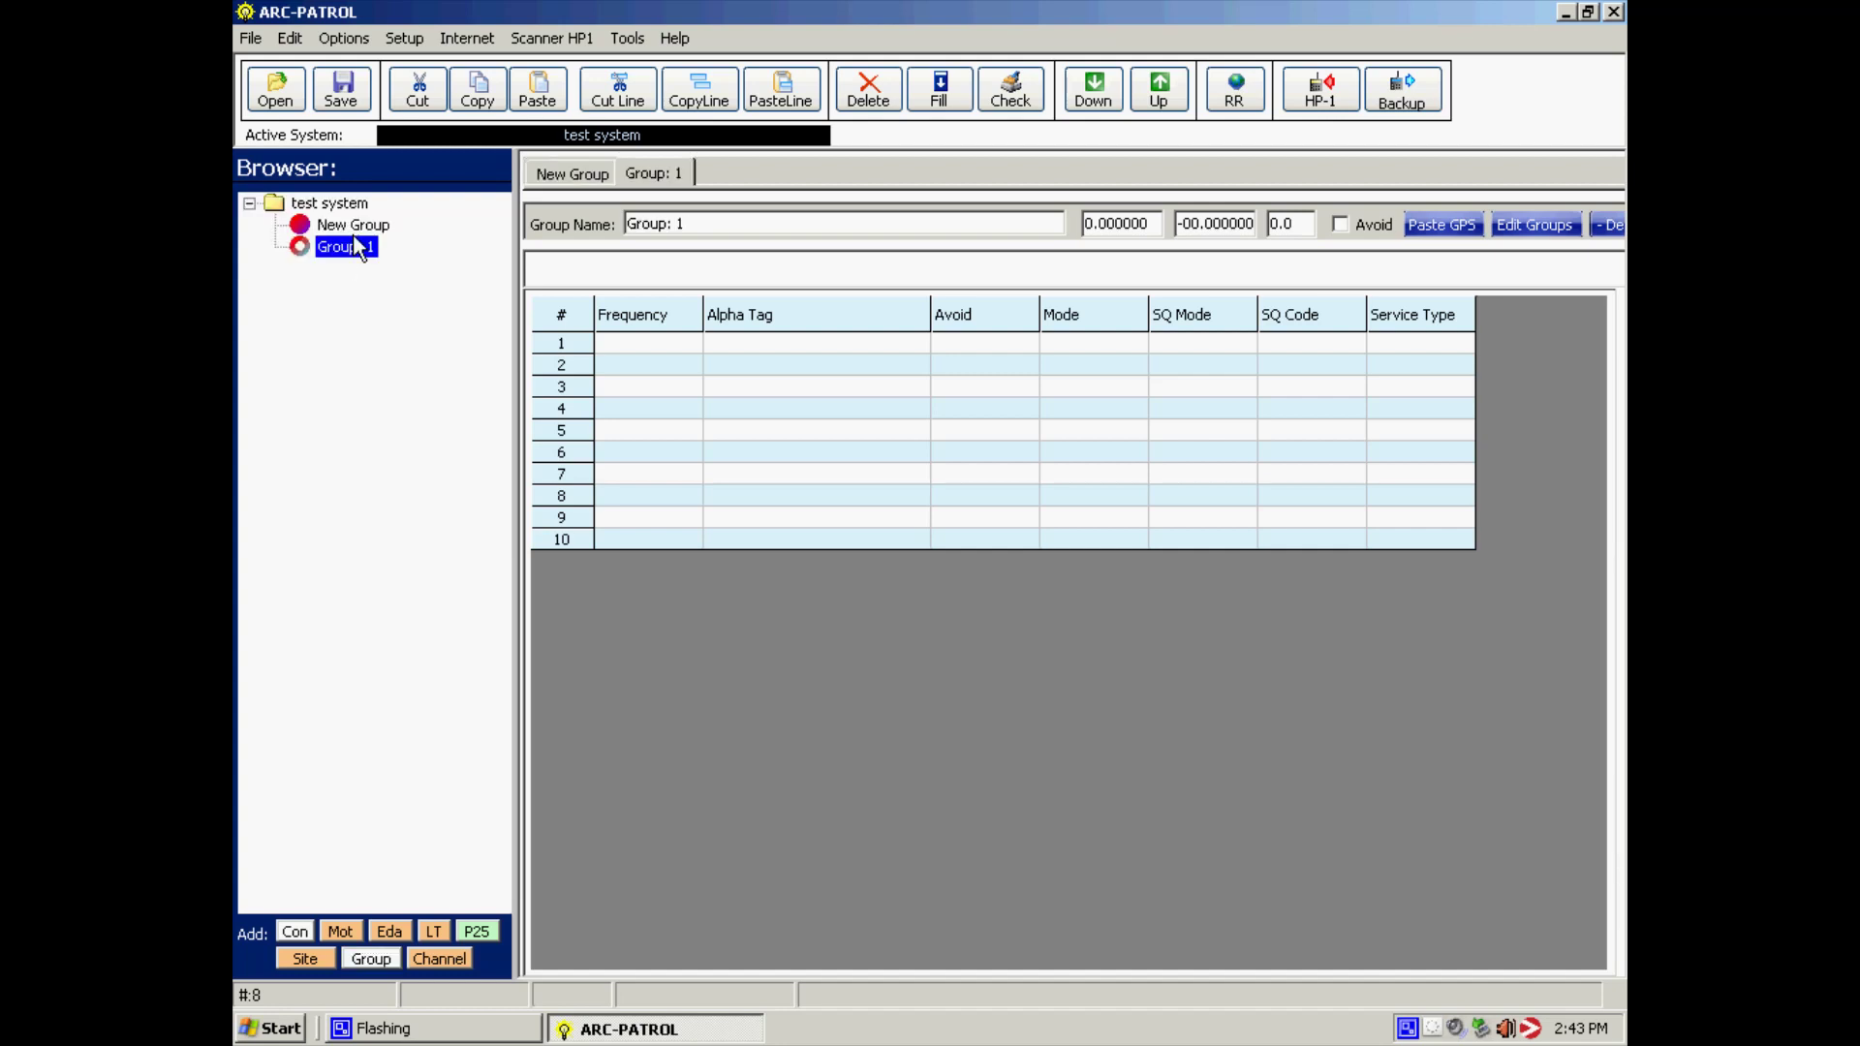
{"action": "left_click", "coordinate": [353, 224]}
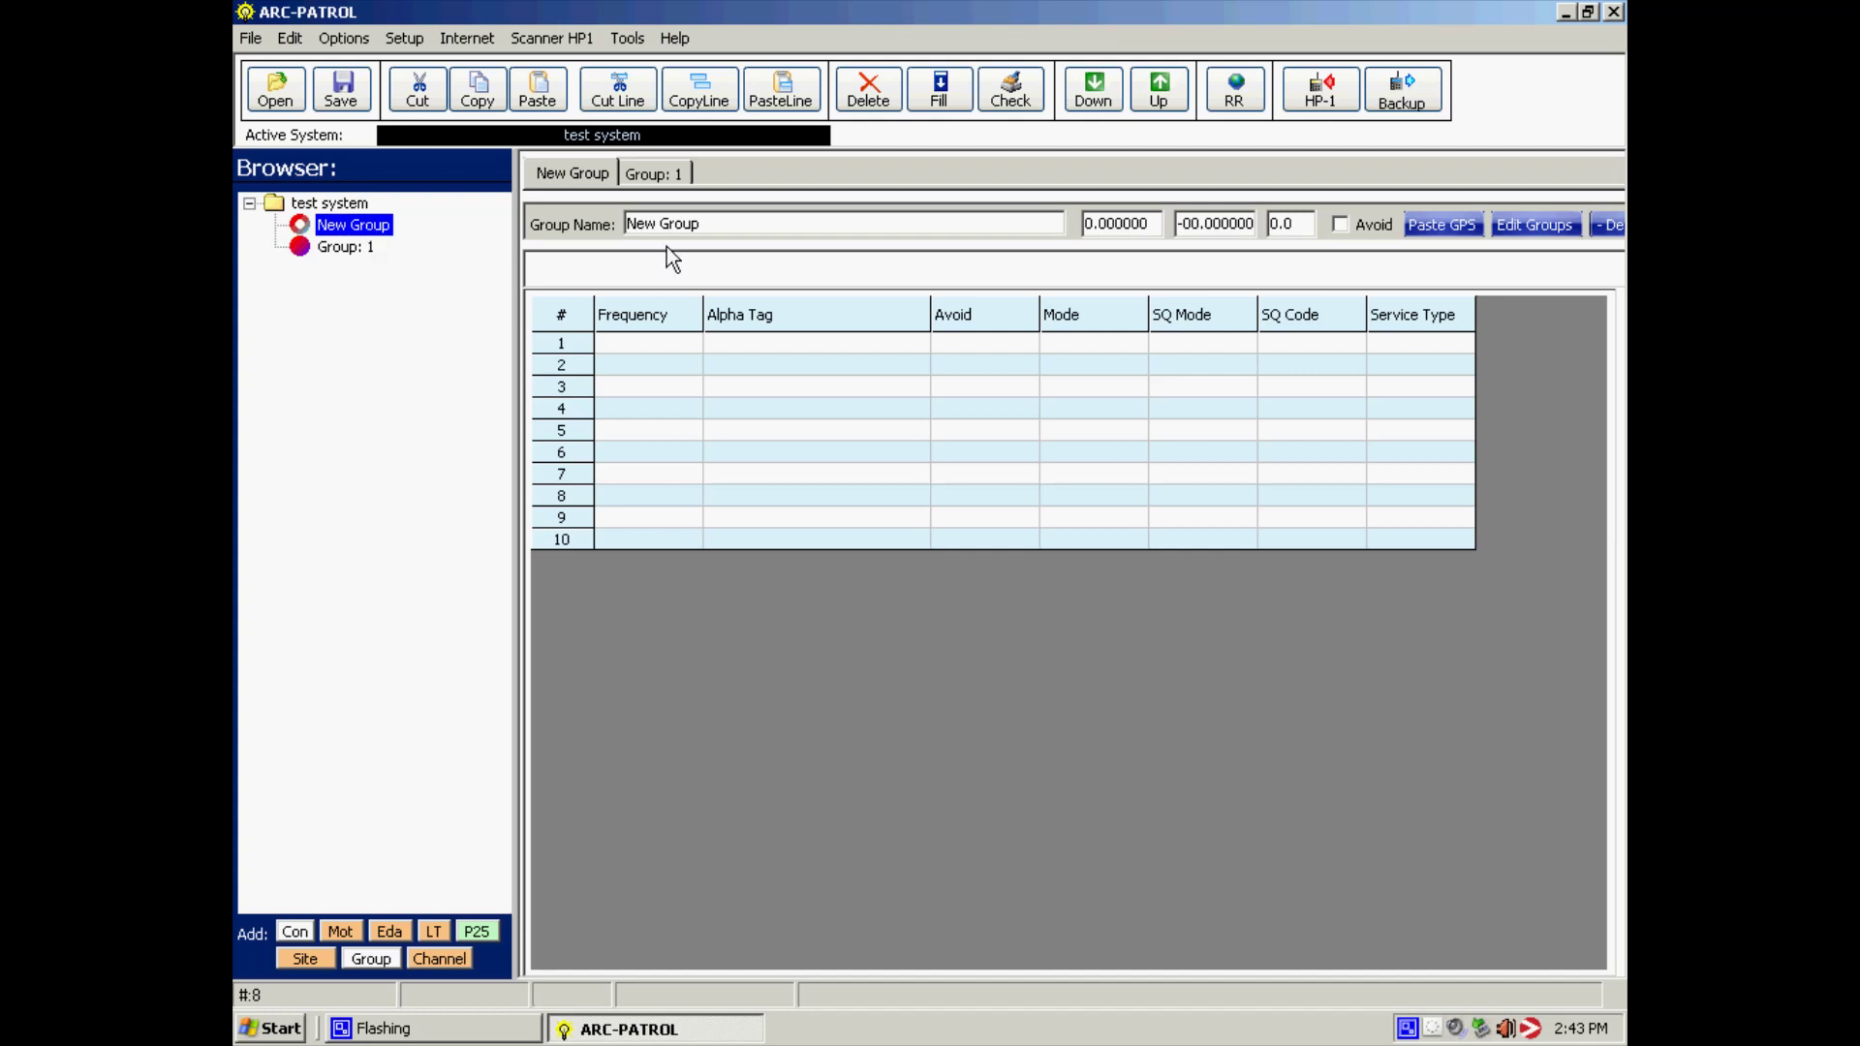
Rename New Group to 'test group 1' and Group: 1 to 'test group 2'.
{"action": "left_click", "coordinate": [331, 224]}
{"action": "type", "text": "test g"}
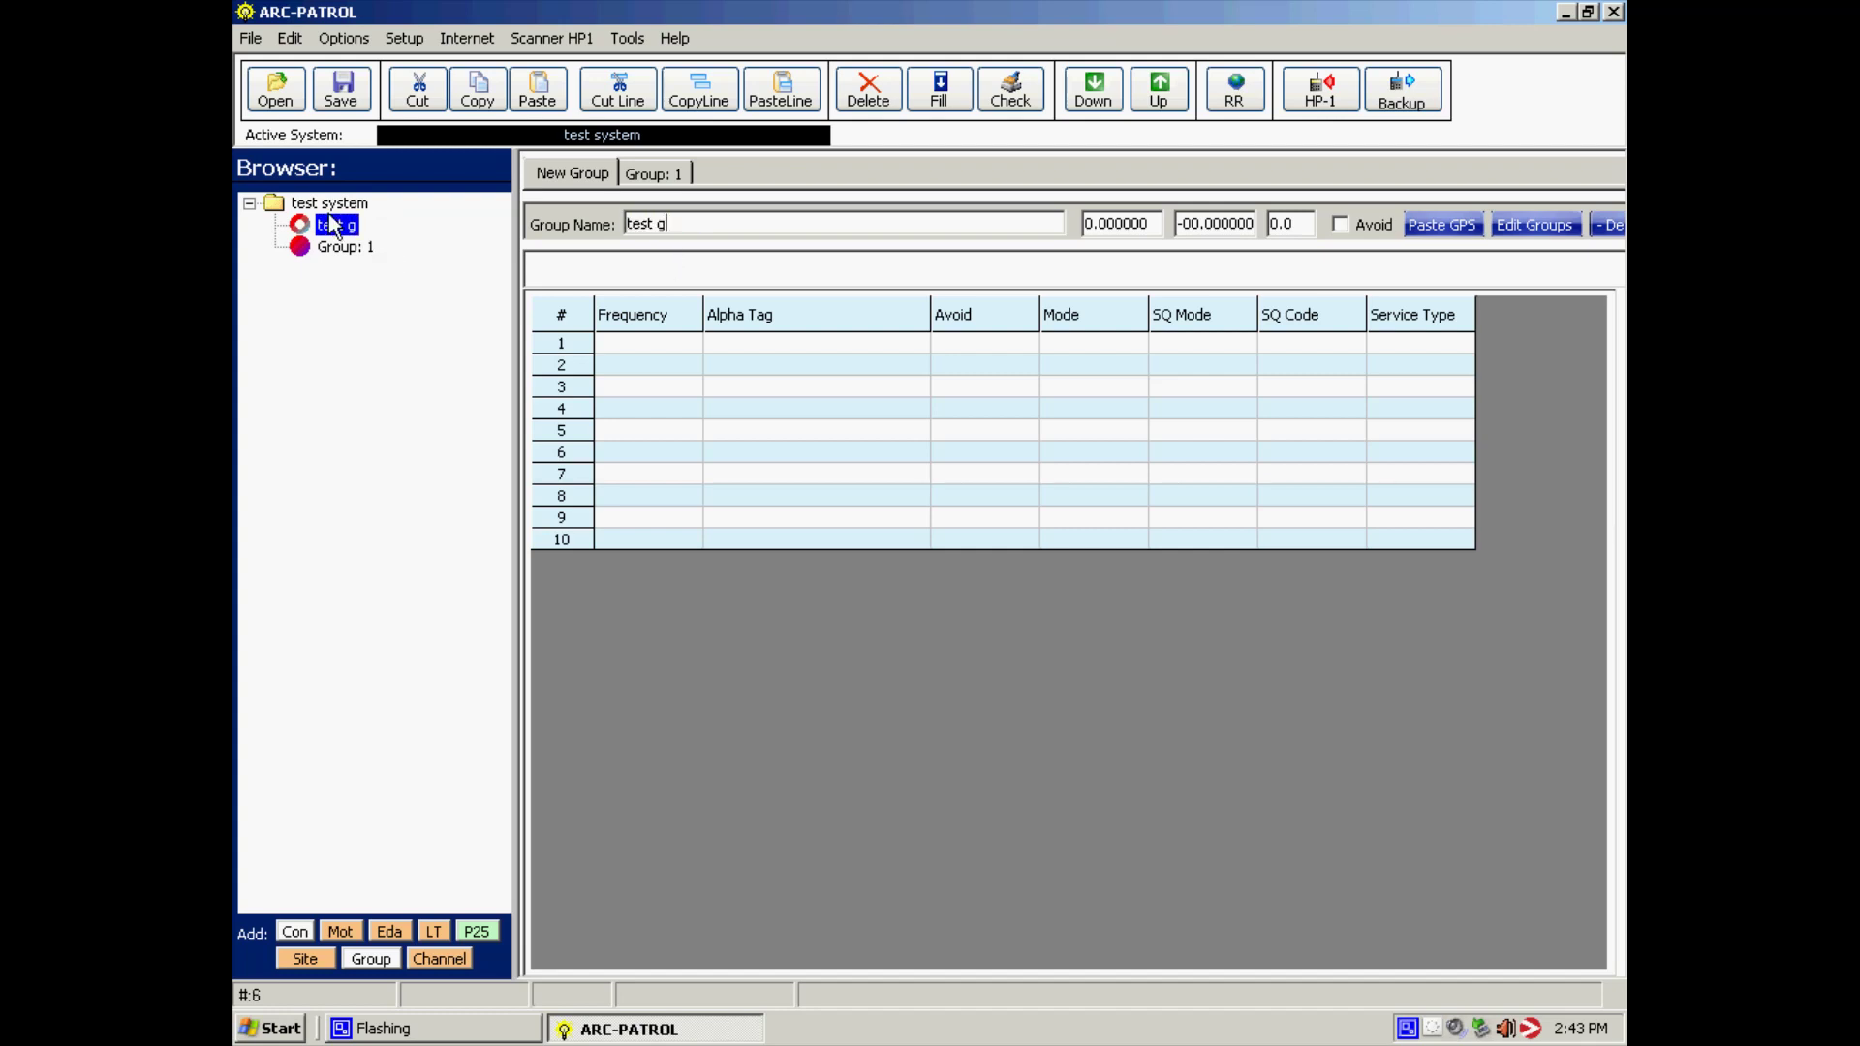
{"action": "type", "text": "roup 1"}
{"action": "left_click", "coordinate": [329, 249]}
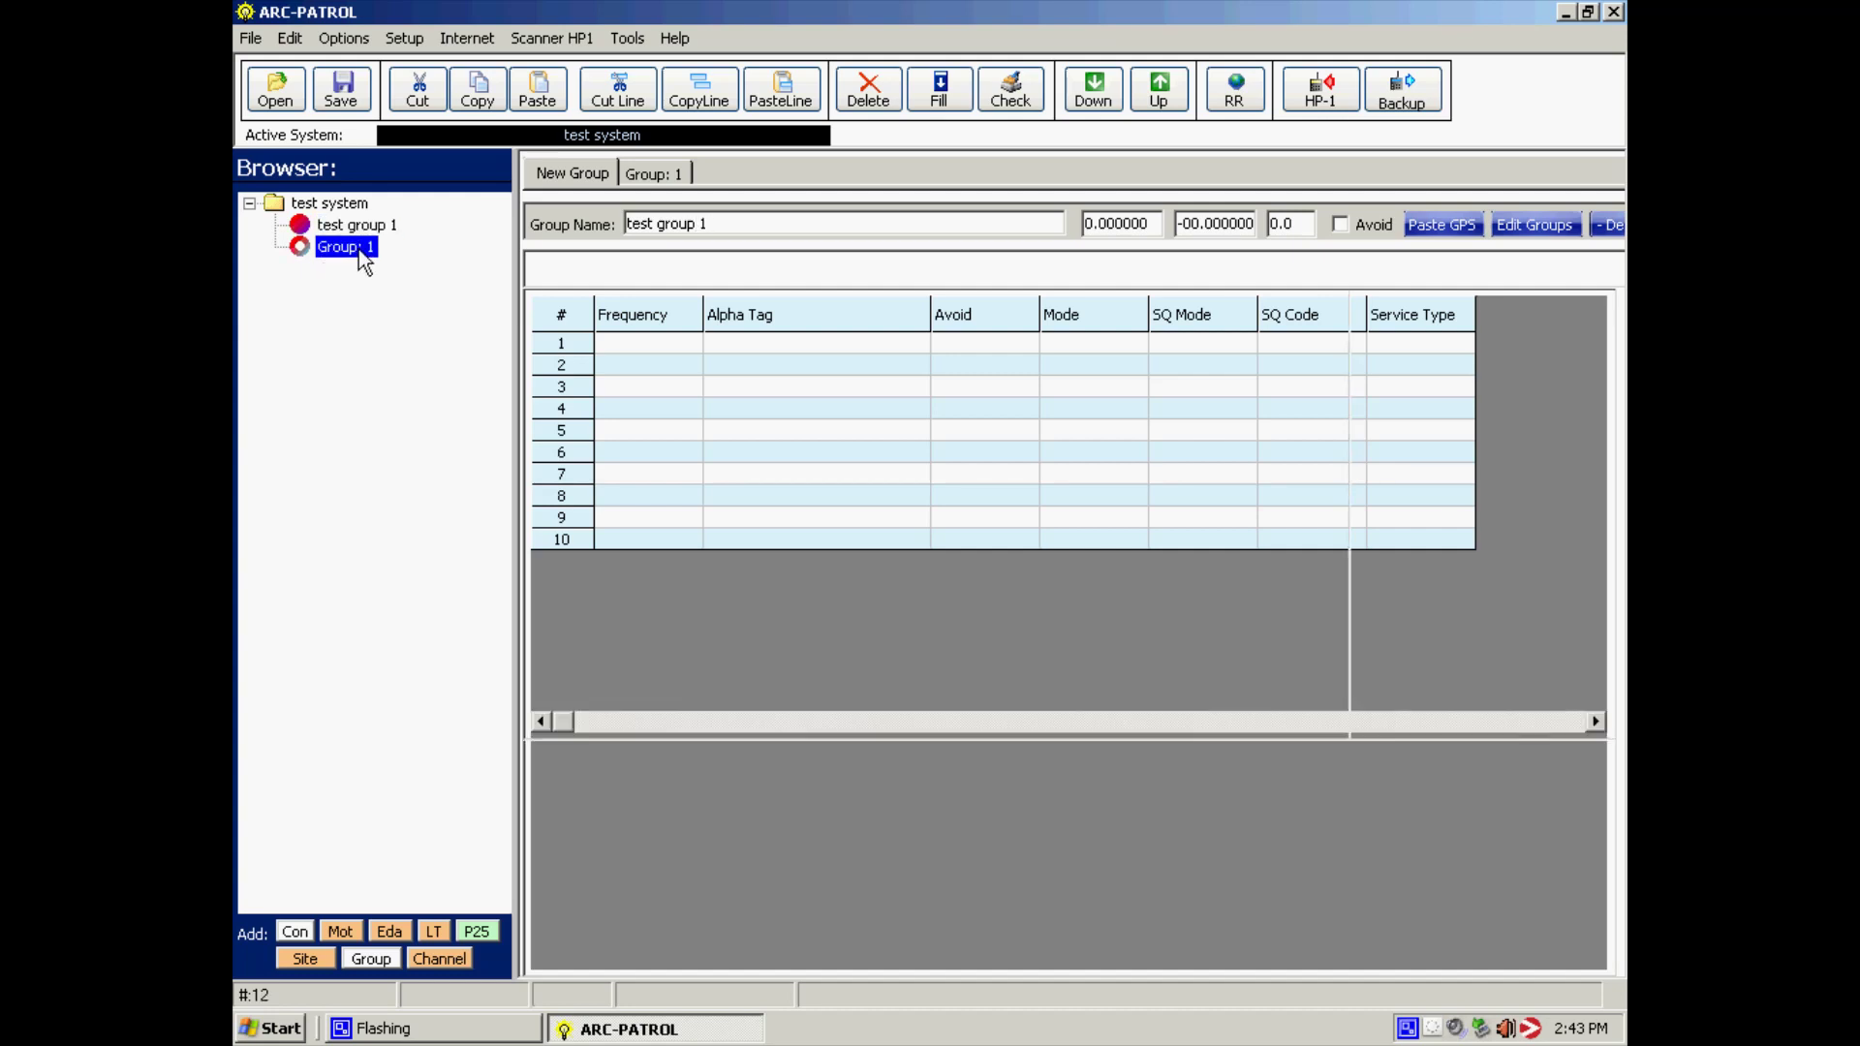
{"action": "left_click_drag", "start_coordinate": [722, 227], "coordinate": [463, 223]}
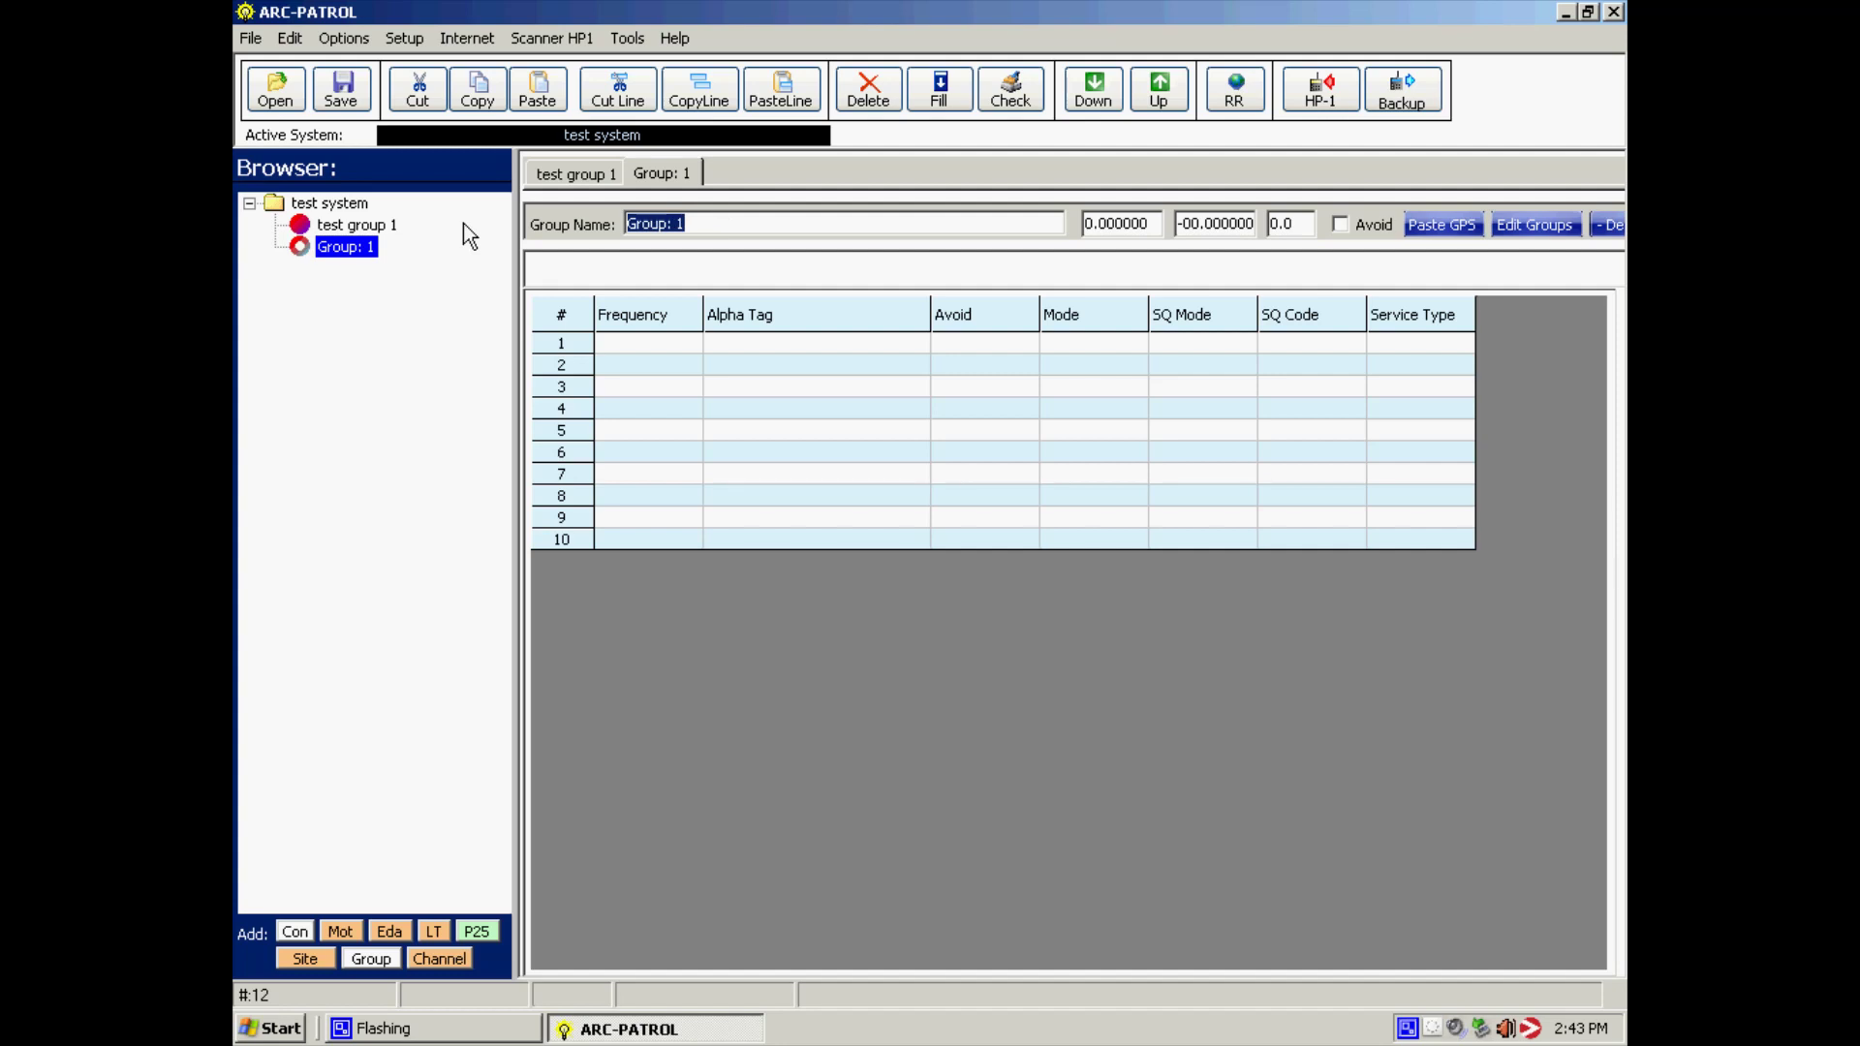
{"action": "type", "text": "test group "}
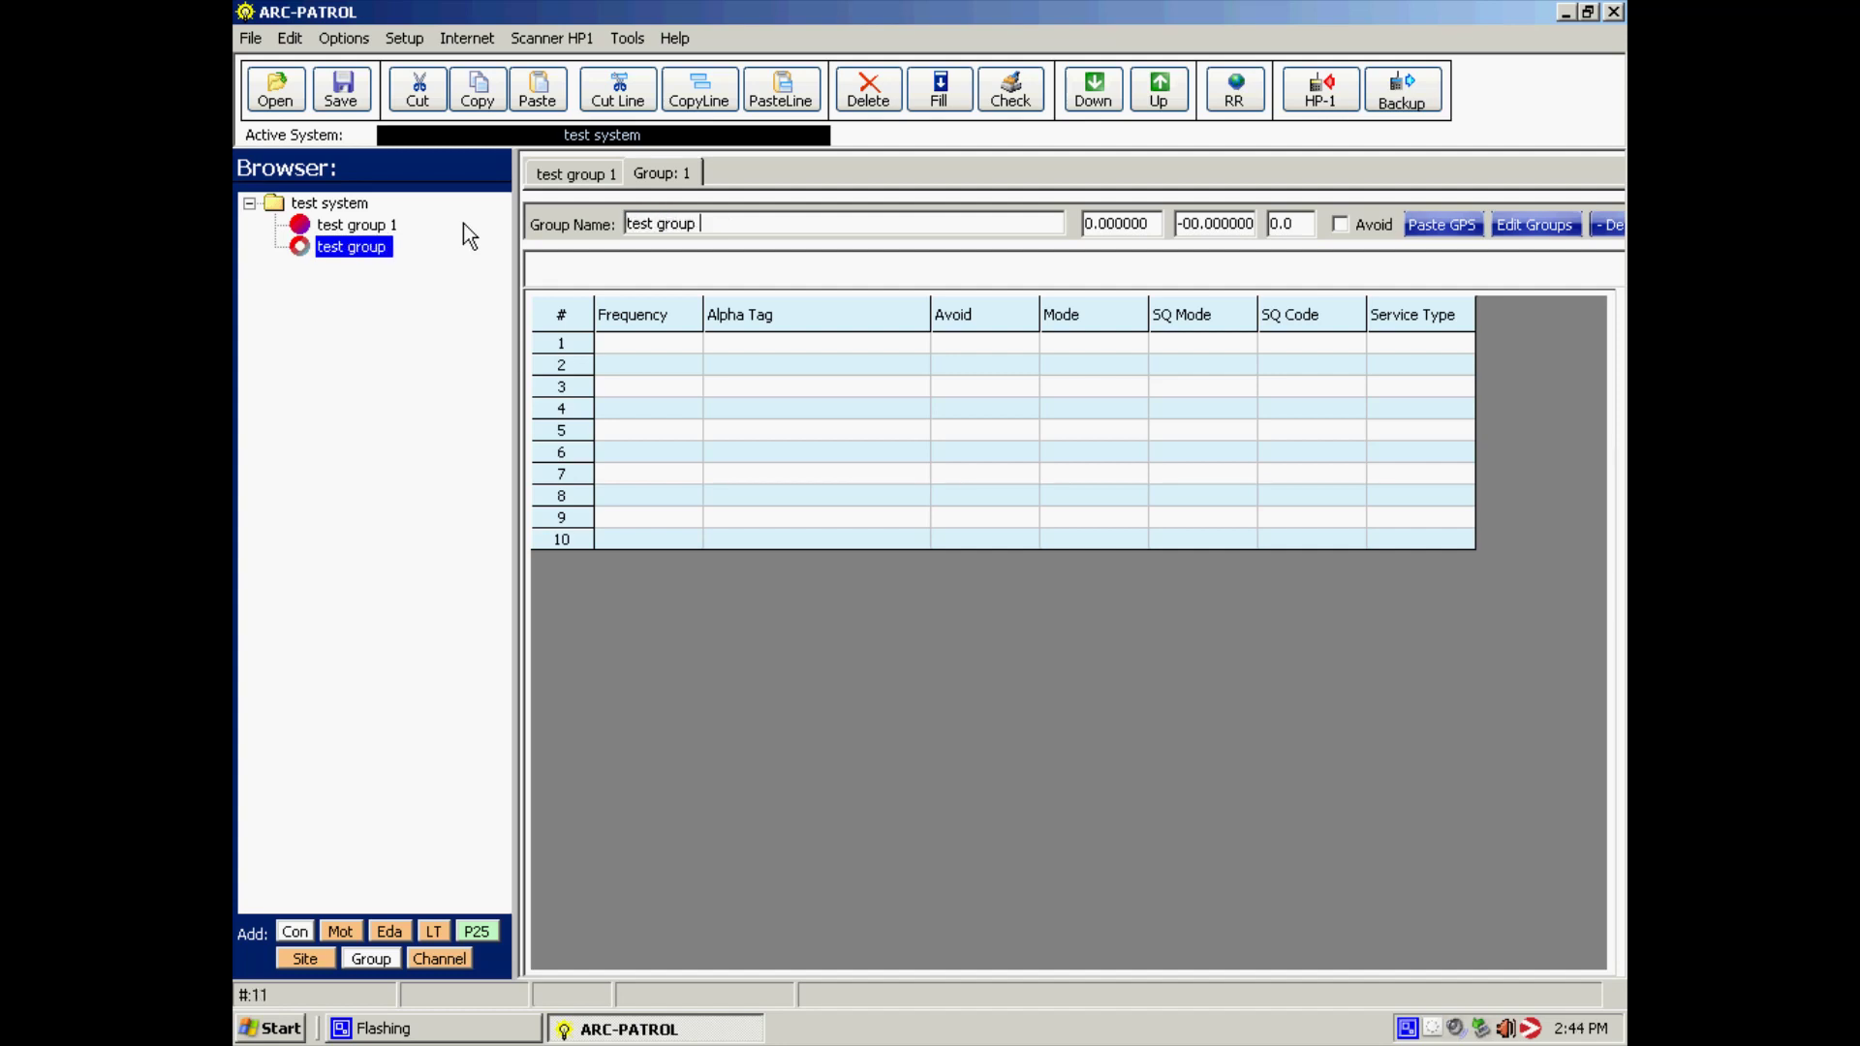
{"action": "type", "text": "2"}
{"action": "key", "text": "Up"}
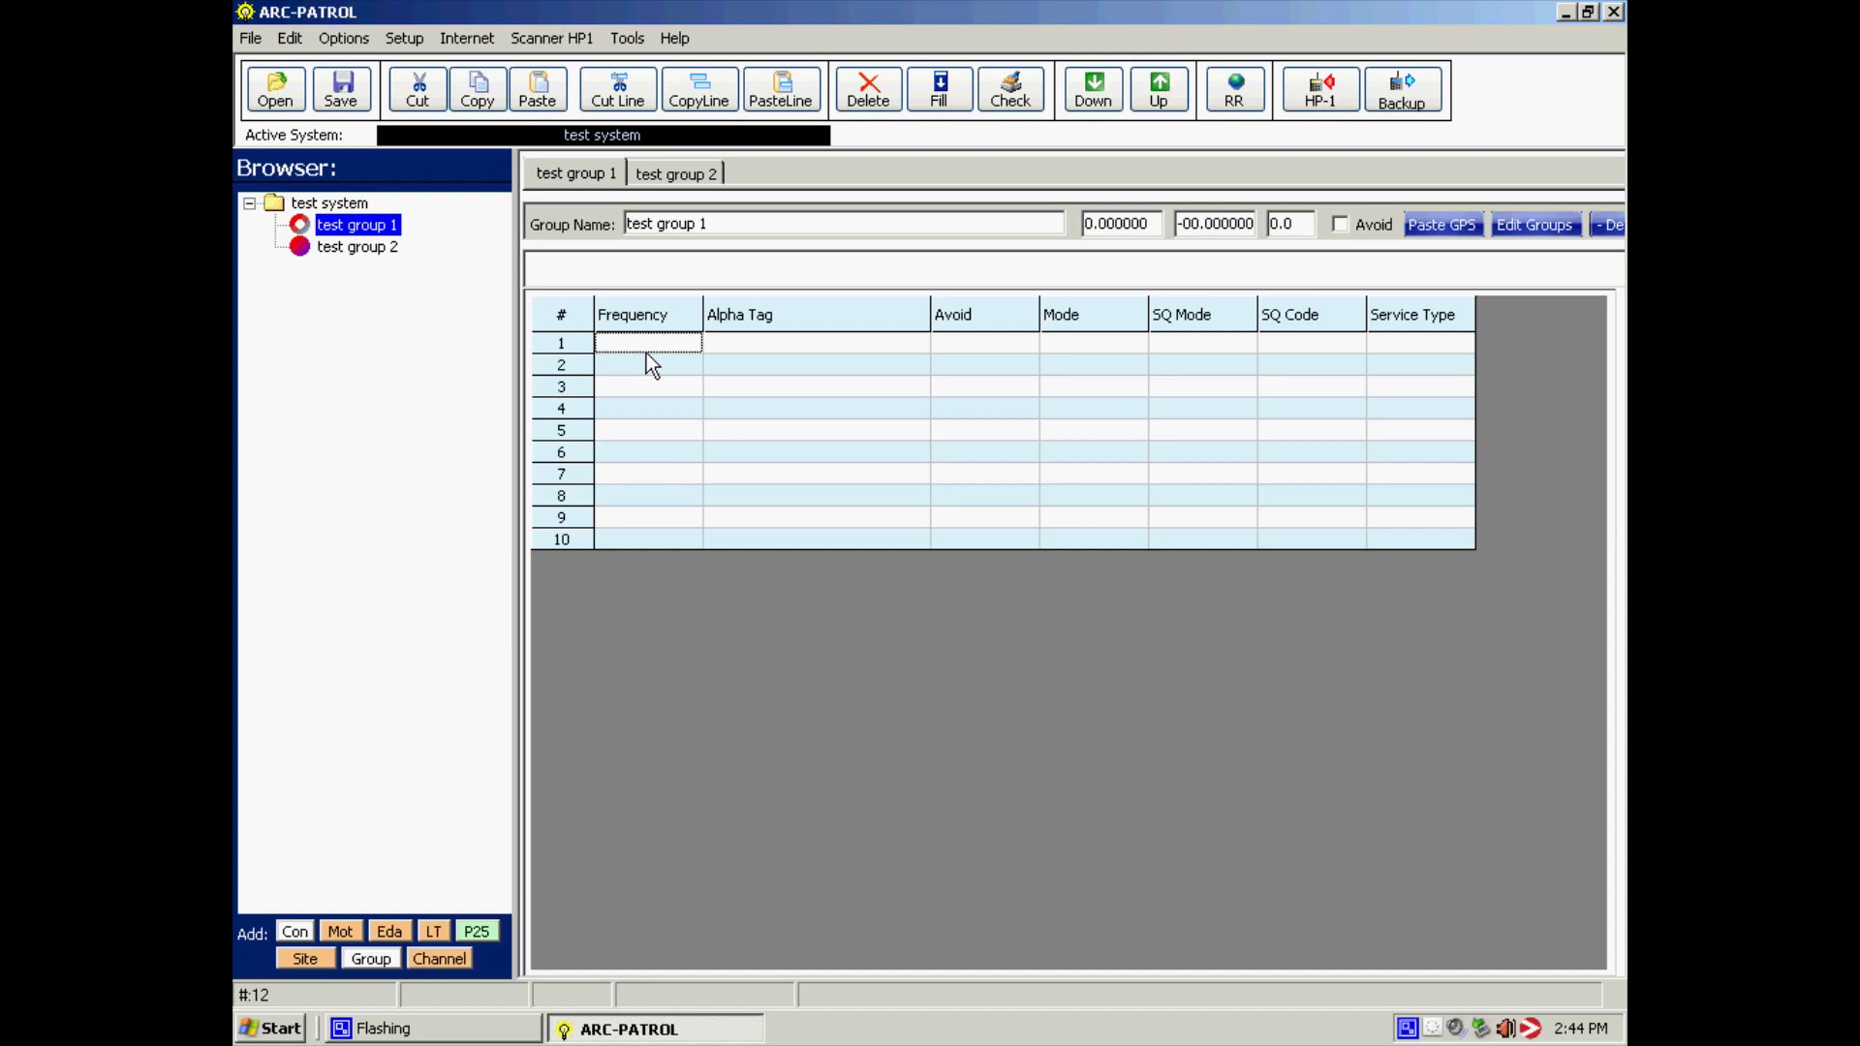
Enter channel 1 in test group 1 as 145.6500 with alpha tag 'repeater'.
{"action": "type", "text": "145.65"}
{"action": "key", "text": "Return"}
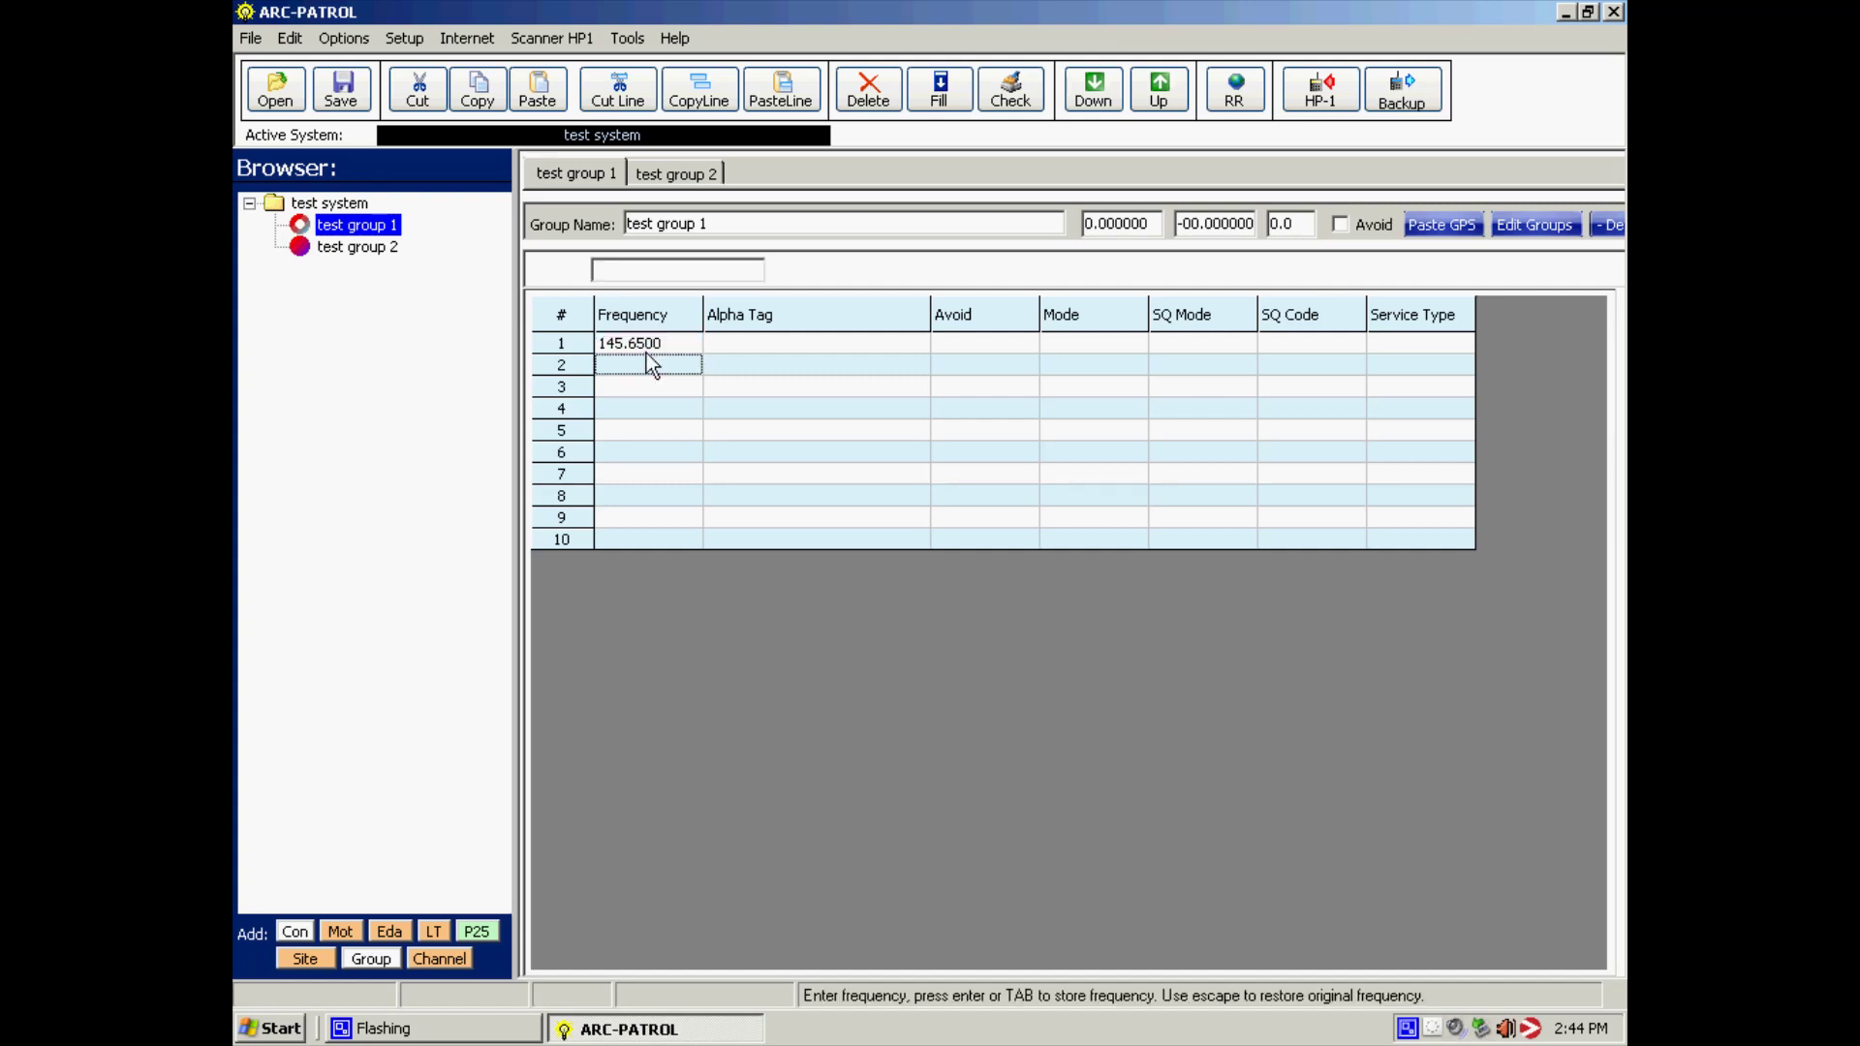
{"action": "key", "text": "Tab"}
{"action": "type", "text": "re"}
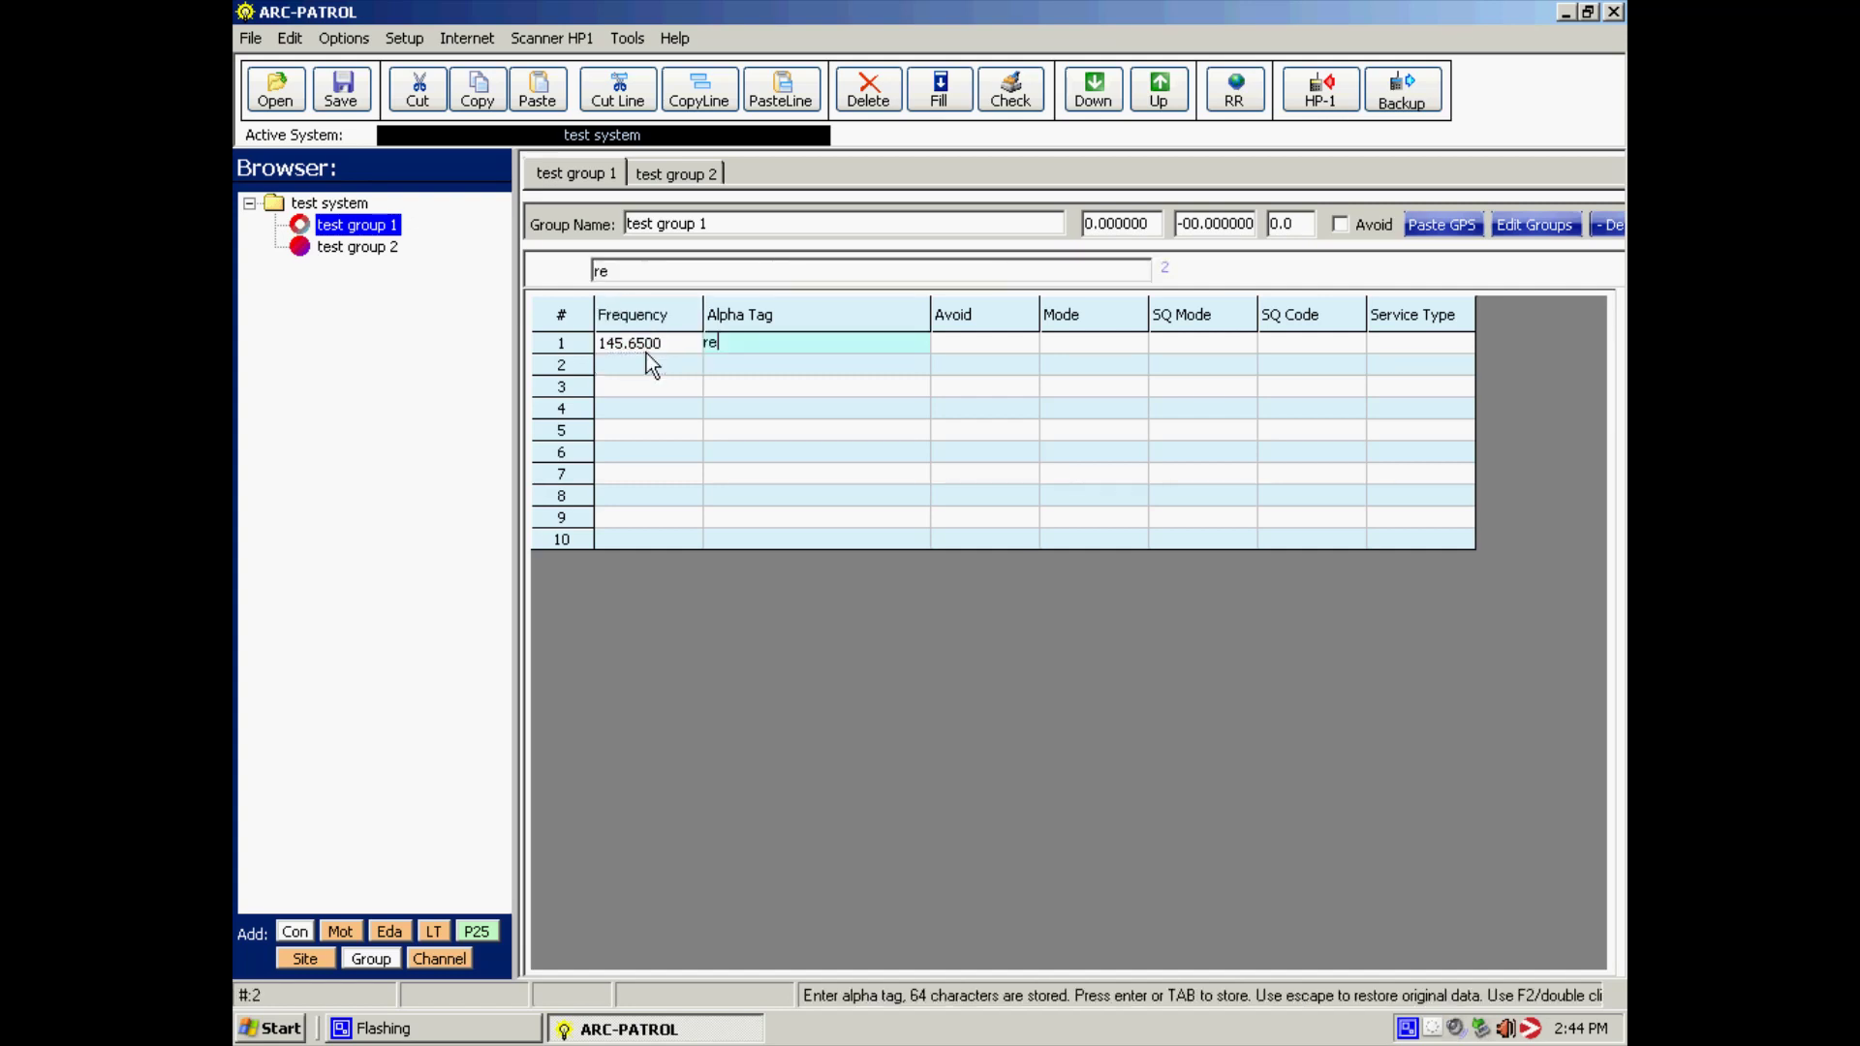
{"action": "type", "text": "peater"}
{"action": "key", "text": "Return"}
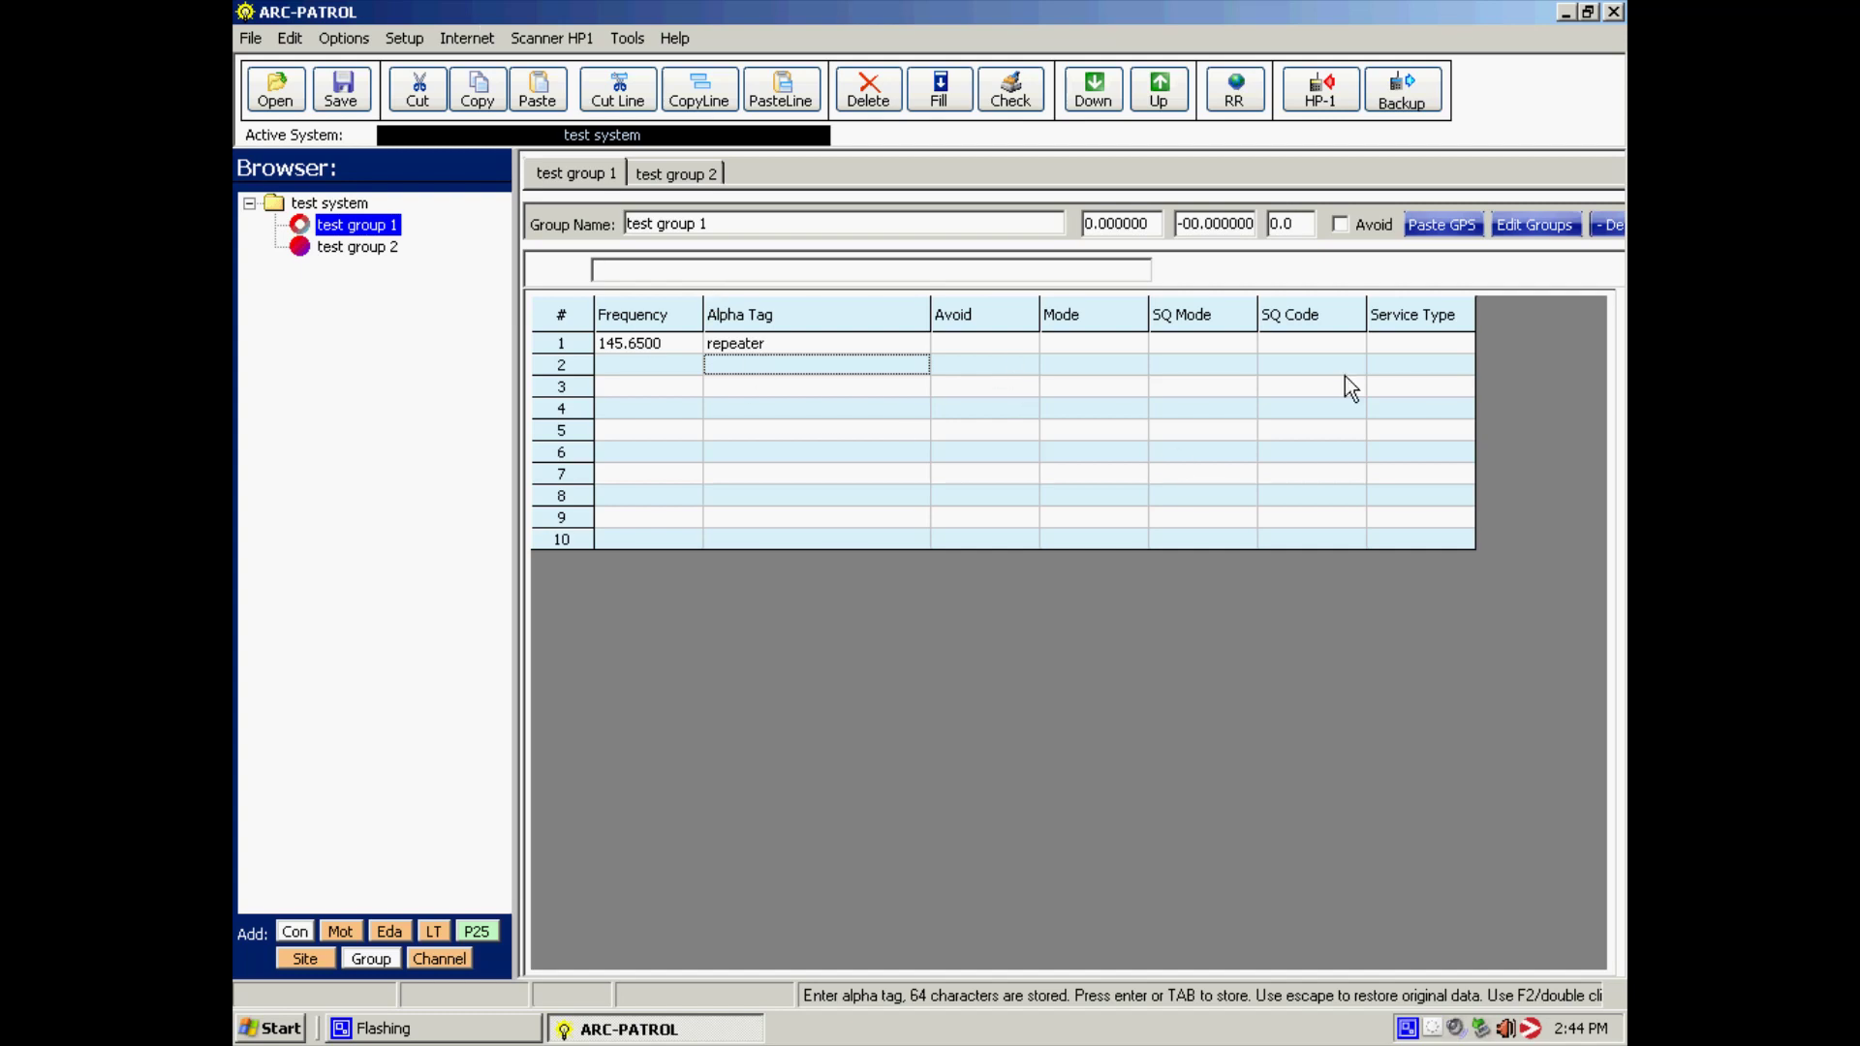
{"action": "left_click", "coordinate": [1414, 344]}
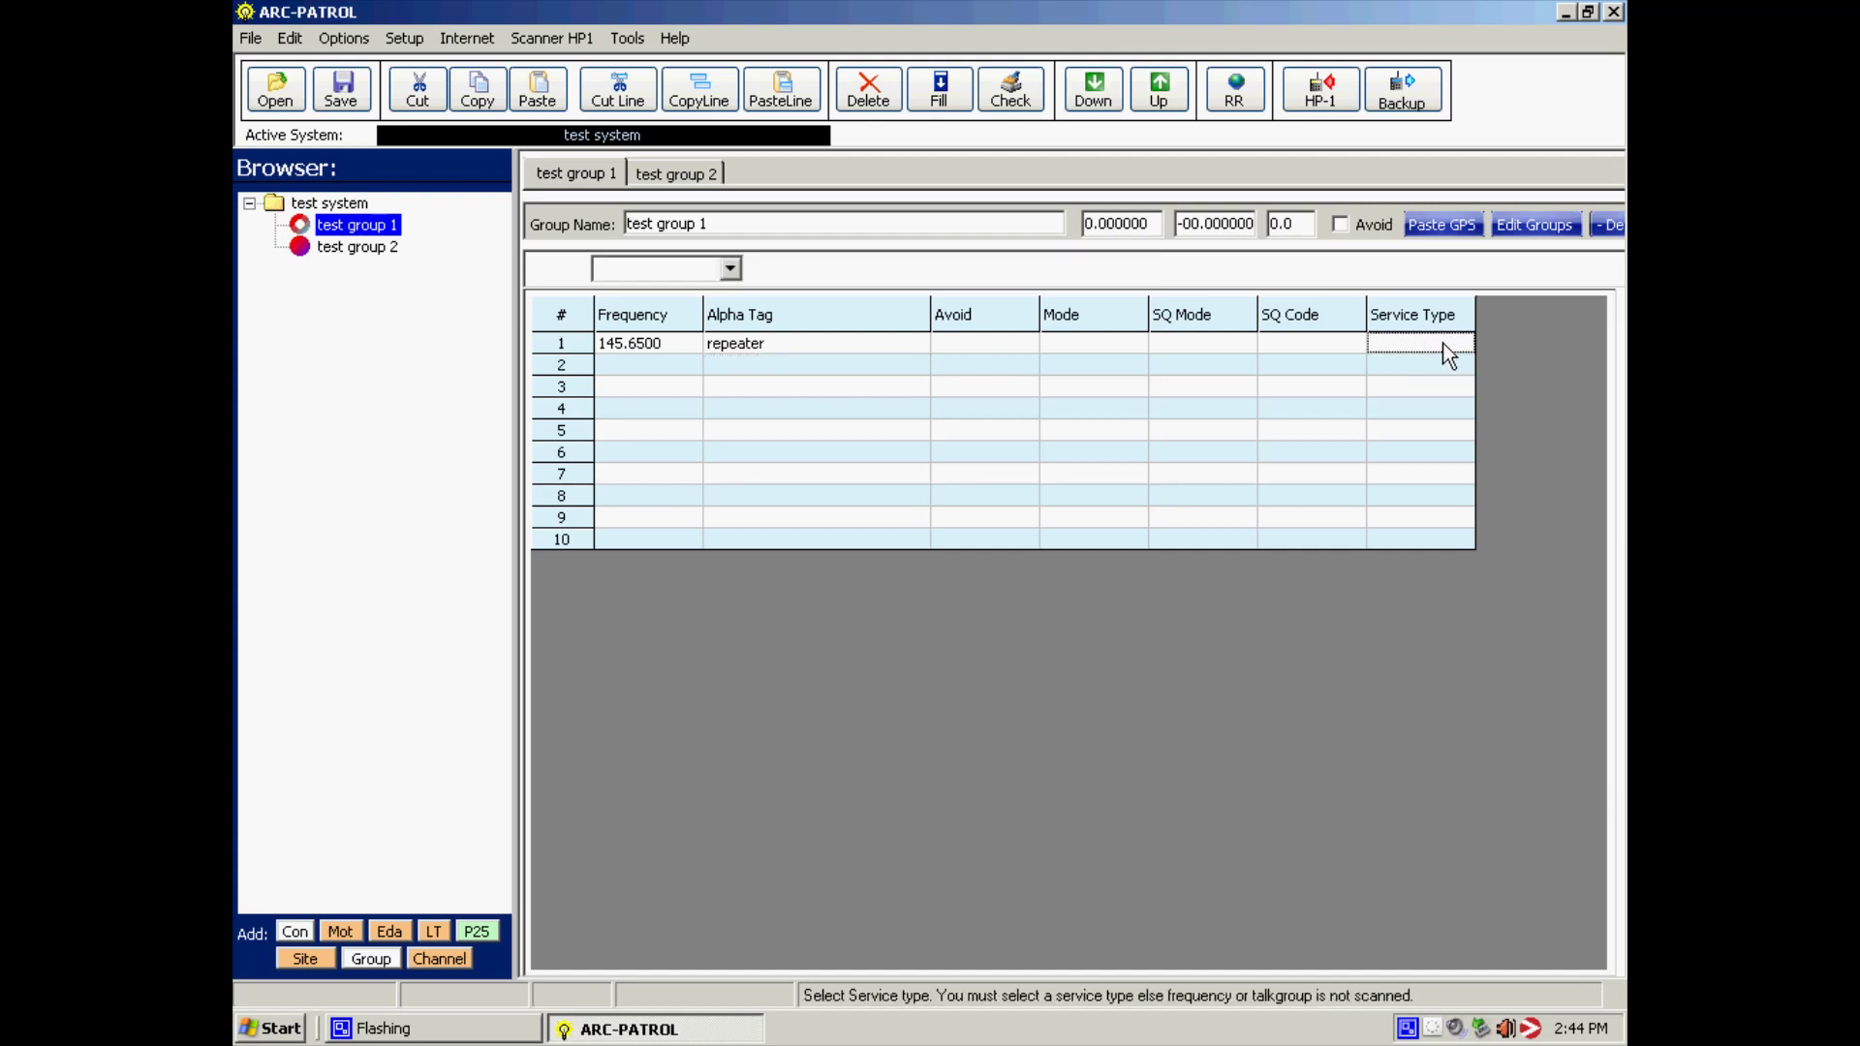
Set the repeater channel's service type to Ham.
{"action": "left_click", "coordinate": [1443, 343]}
{"action": "left_click", "coordinate": [1459, 347]}
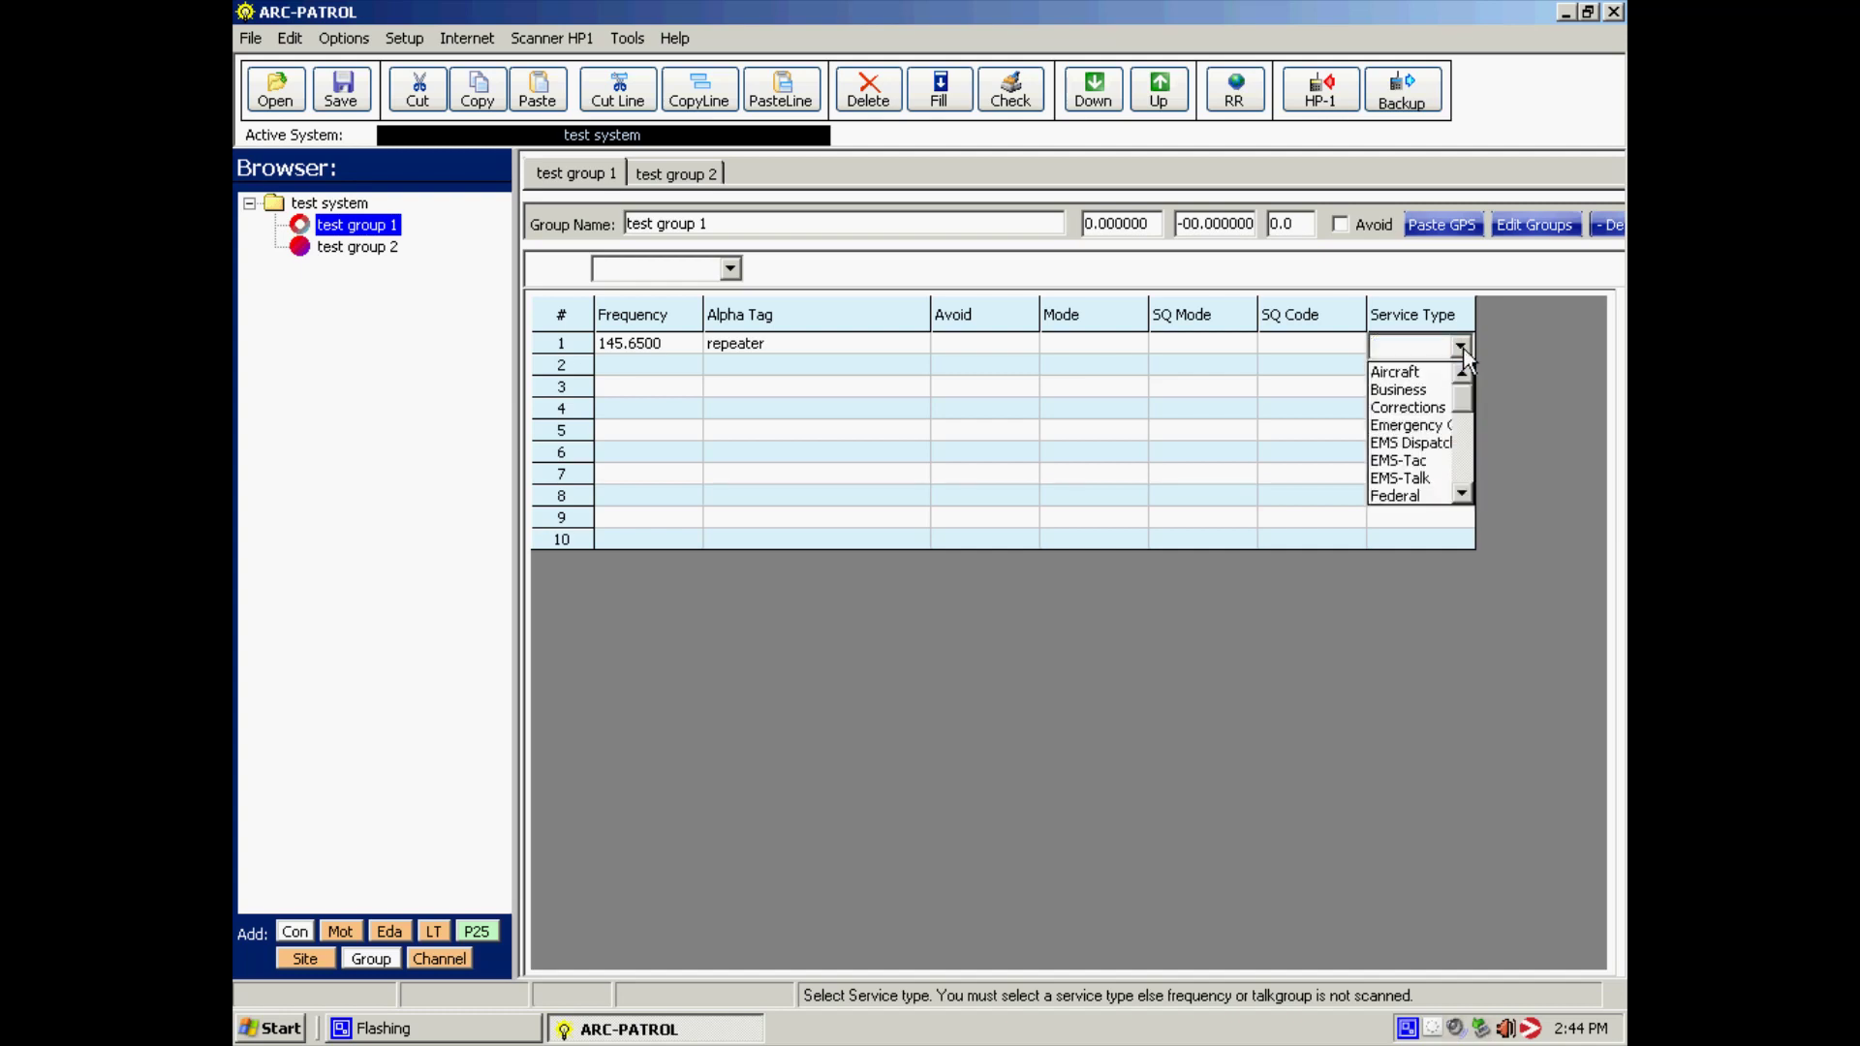
{"action": "left_click", "coordinate": [1461, 461]}
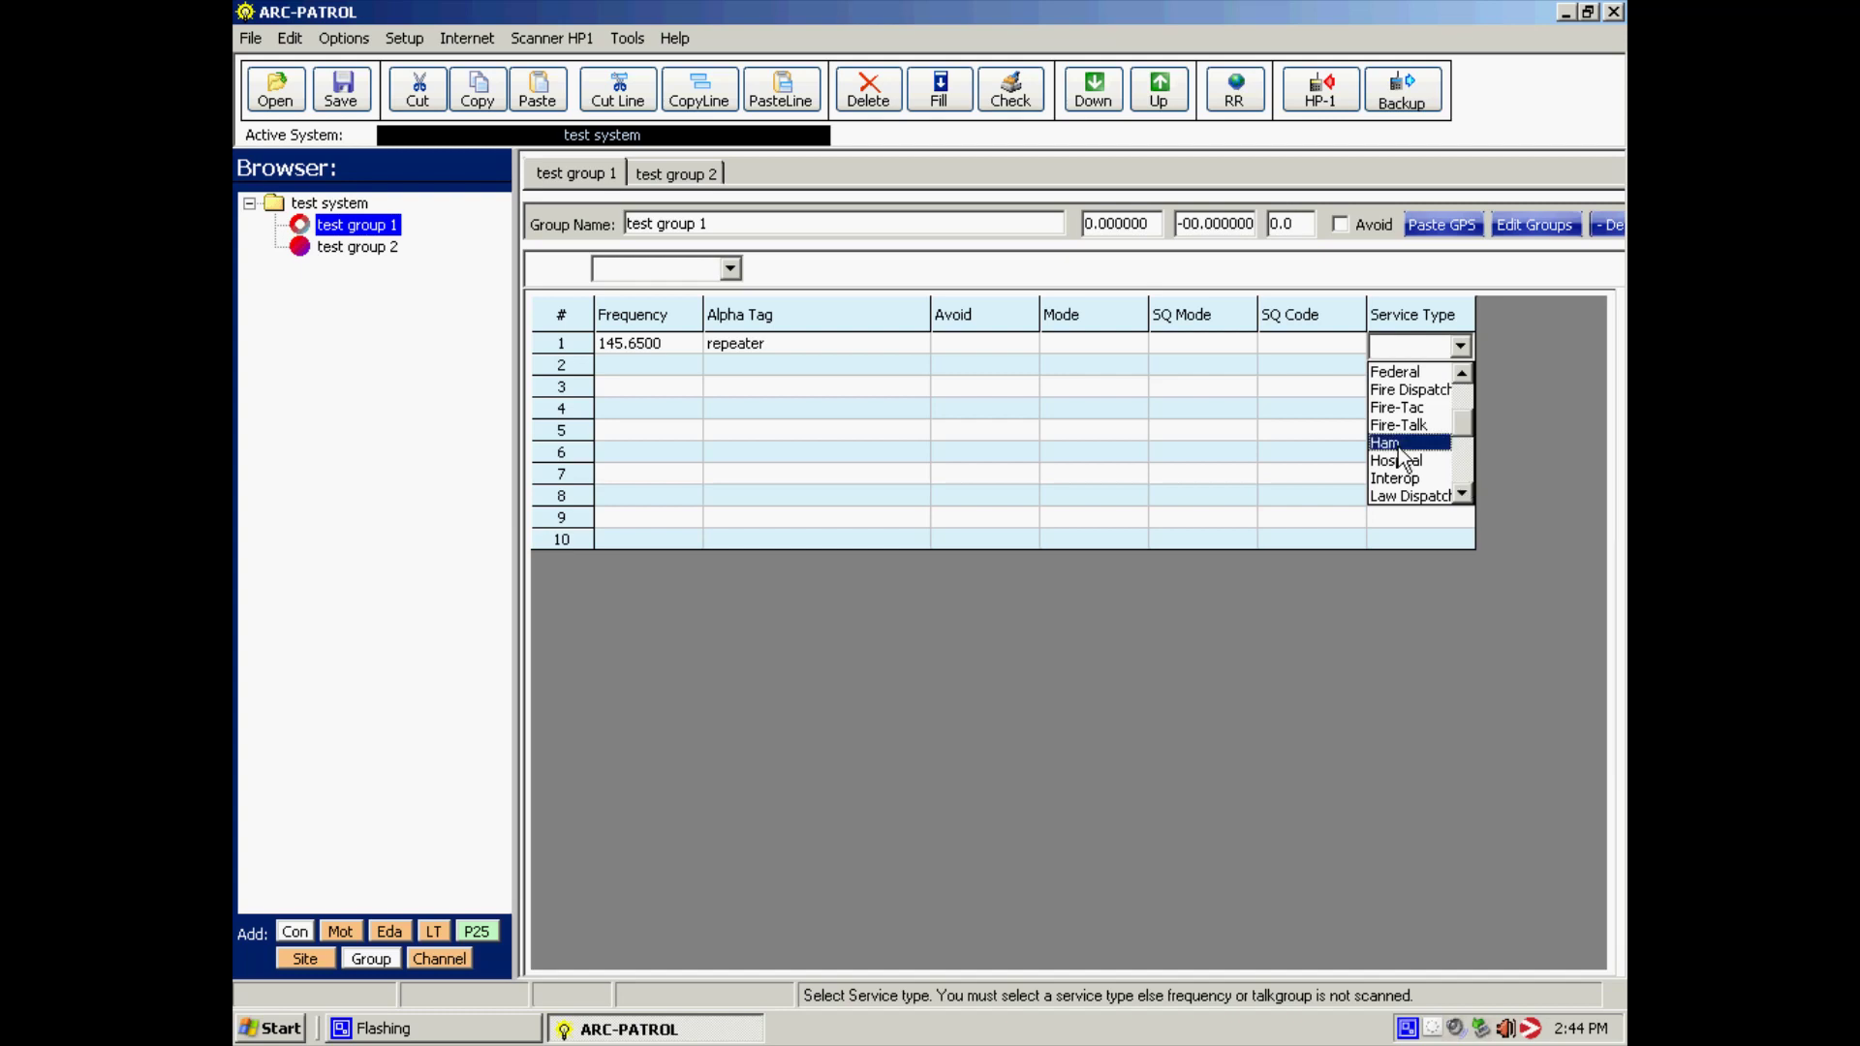
{"action": "left_click", "coordinate": [1395, 443]}
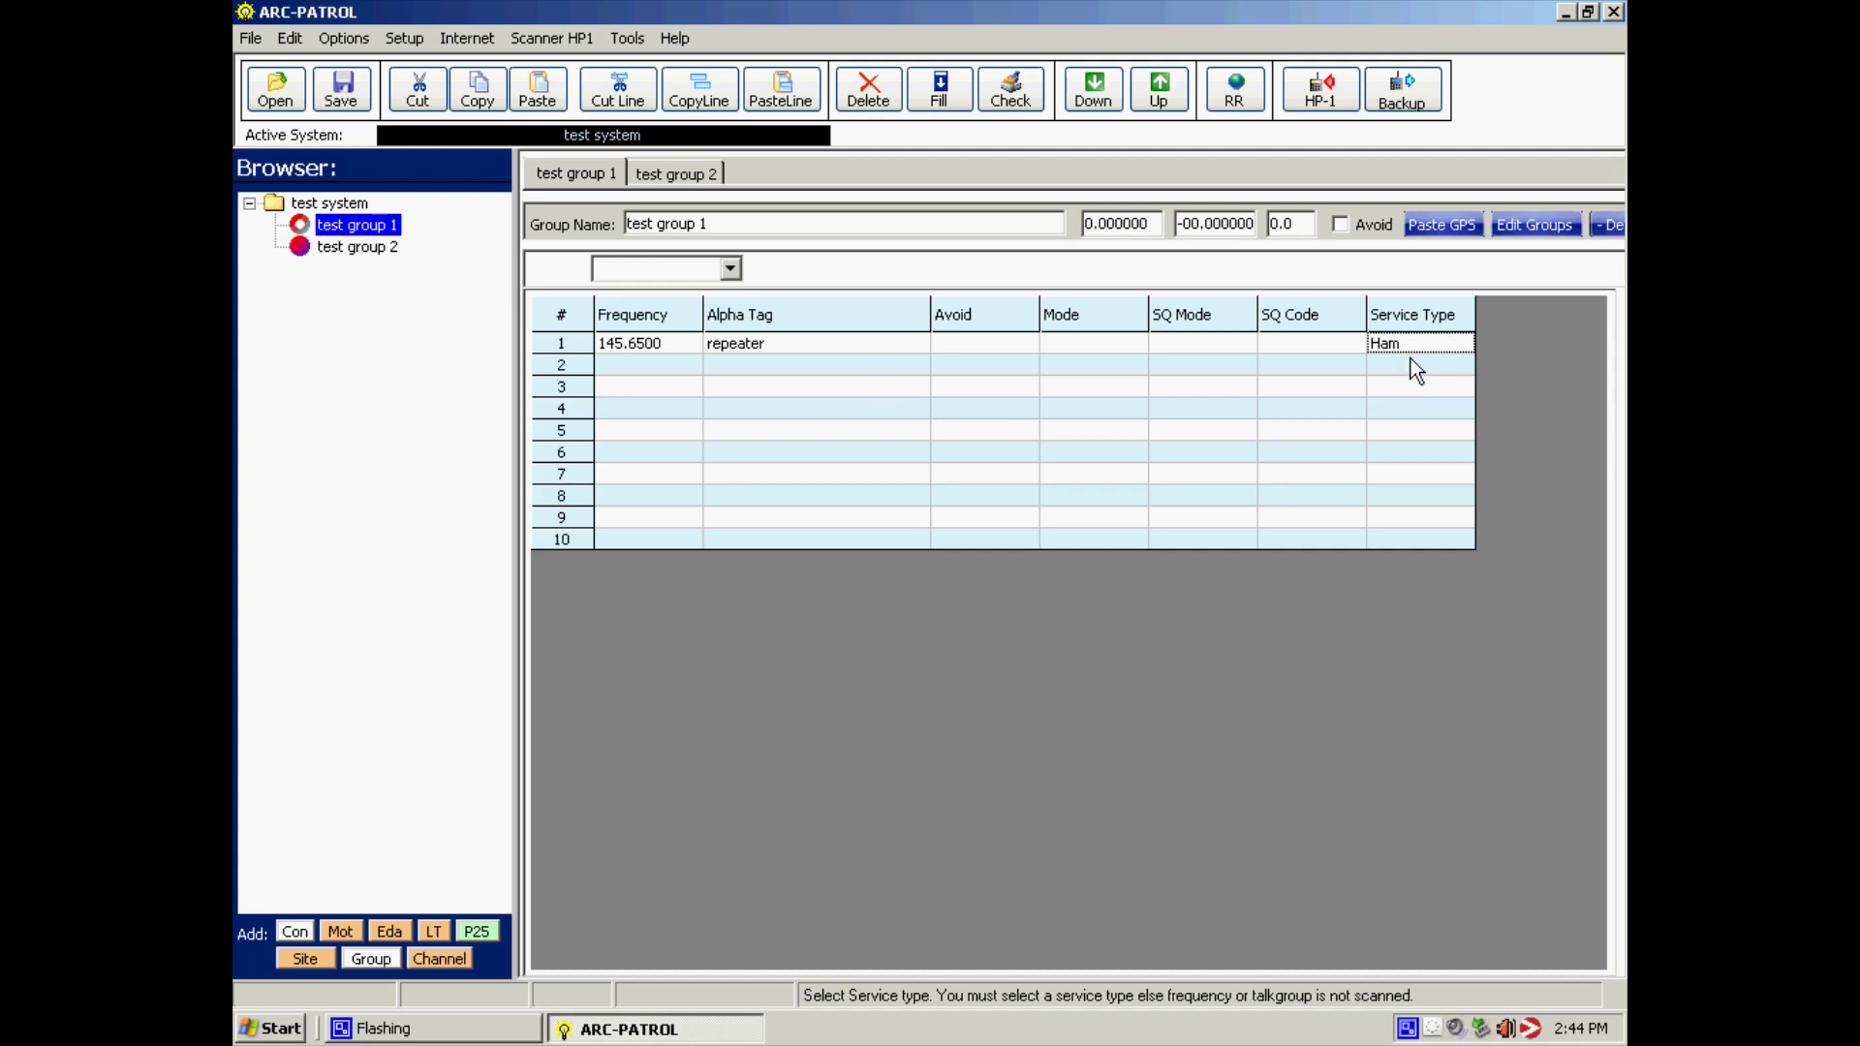
Add a second channel at 144.5500 in row 2 of test group 1.
{"action": "left_click", "coordinate": [632, 366]}
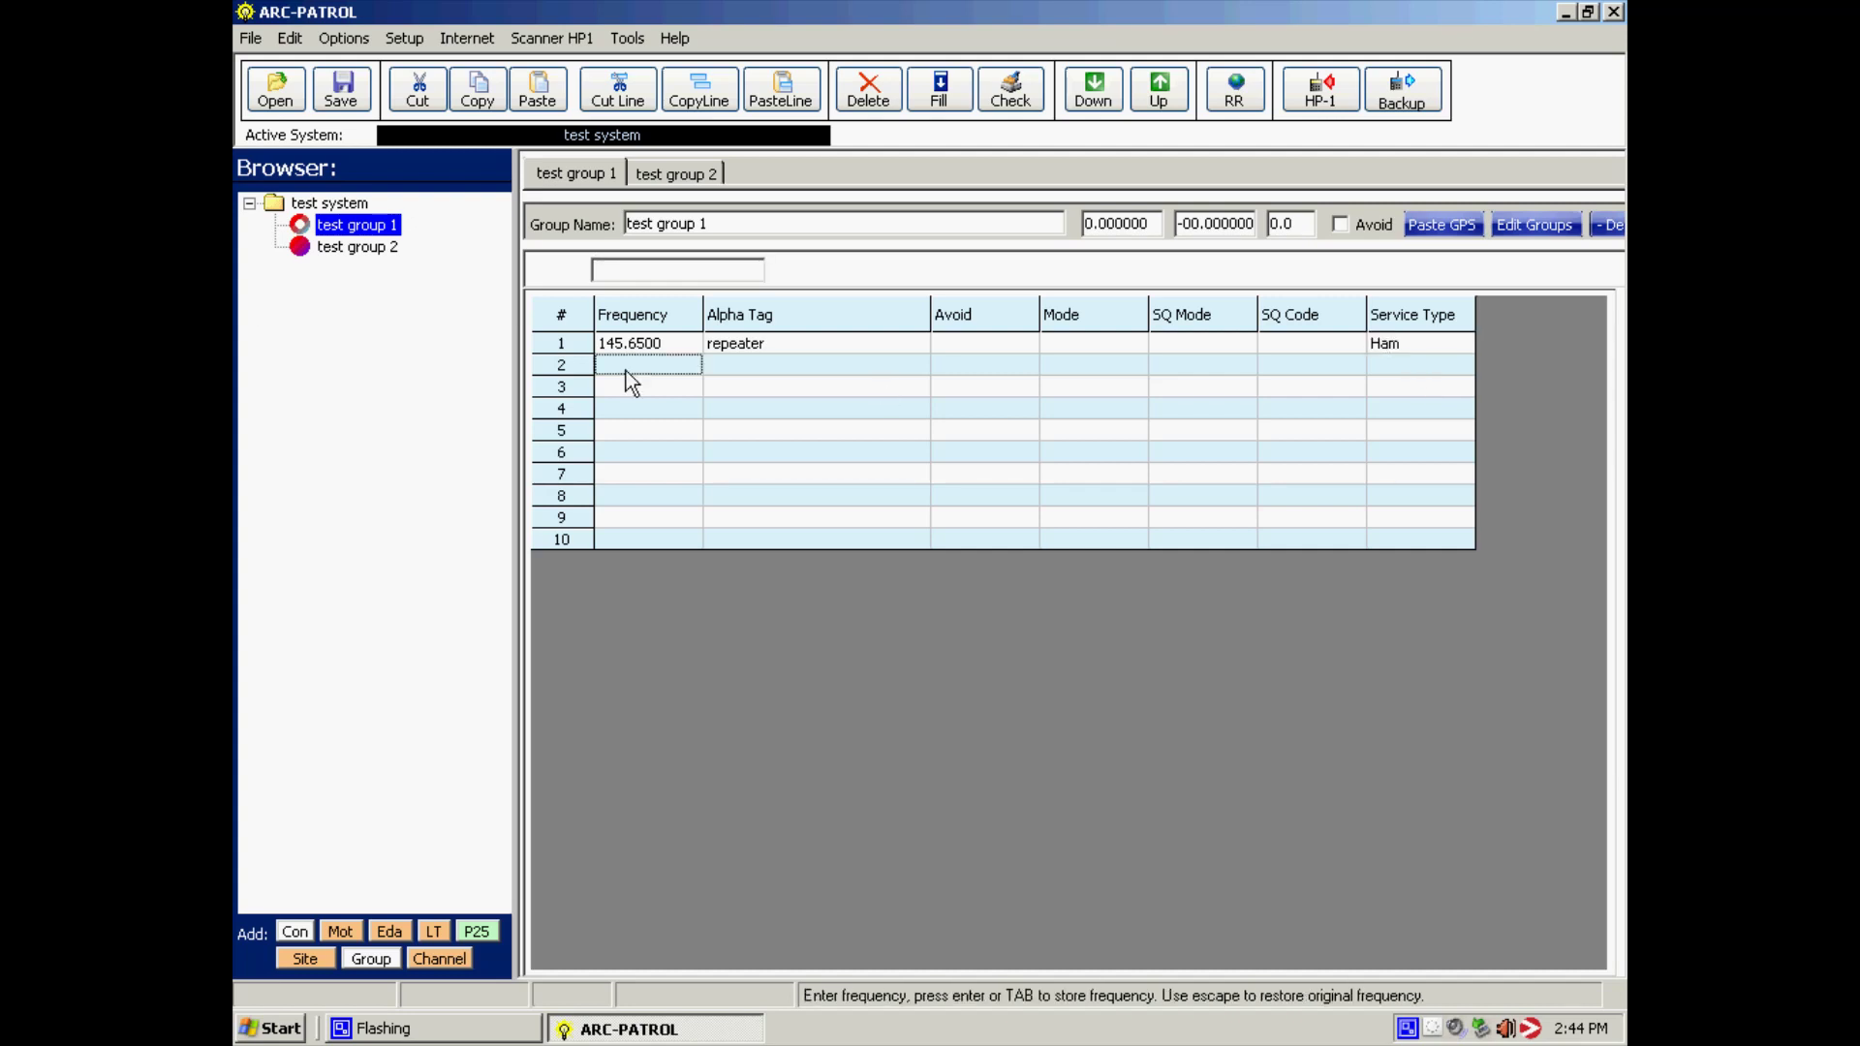
{"action": "type", "text": "144.55"}
{"action": "key", "text": "Return"}
{"action": "left_click", "coordinate": [1331, 105]}
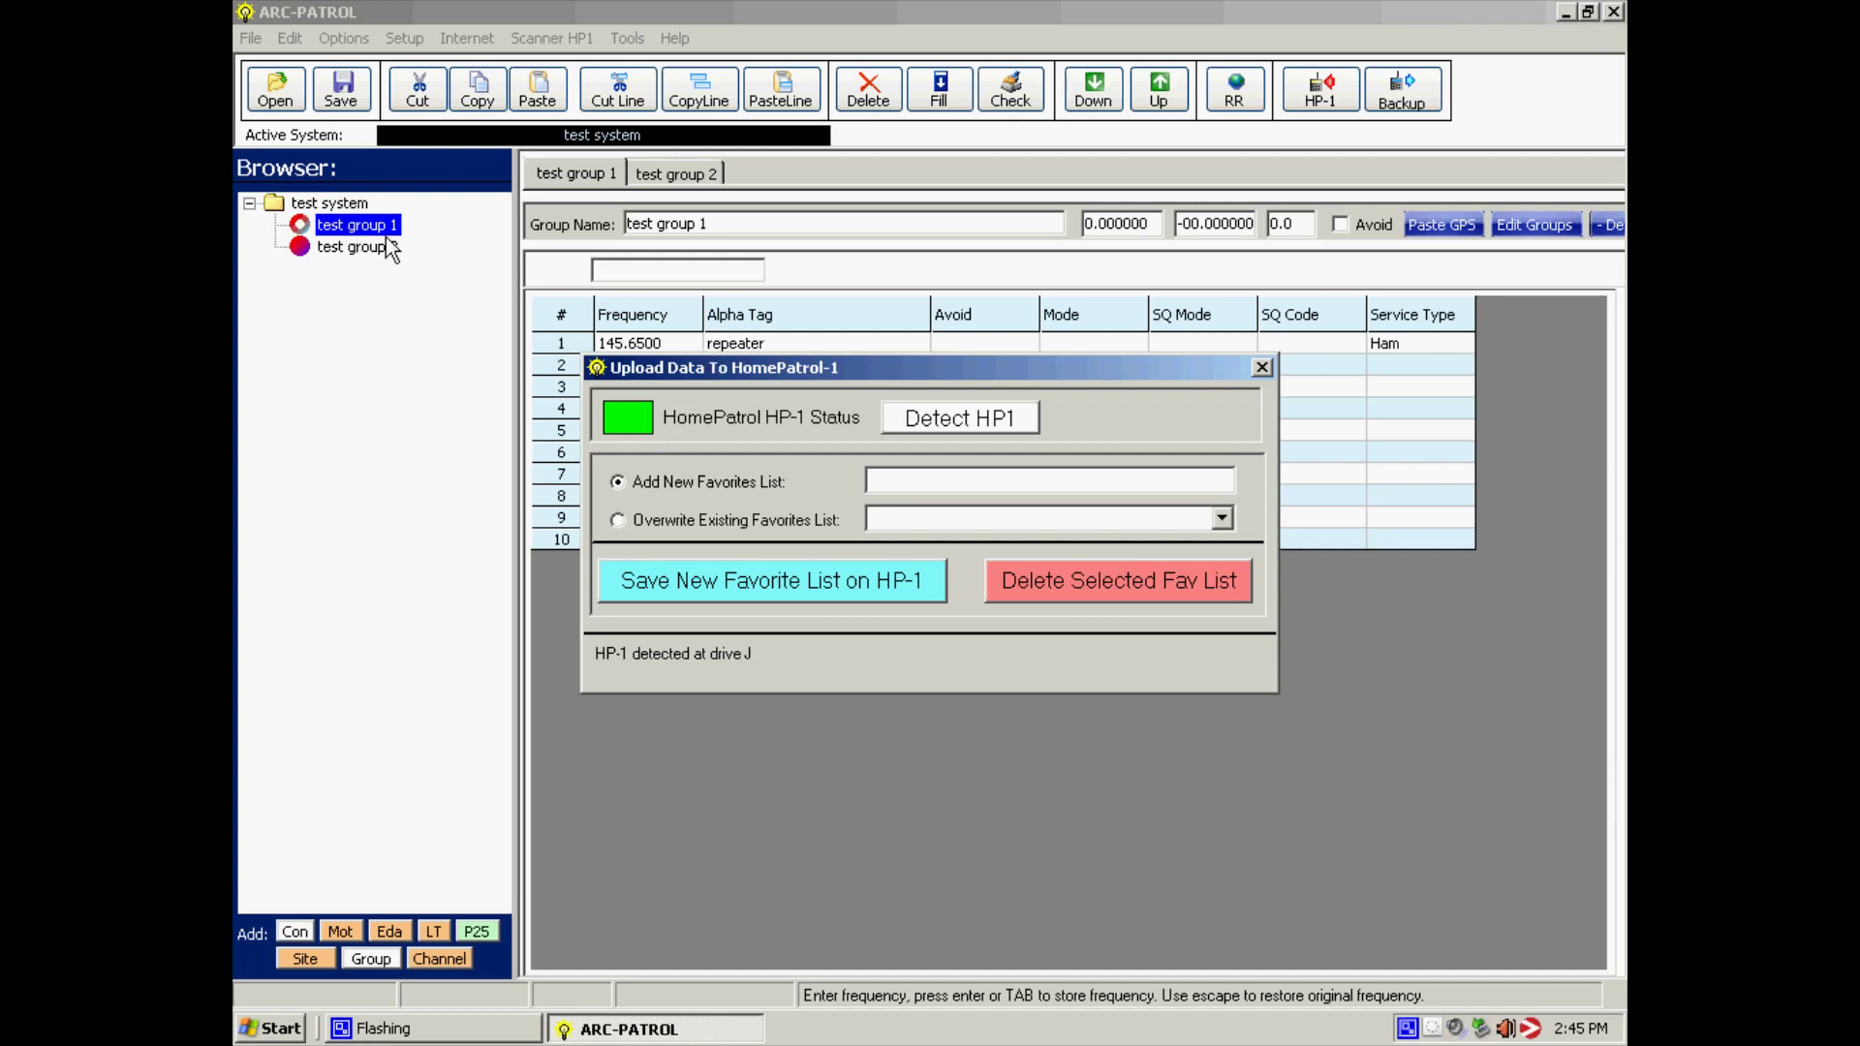
Save test system to HomePatrol-1 as a new favorites list.
{"action": "left_click", "coordinate": [889, 476]}
{"action": "left_click", "coordinate": [732, 584]}
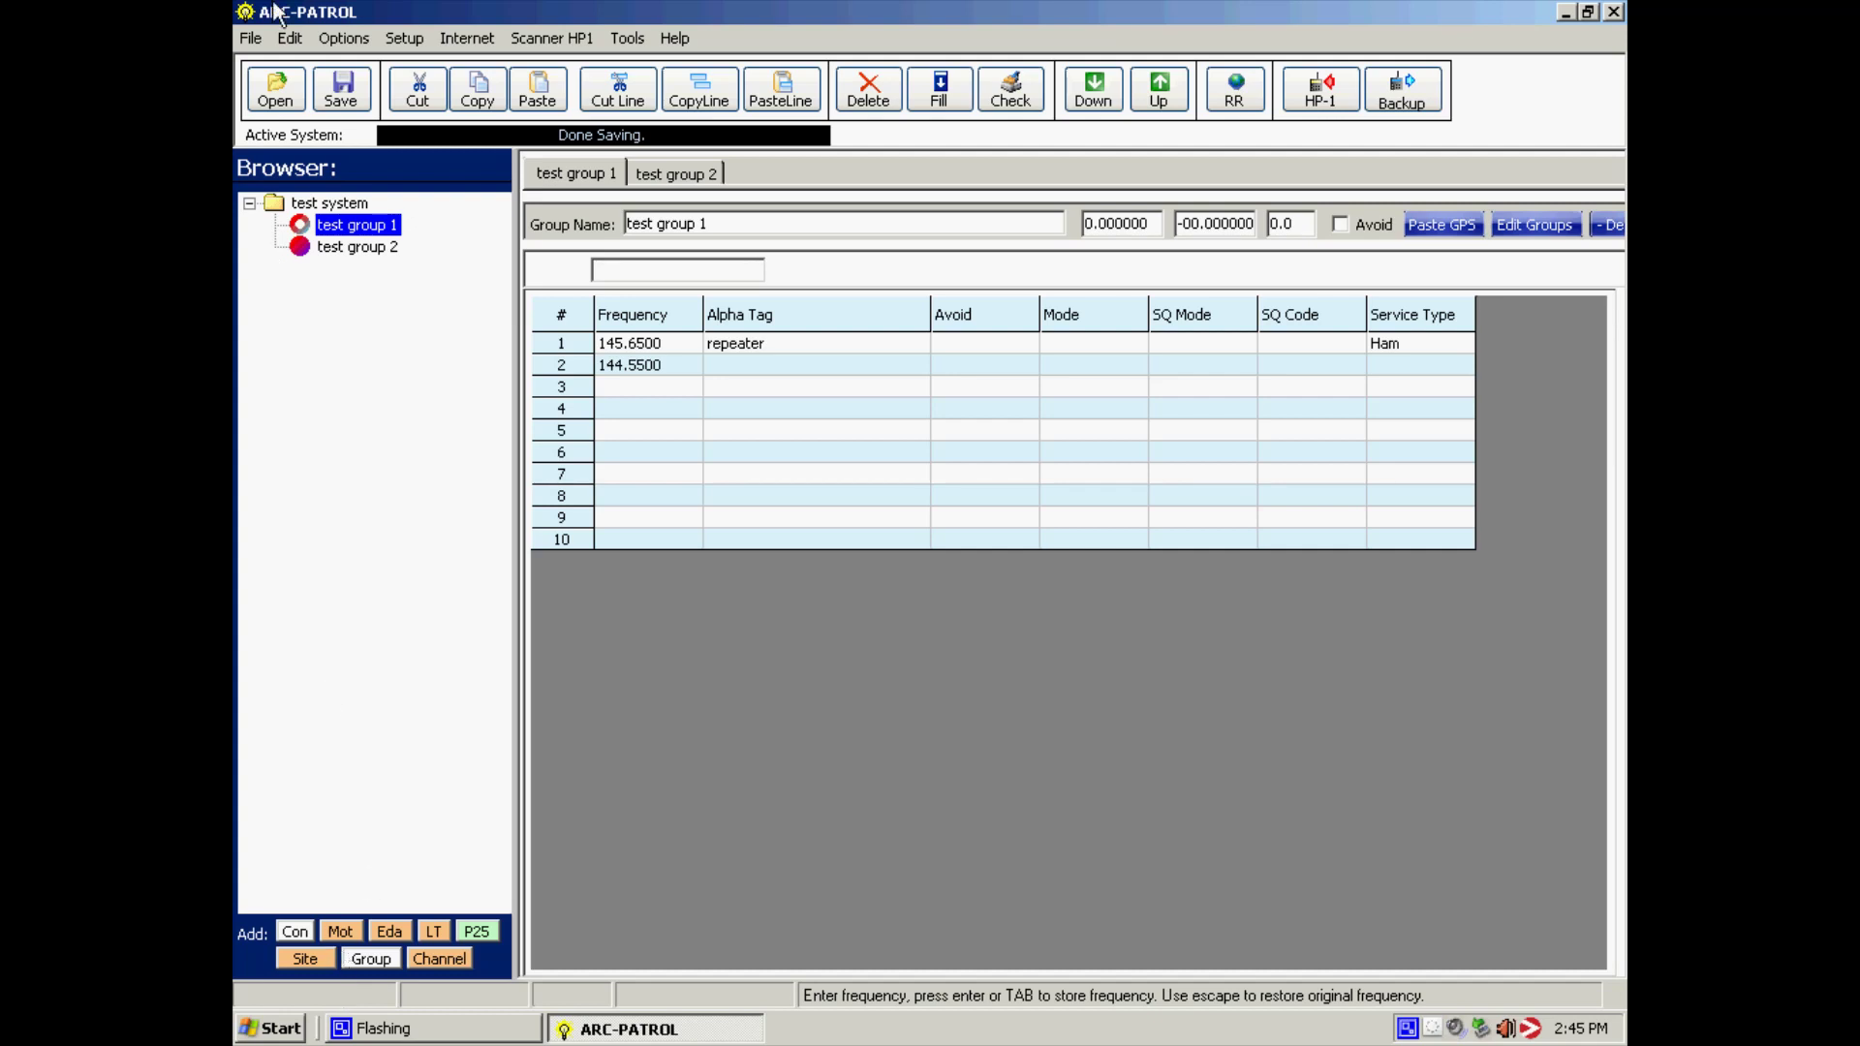
Add a new Motorola trunk system and expand it to show A New Site under Sites.
{"action": "left_click", "coordinate": [251, 39]}
{"action": "mouse_move", "coordinate": [274, 74]}
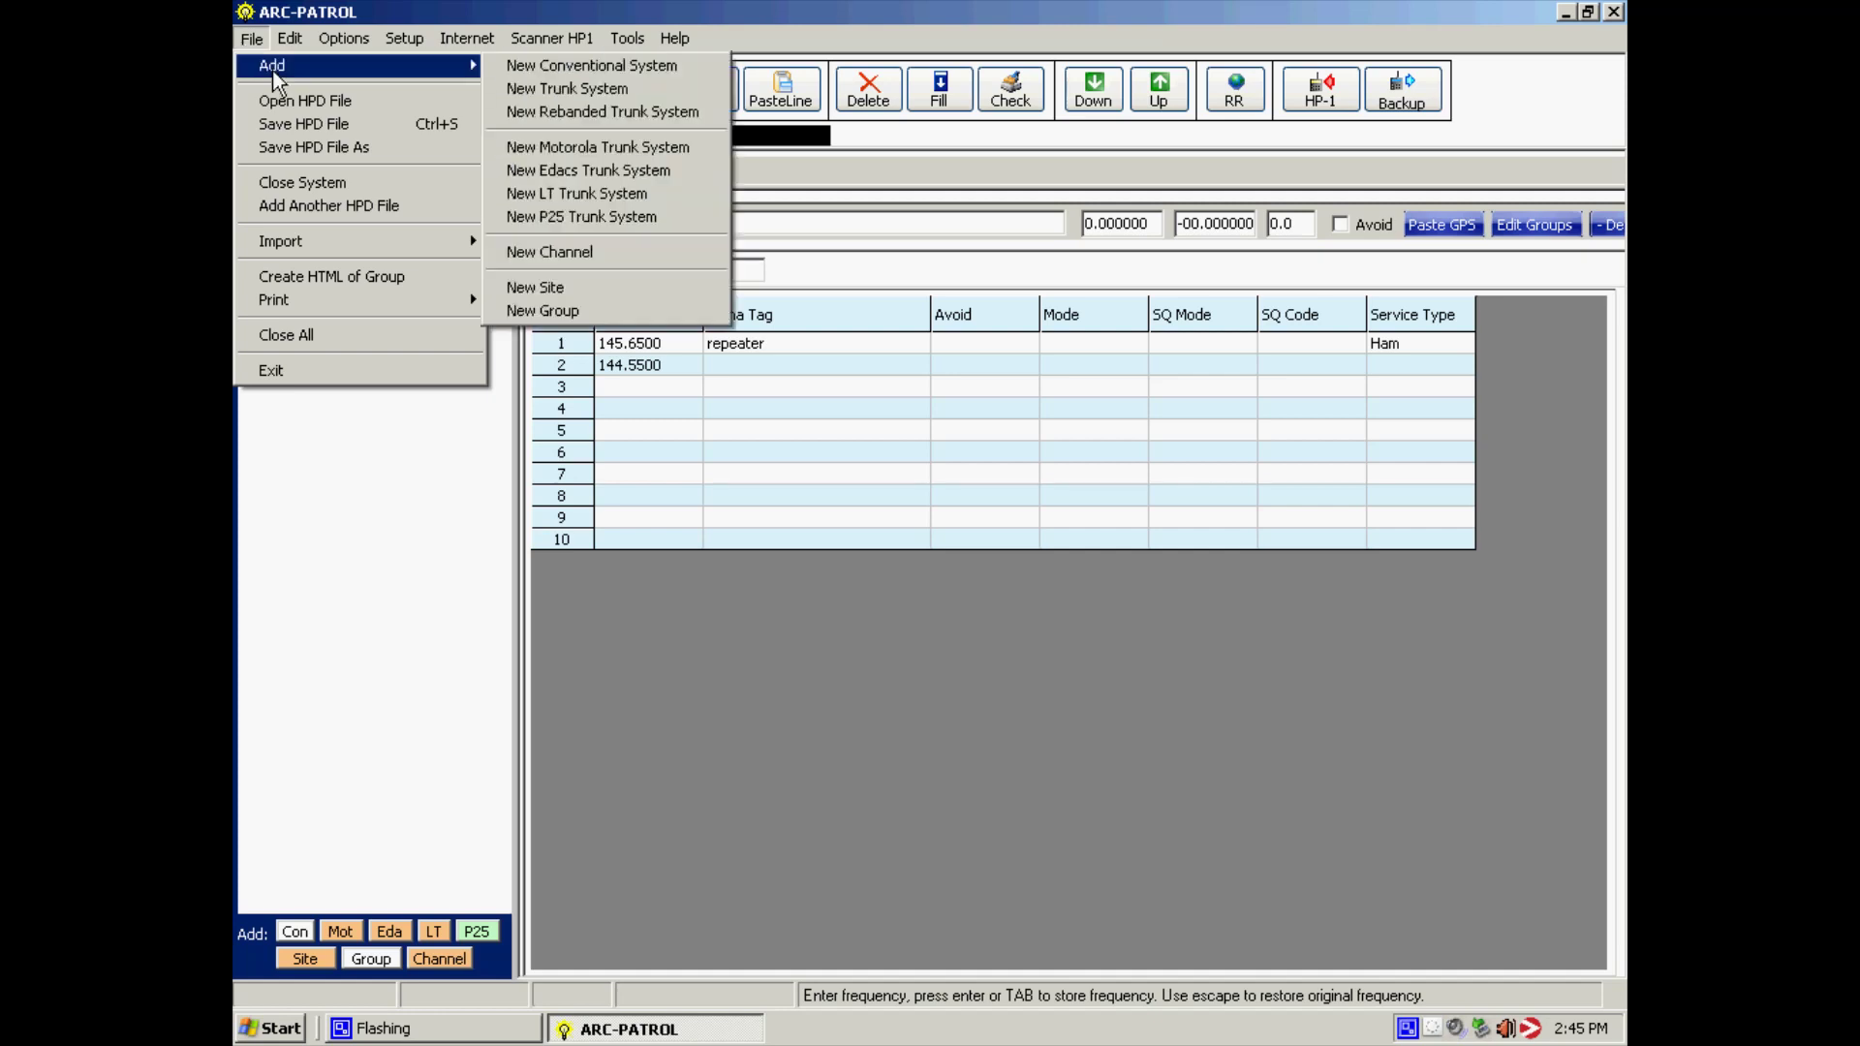
{"action": "left_click", "coordinate": [569, 89]}
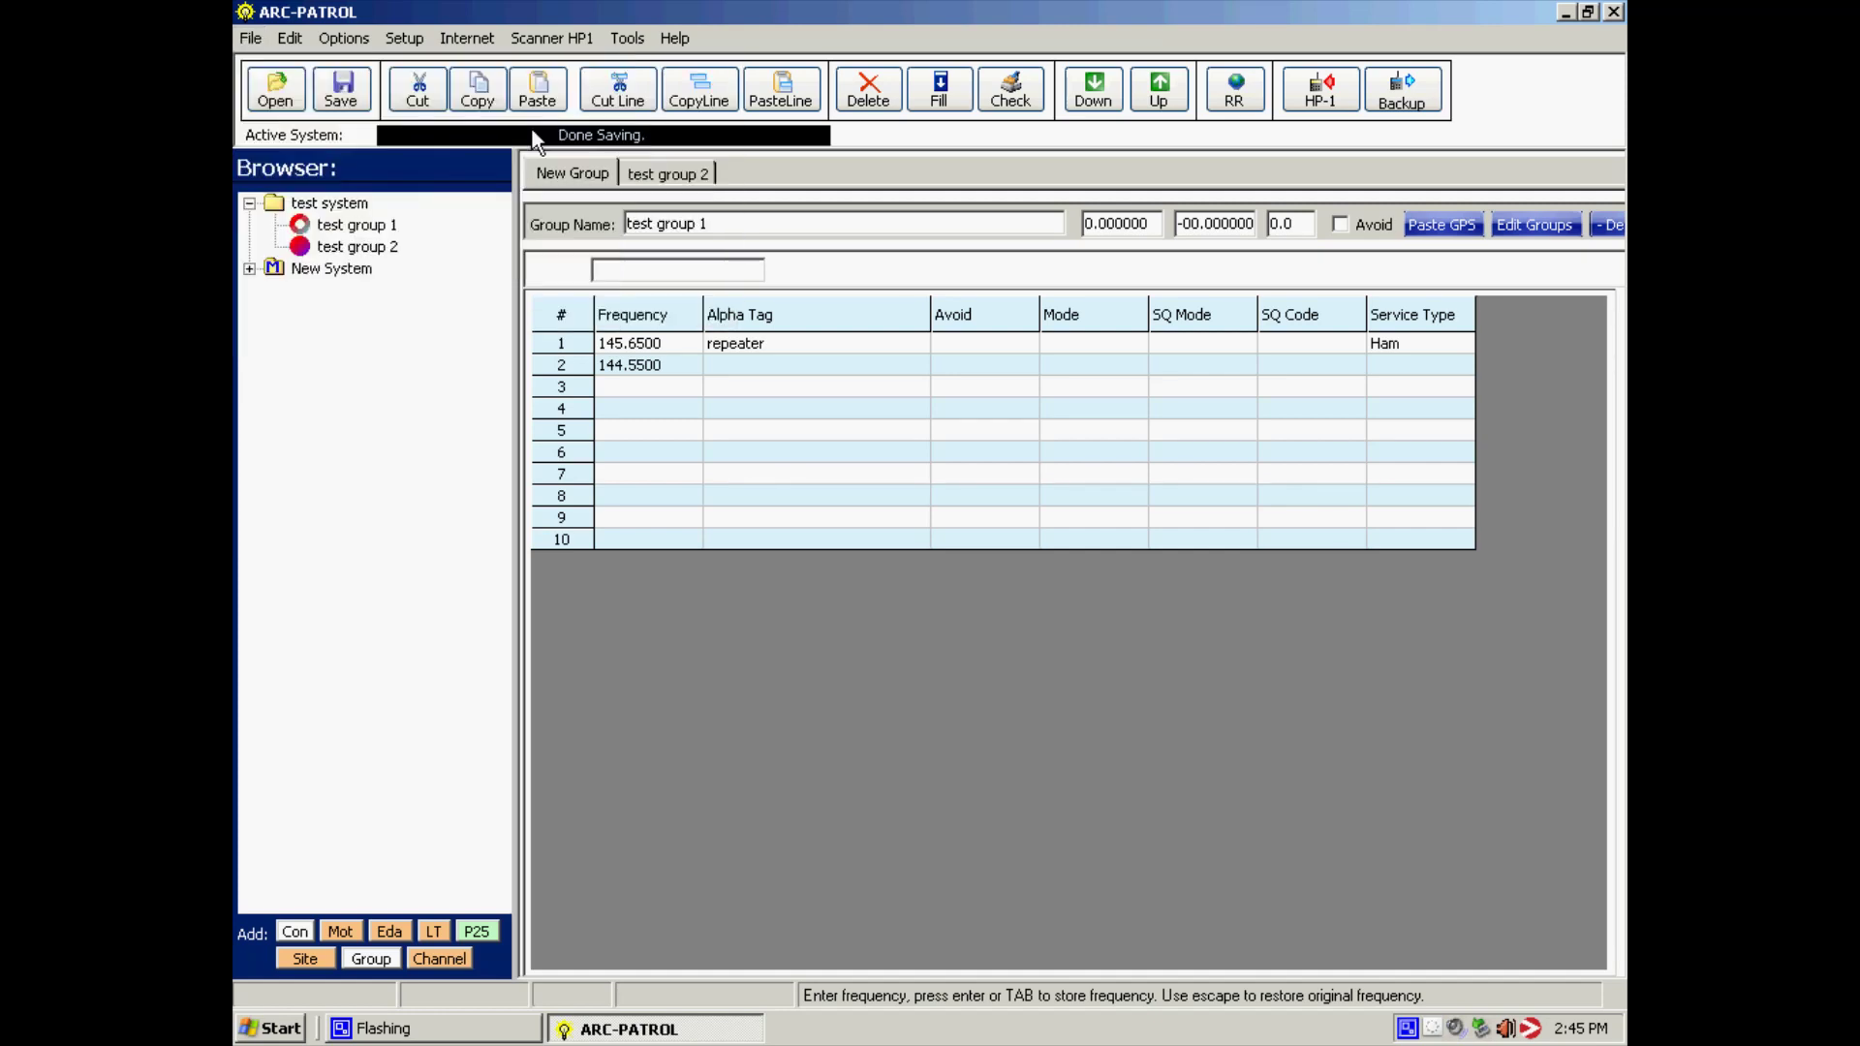
{"action": "left_click", "coordinate": [249, 270]}
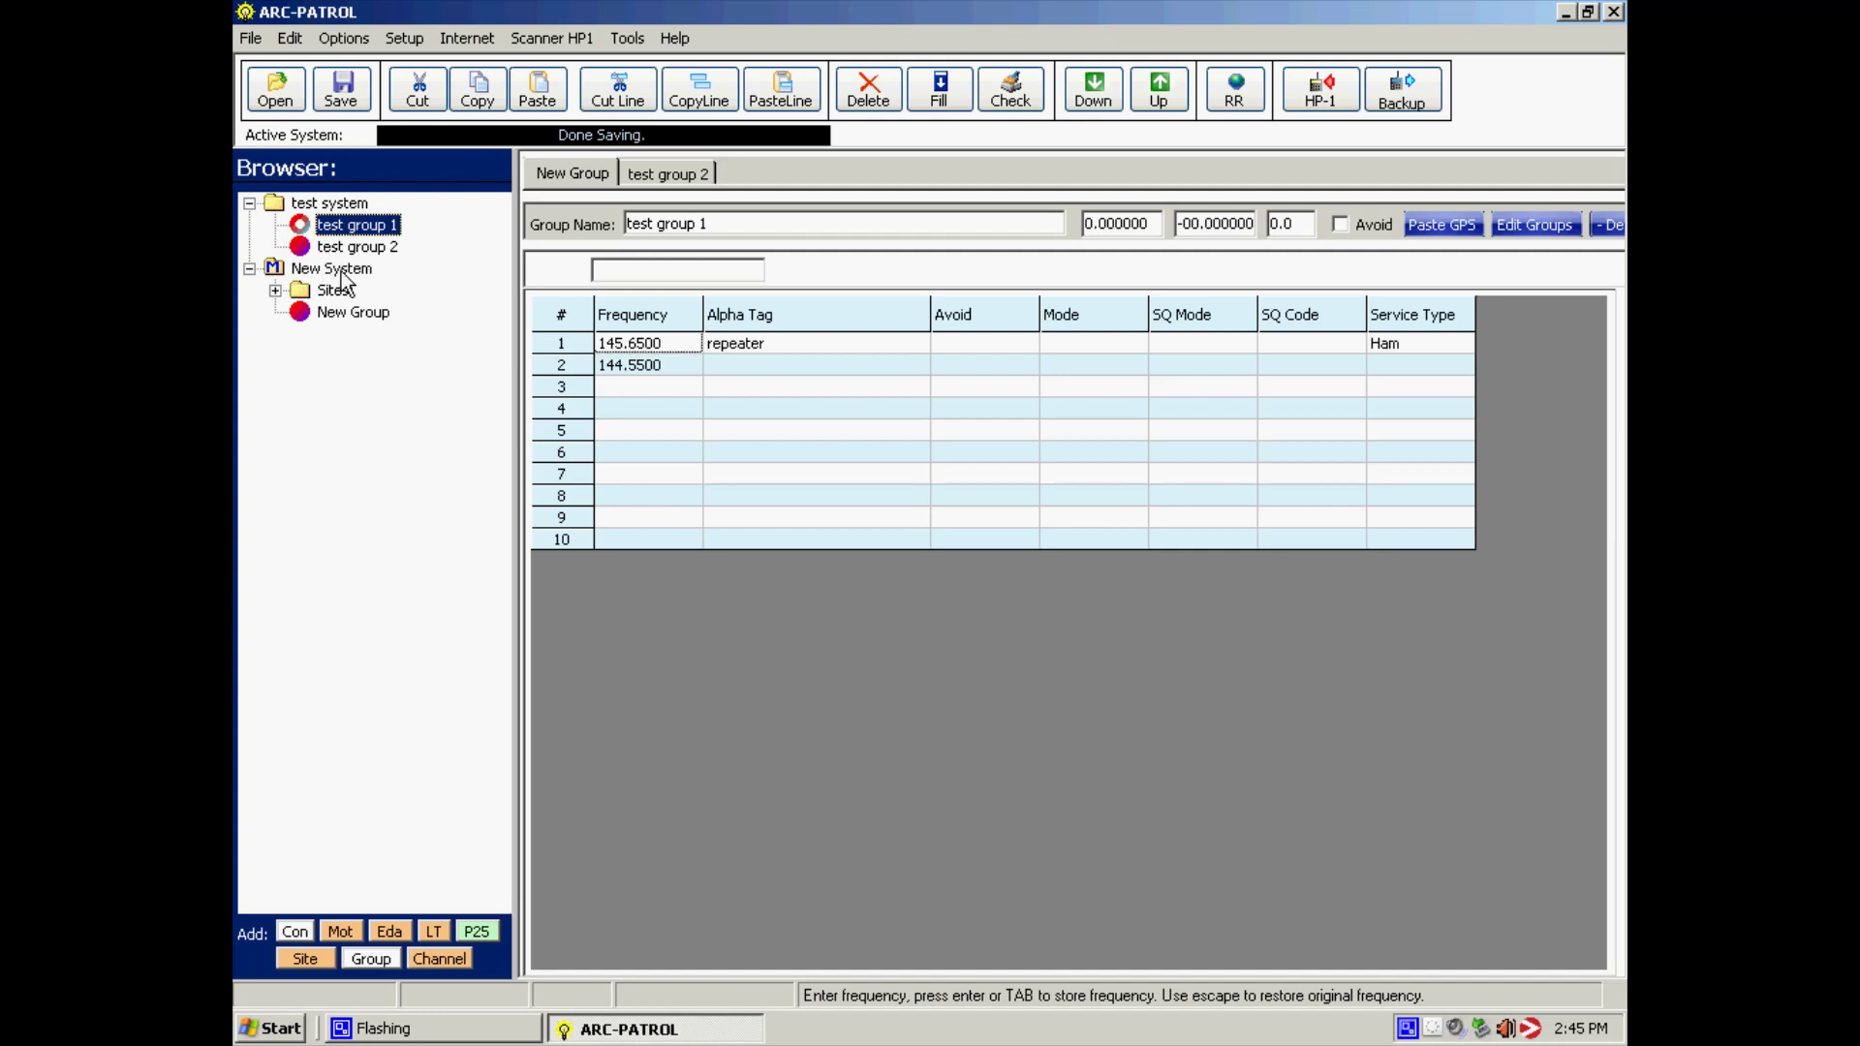
{"action": "left_click", "coordinate": [331, 269]}
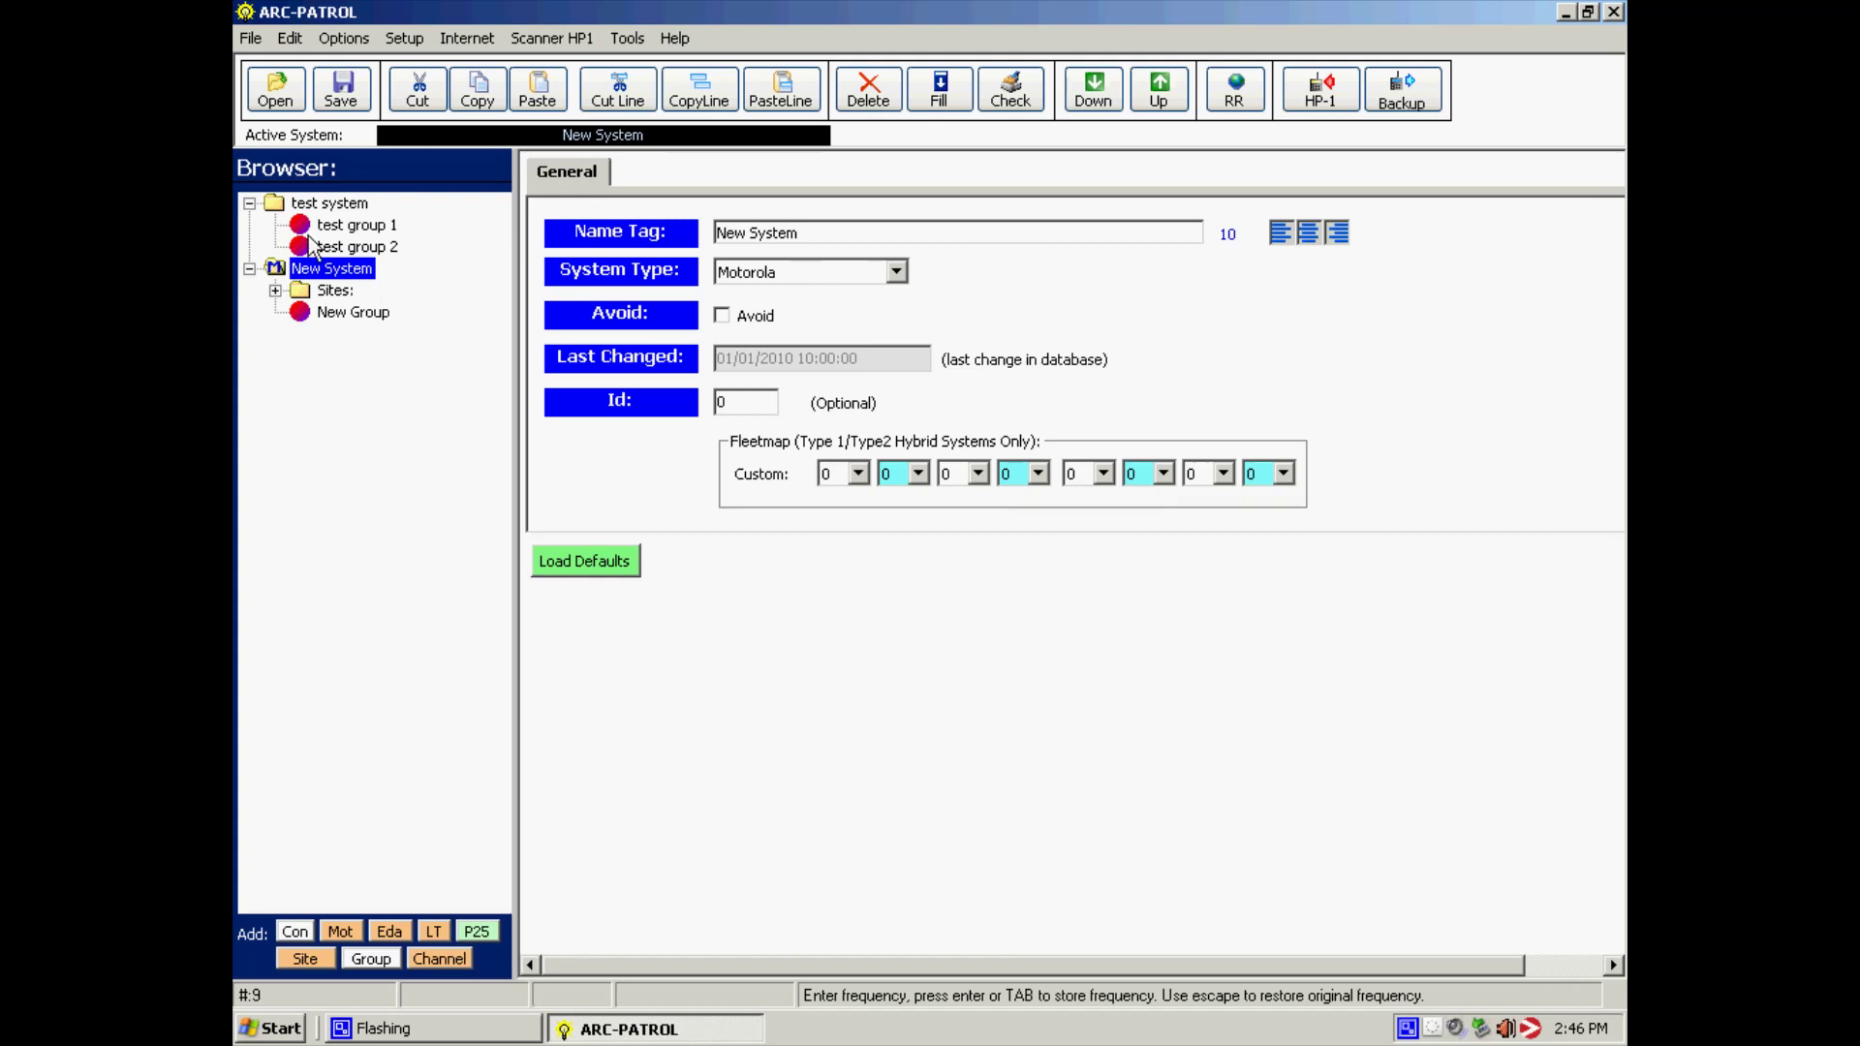
{"action": "left_click", "coordinate": [275, 291]}
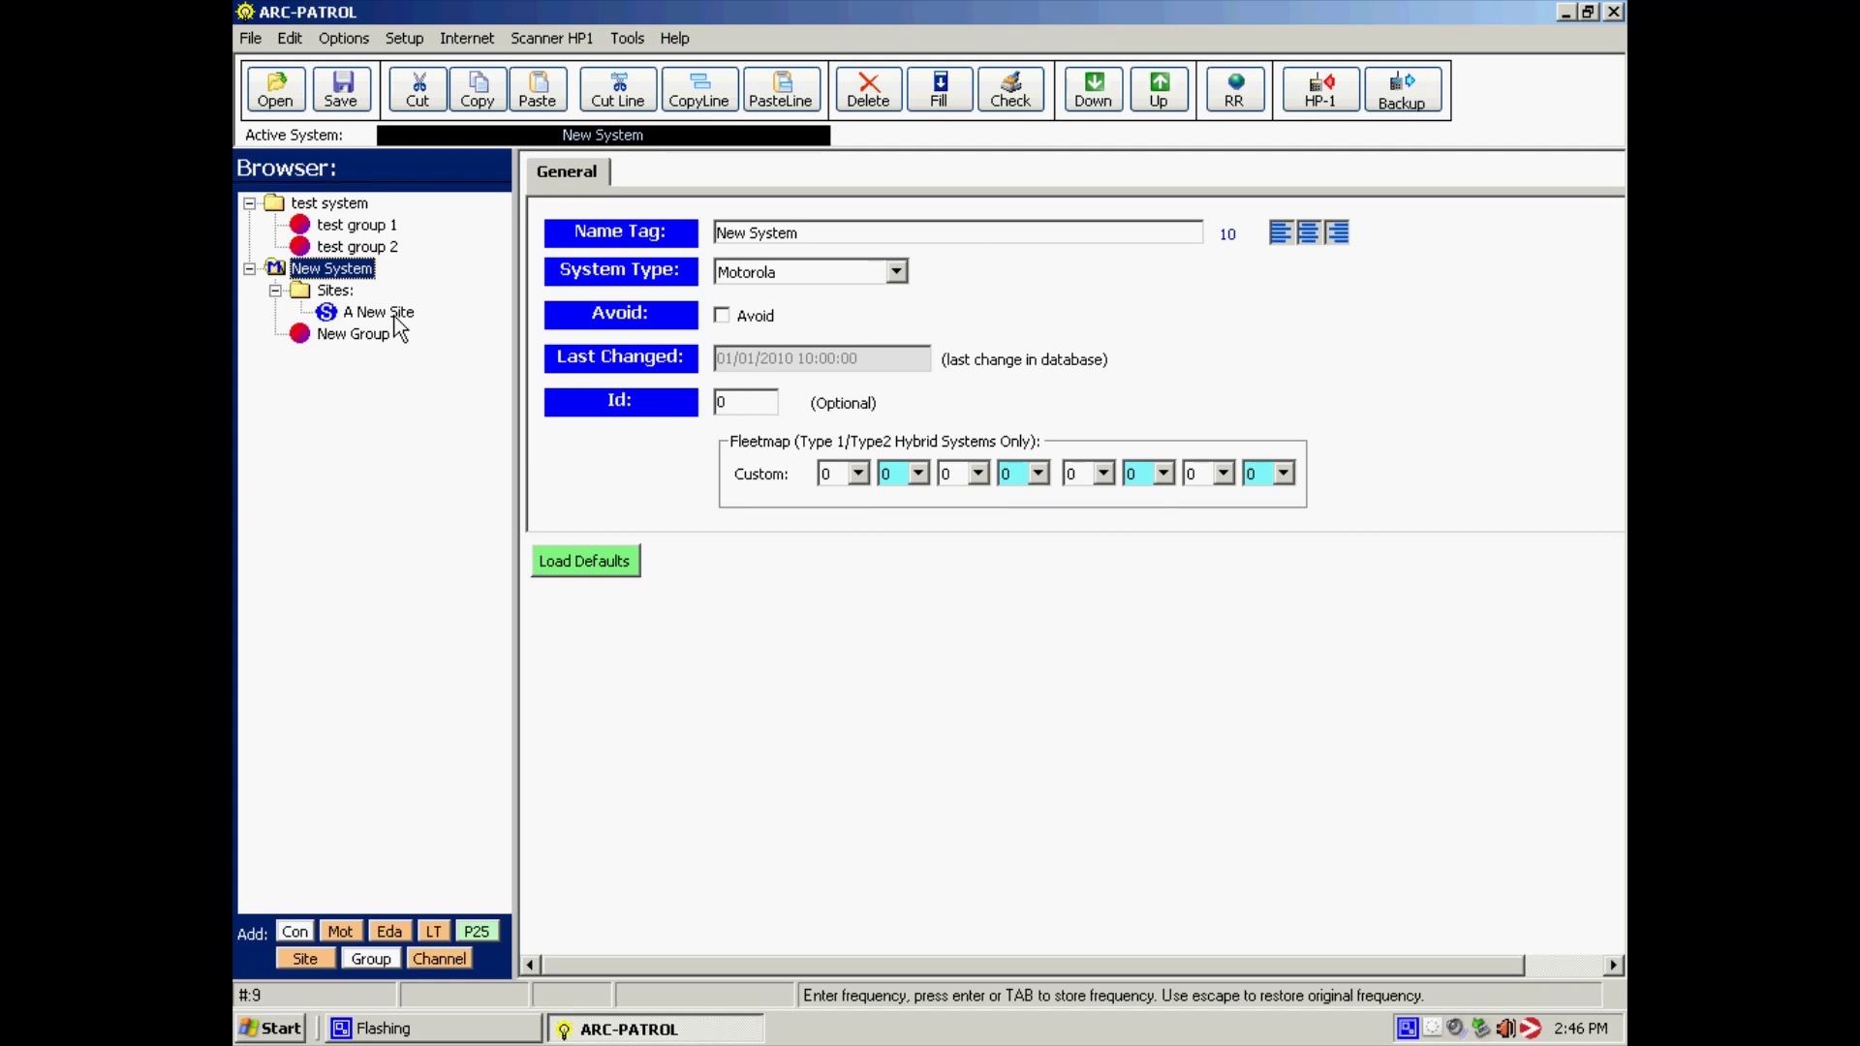
Enter 855.1000 as A New Site's first trunk frequency.
{"action": "left_click", "coordinate": [387, 312]}
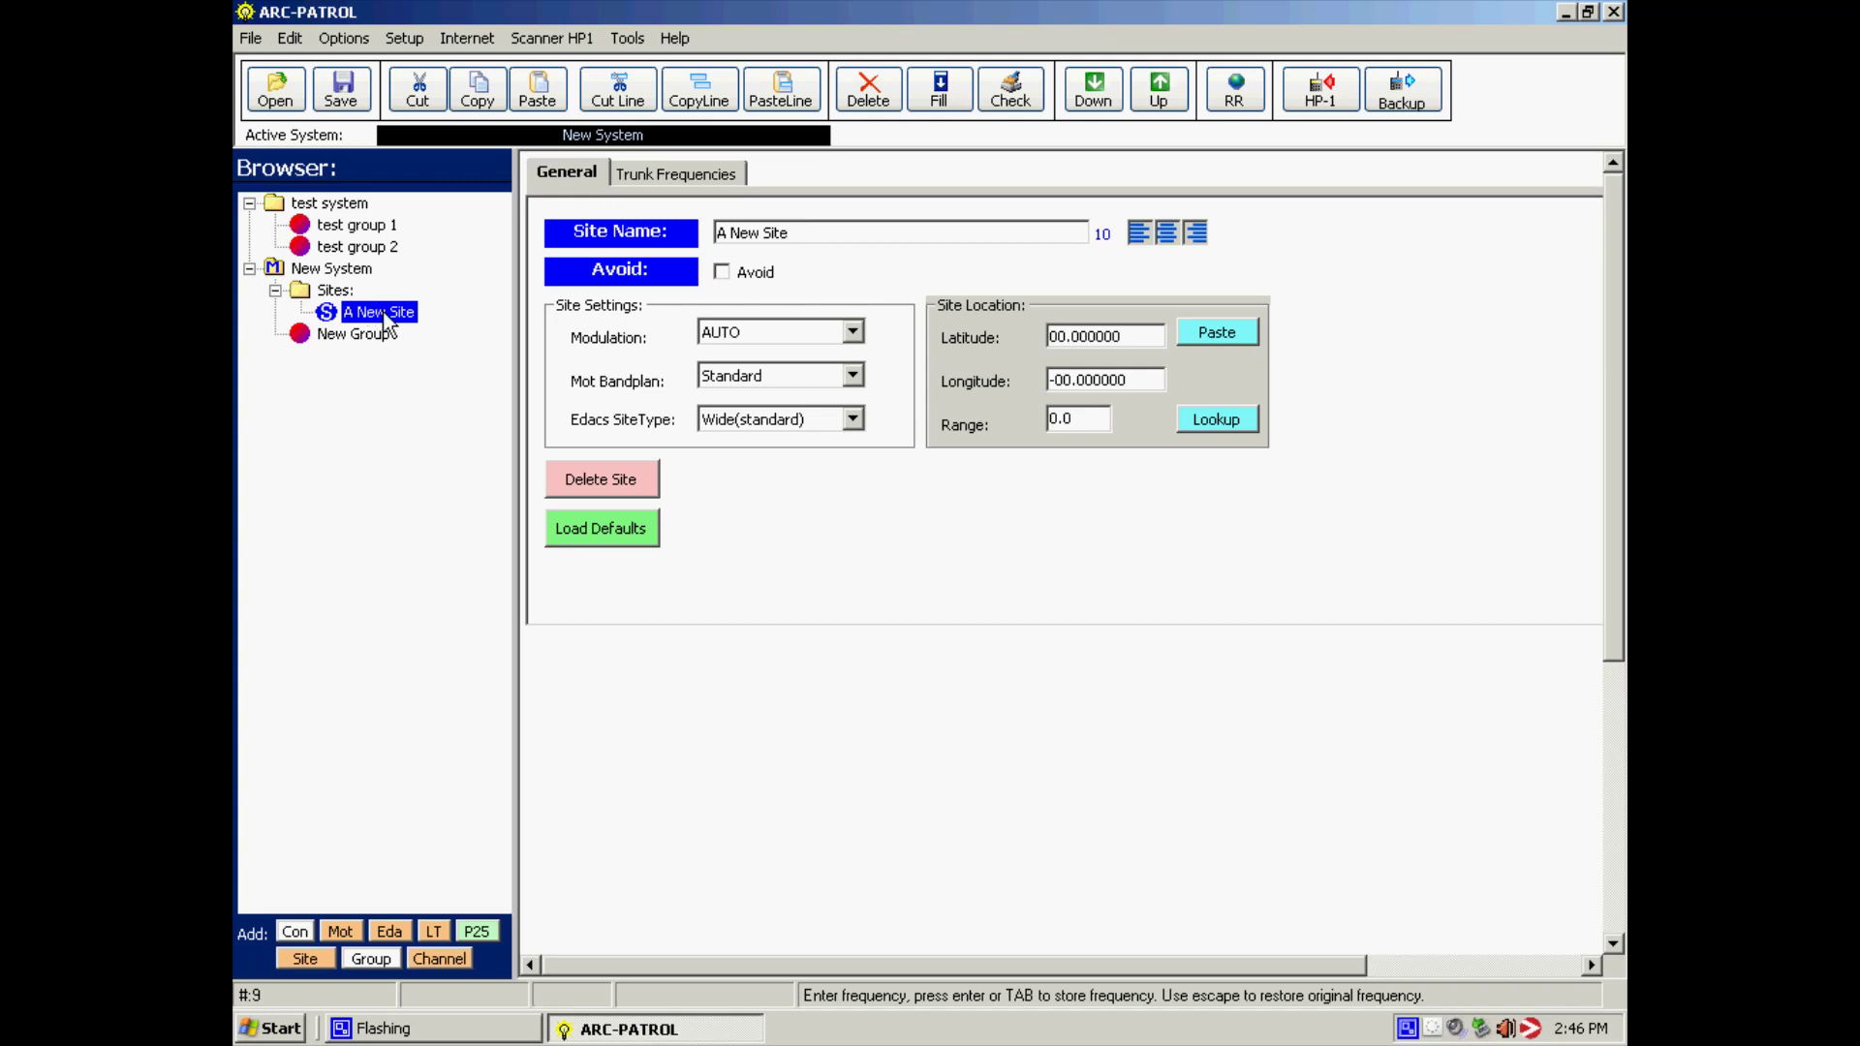
{"action": "left_click", "coordinate": [681, 178]}
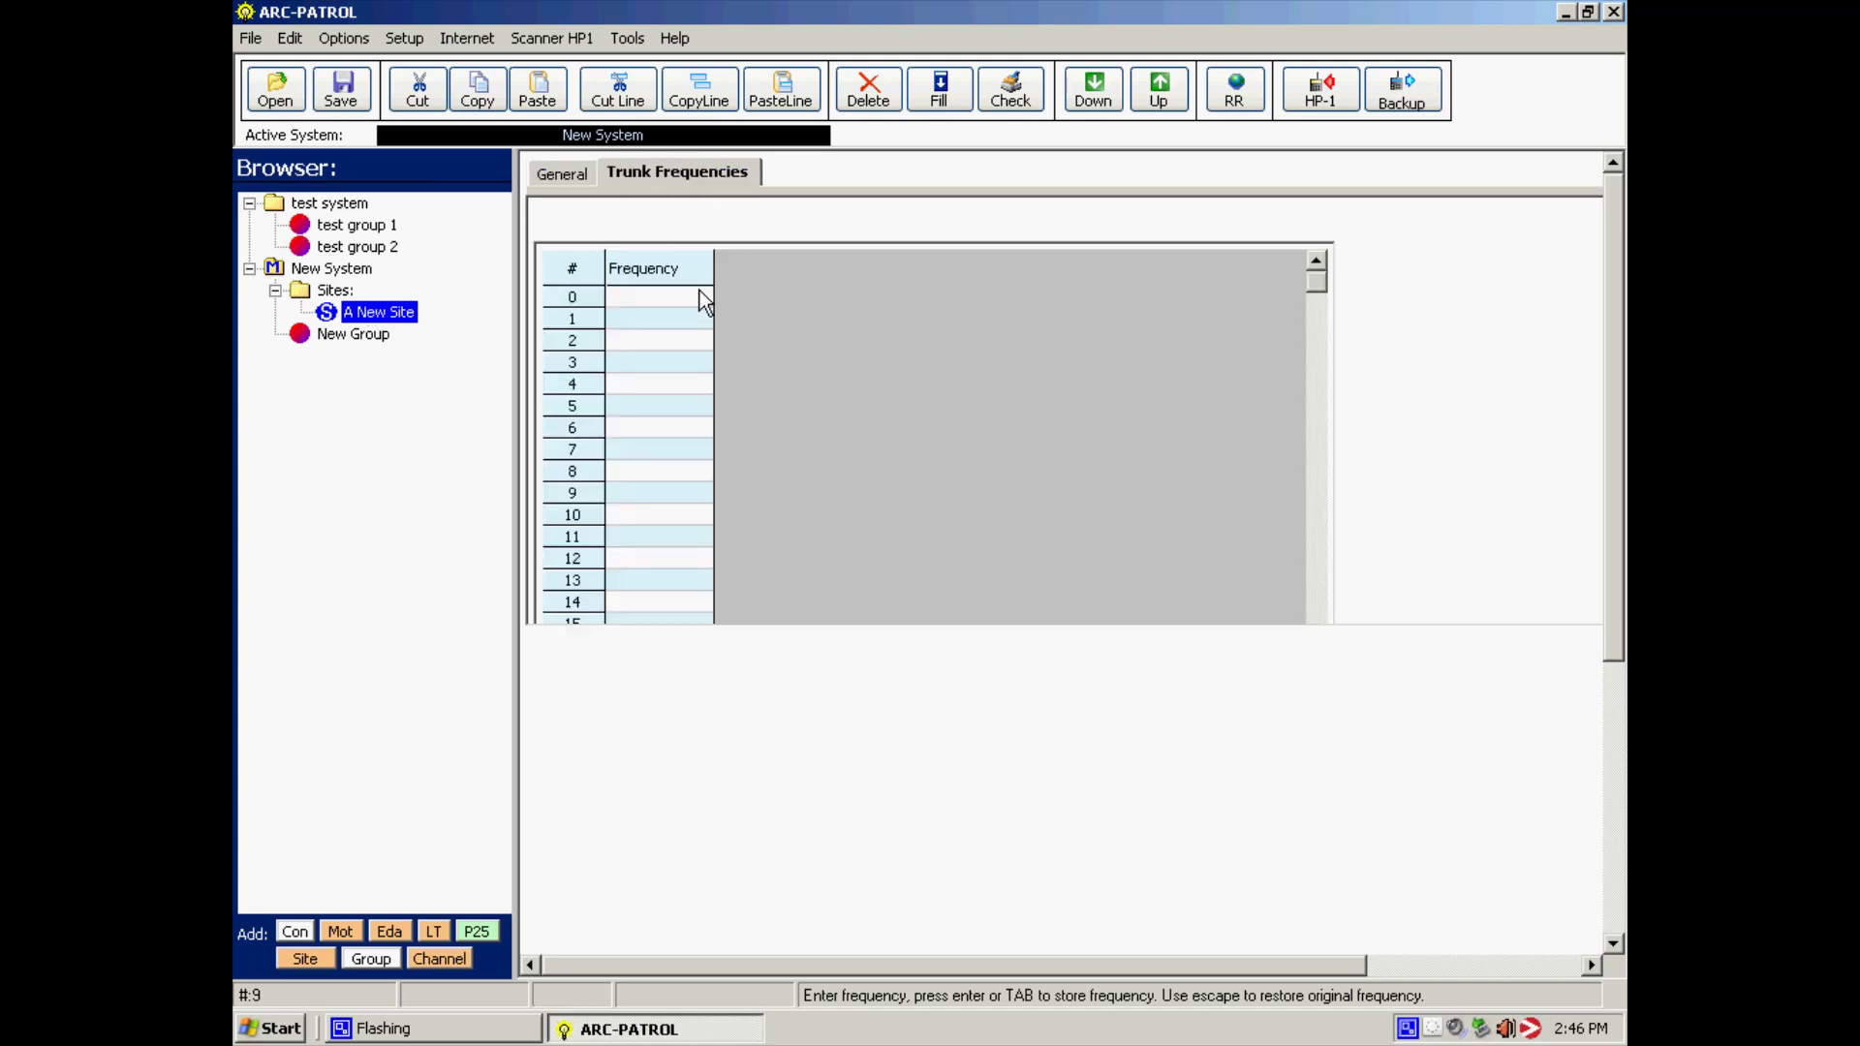
{"action": "left_click", "coordinate": [676, 300]}
{"action": "type", "text": "855.1"}
{"action": "key", "text": "Return"}
{"action": "left_click", "coordinate": [560, 176]}
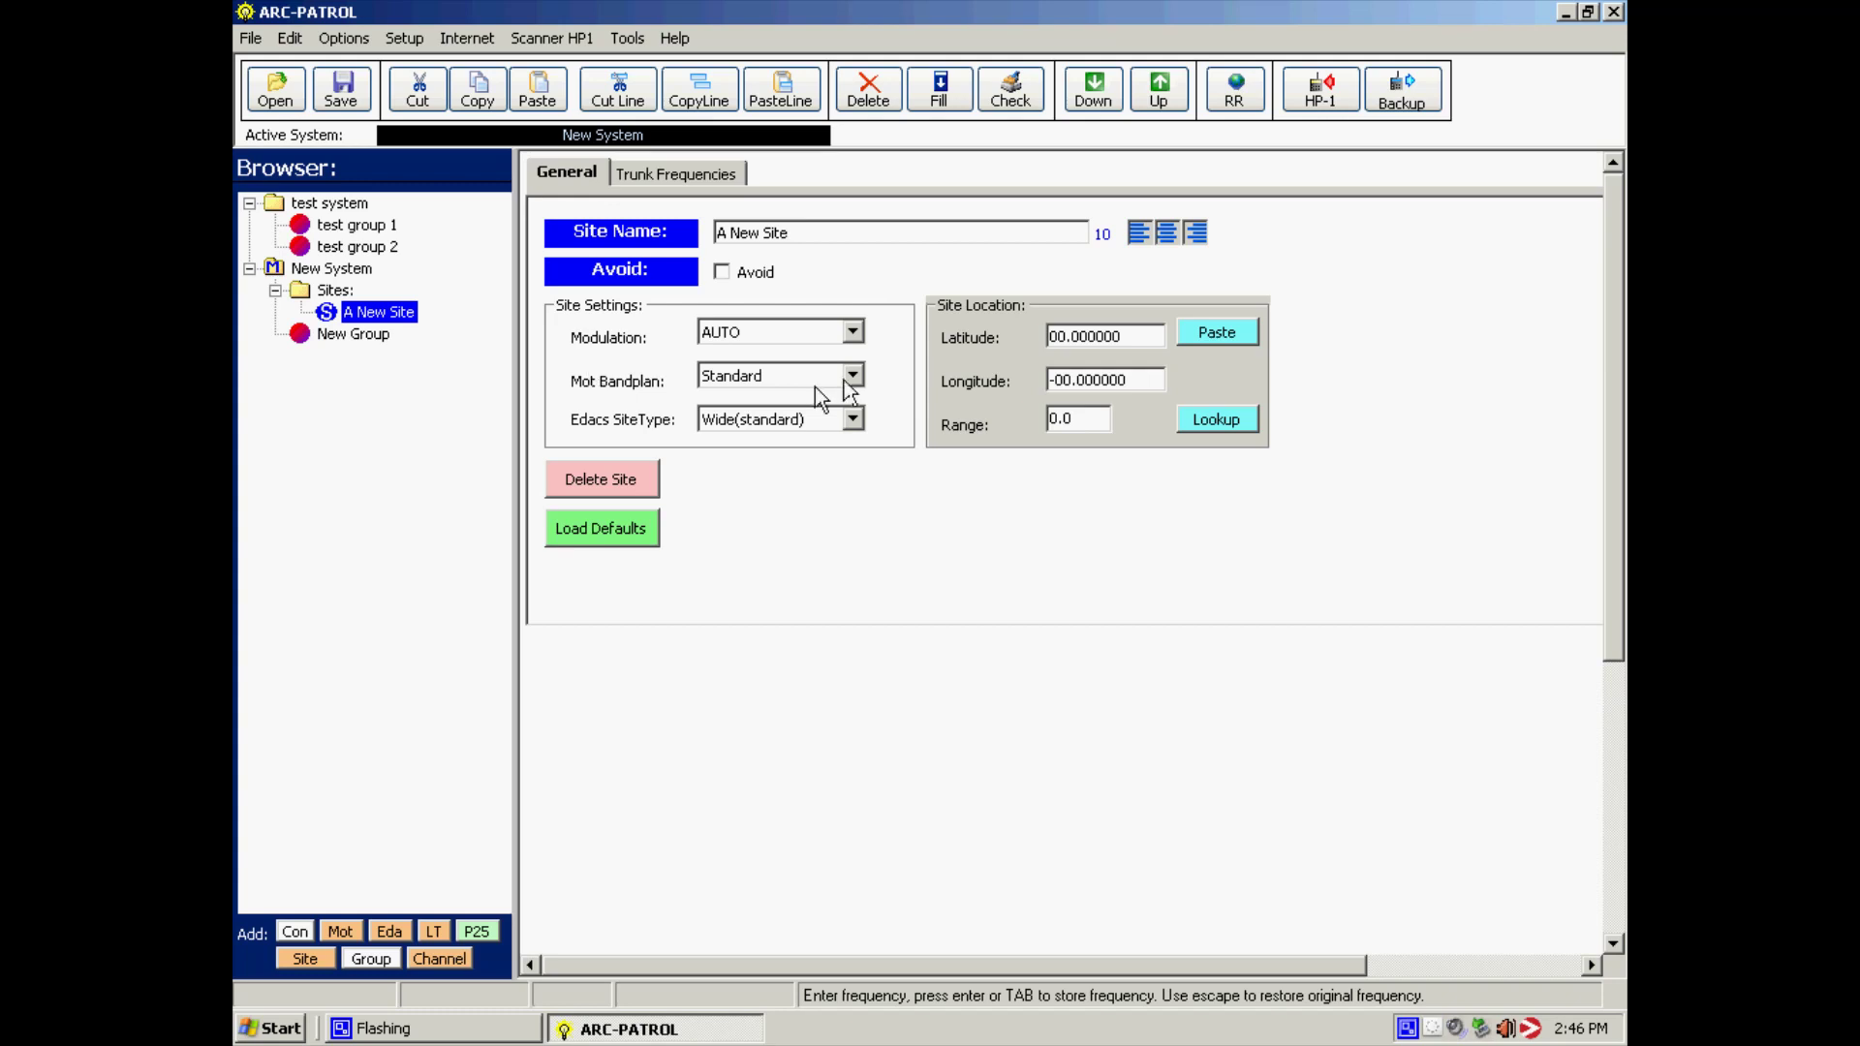
Change A New Site's Mot Bandplan from Standard to Custom/Rebanded.
{"action": "left_click", "coordinate": [851, 375]}
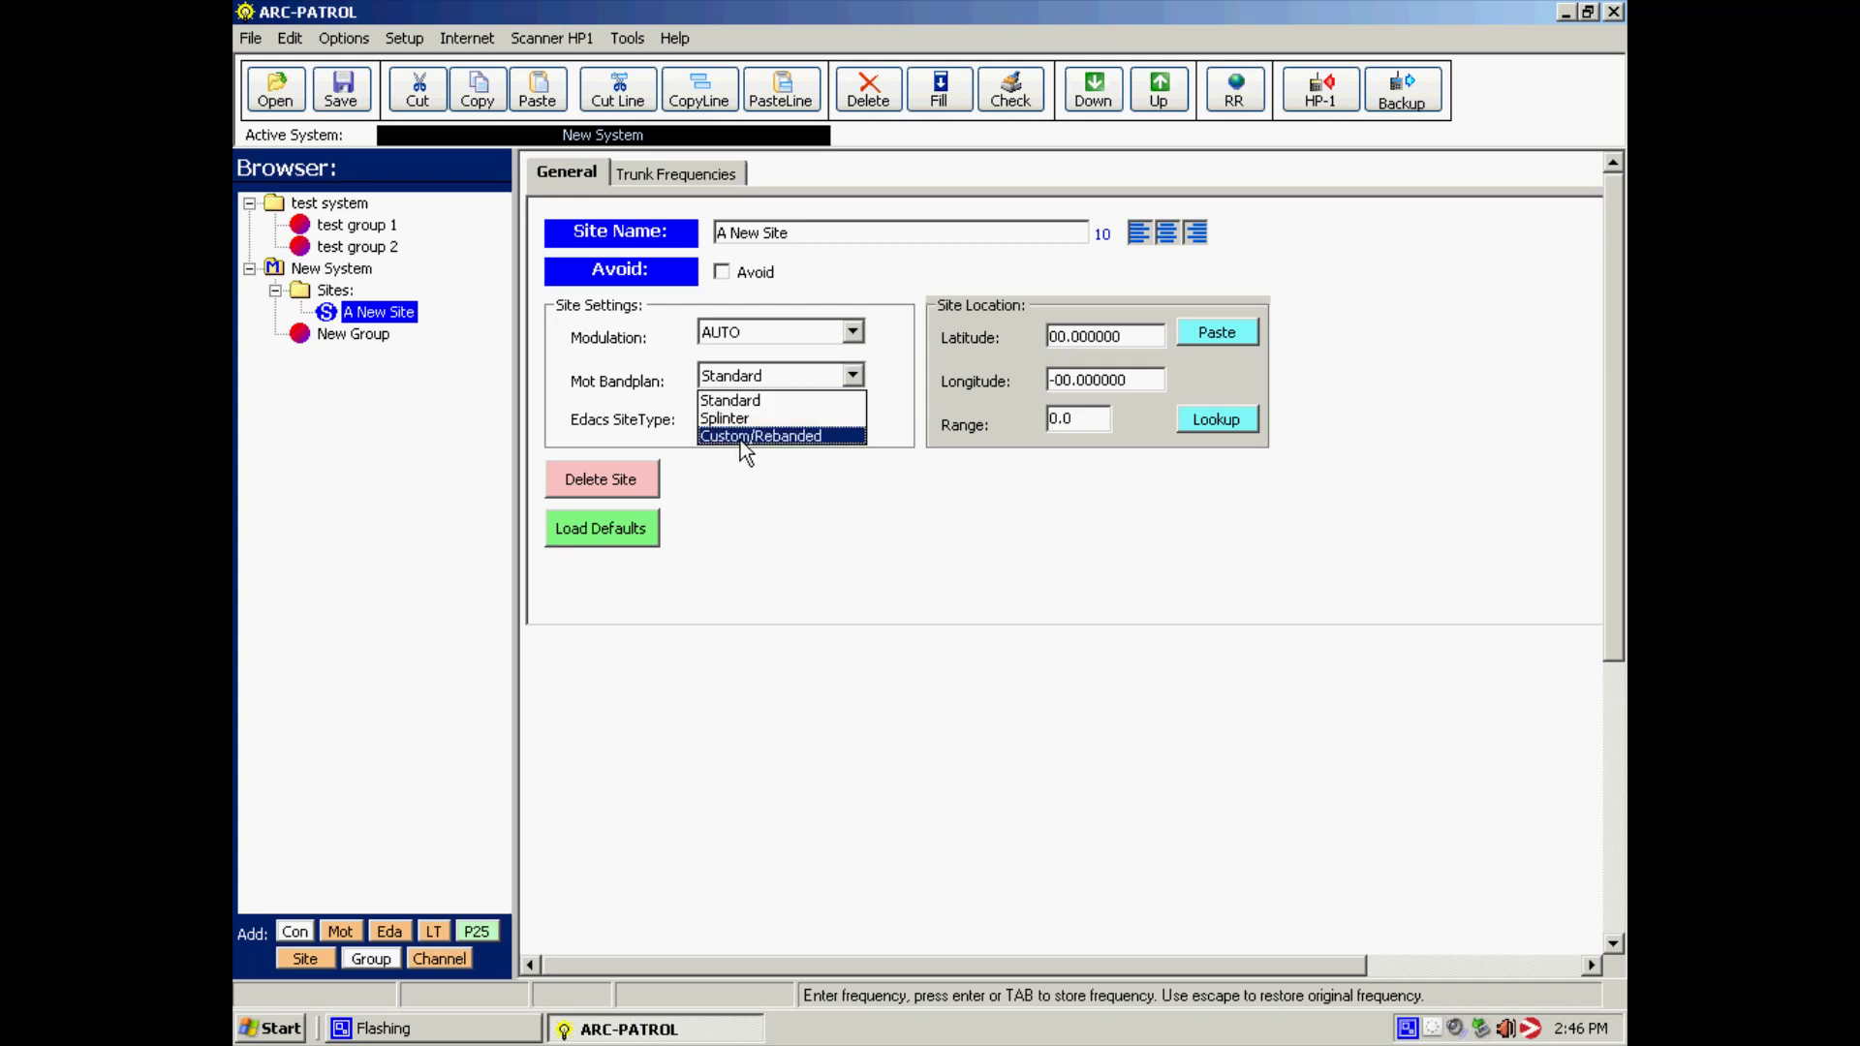
{"action": "left_click", "coordinate": [742, 436]}
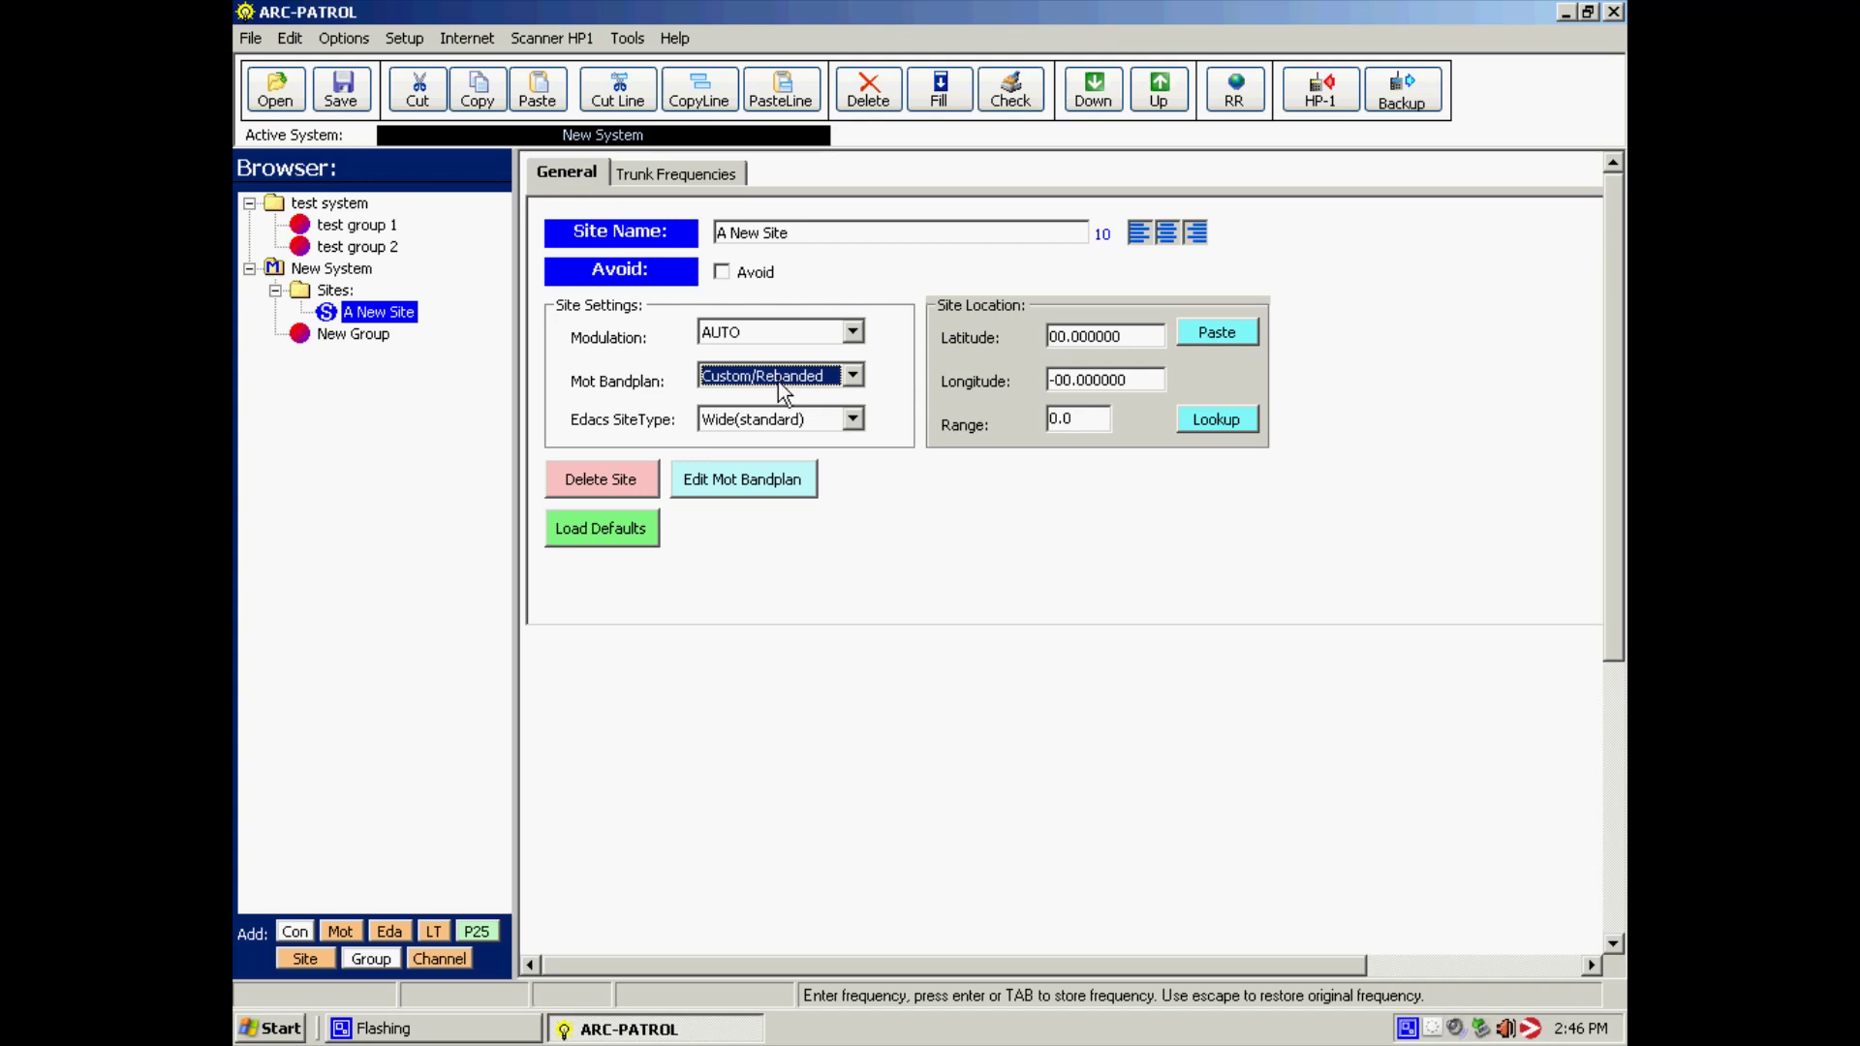
{"action": "left_click", "coordinate": [366, 337]}
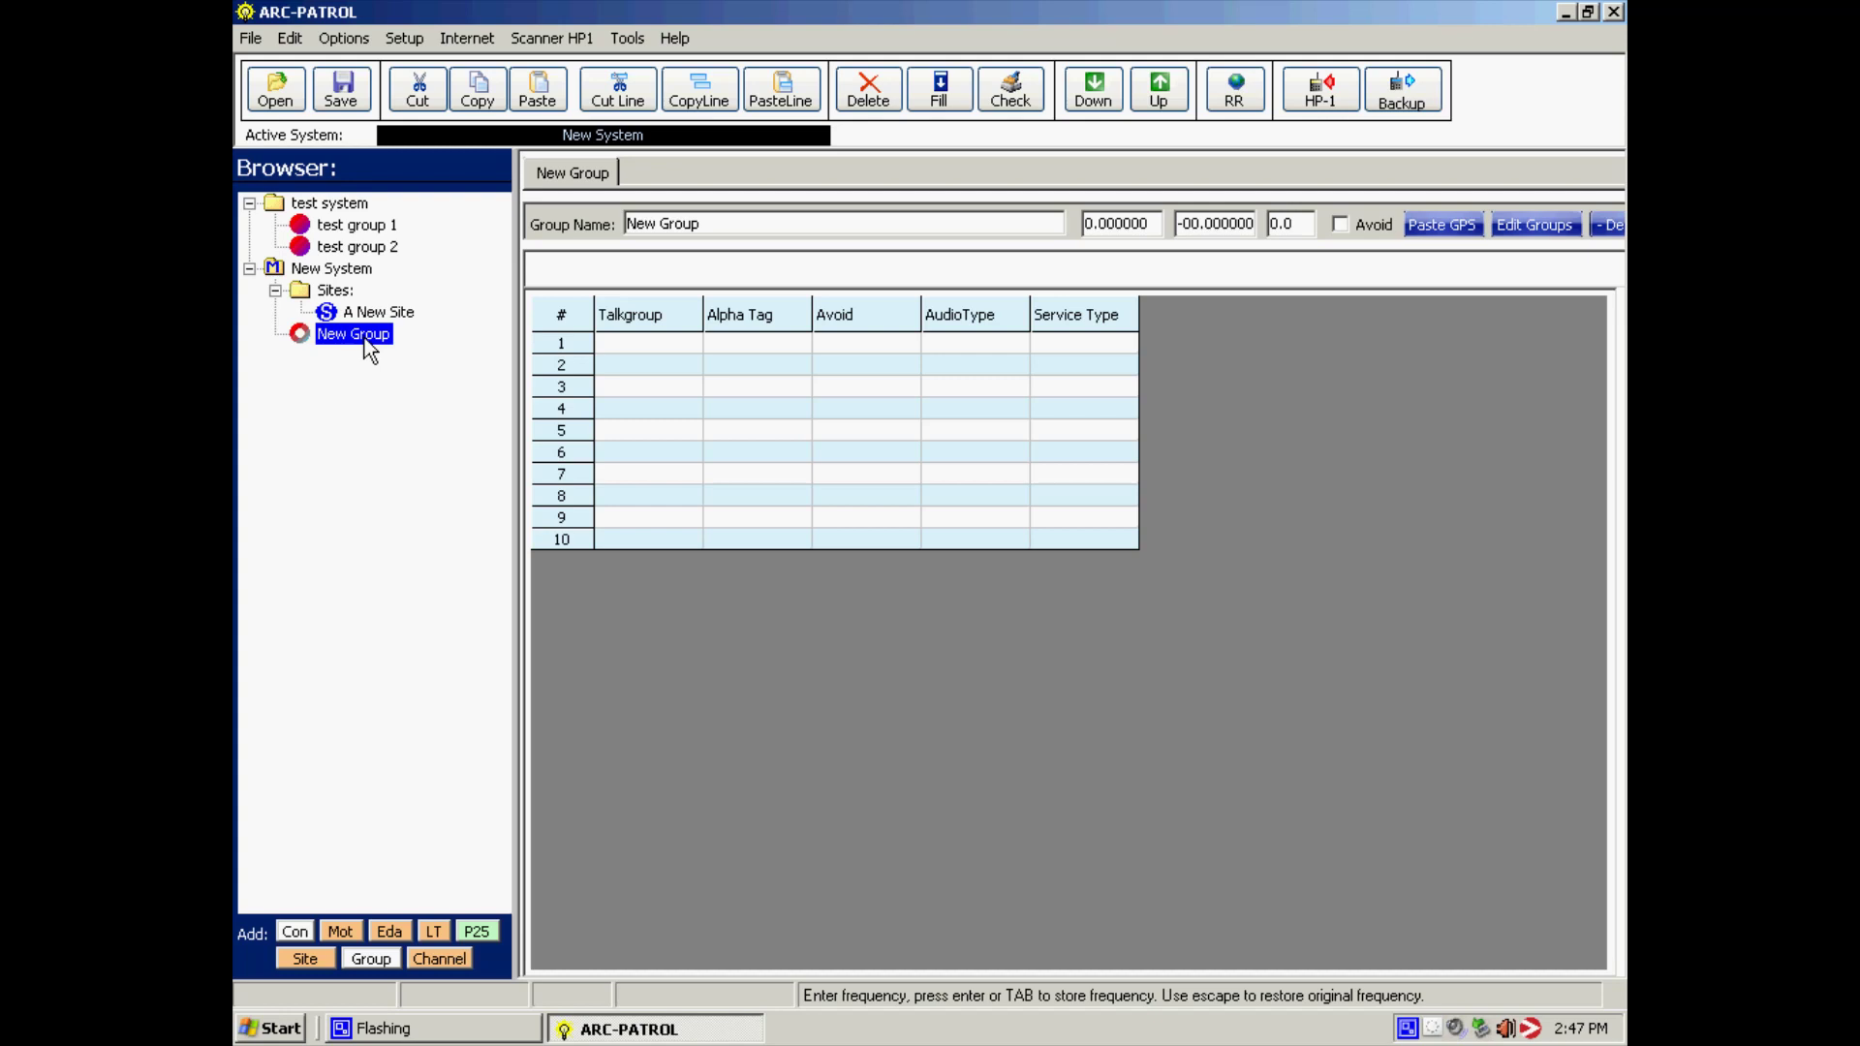
Enter talkgroup 16 in the first row of New Group.
{"action": "left_click", "coordinate": [673, 350]}
{"action": "type", "text": "16"}
{"action": "key", "text": "Return"}
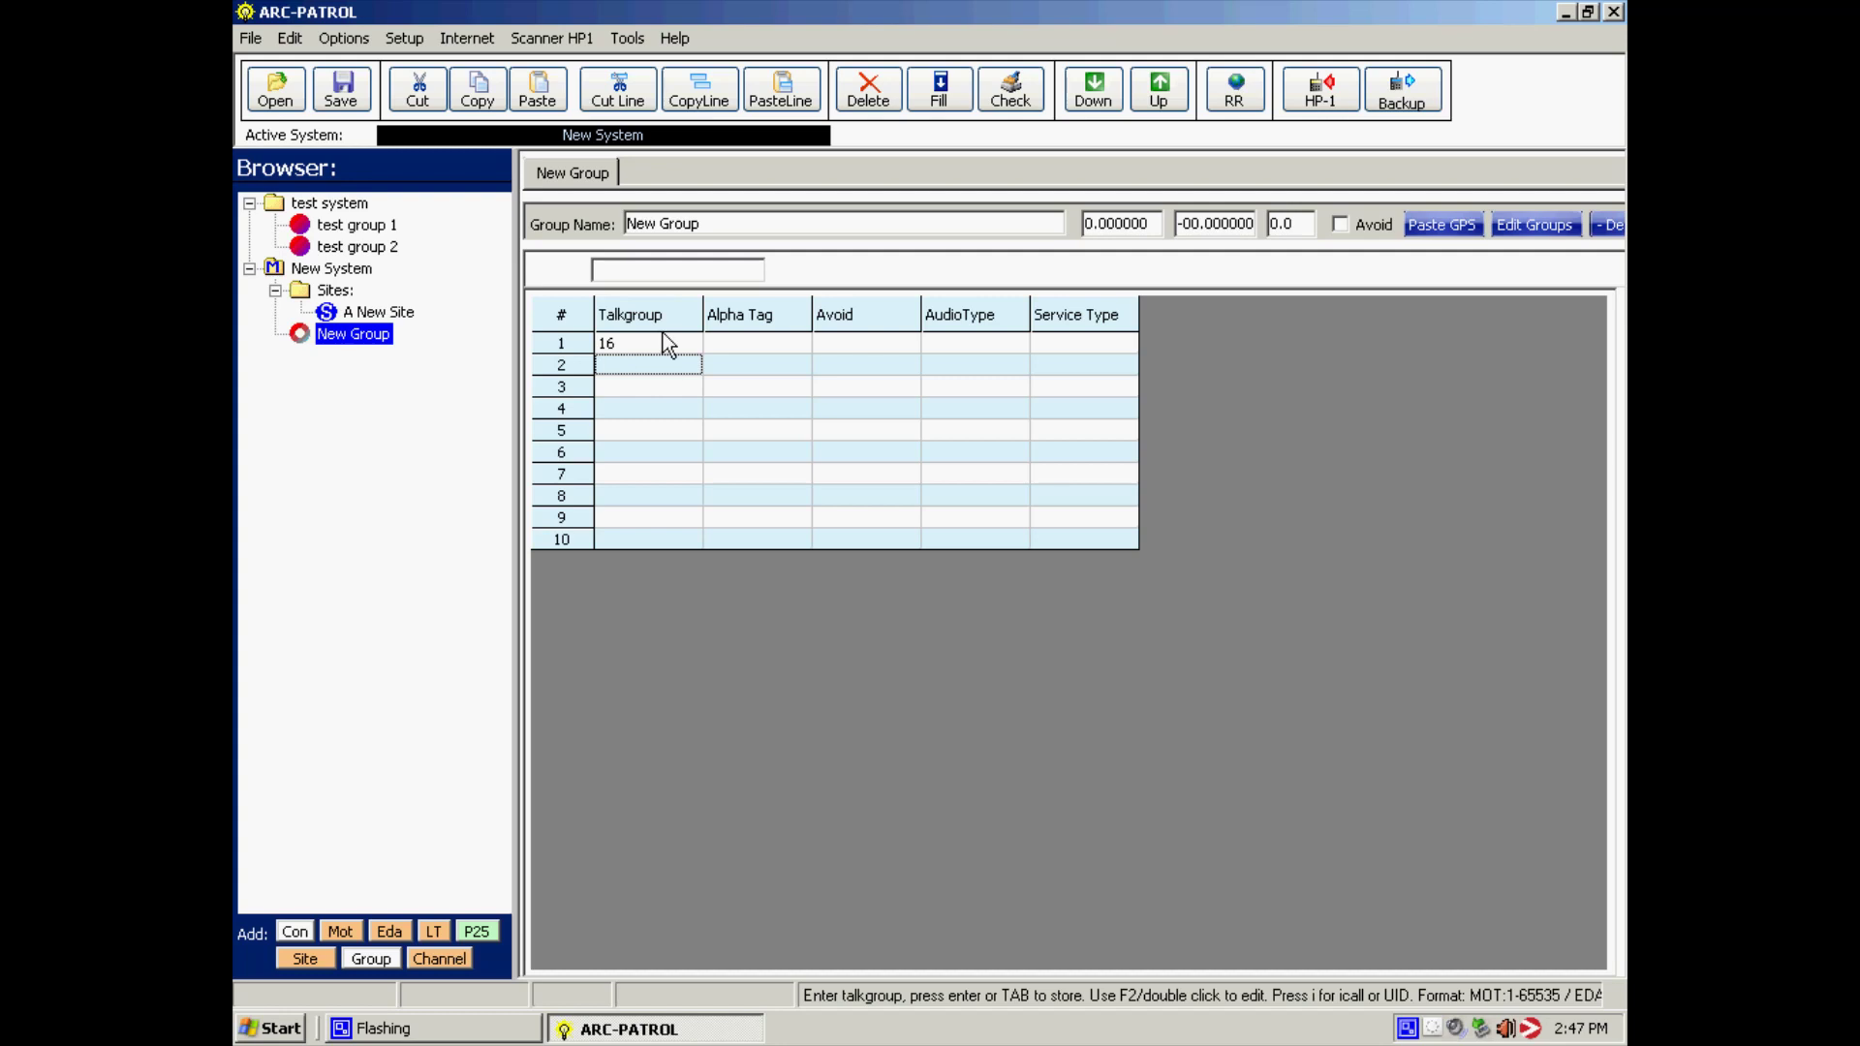
{"action": "left_click", "coordinate": [629, 345]}
Set talkgroup 16's service type to EMS Dispatch and widen the Service Type column.
{"action": "left_click", "coordinate": [1119, 349]}
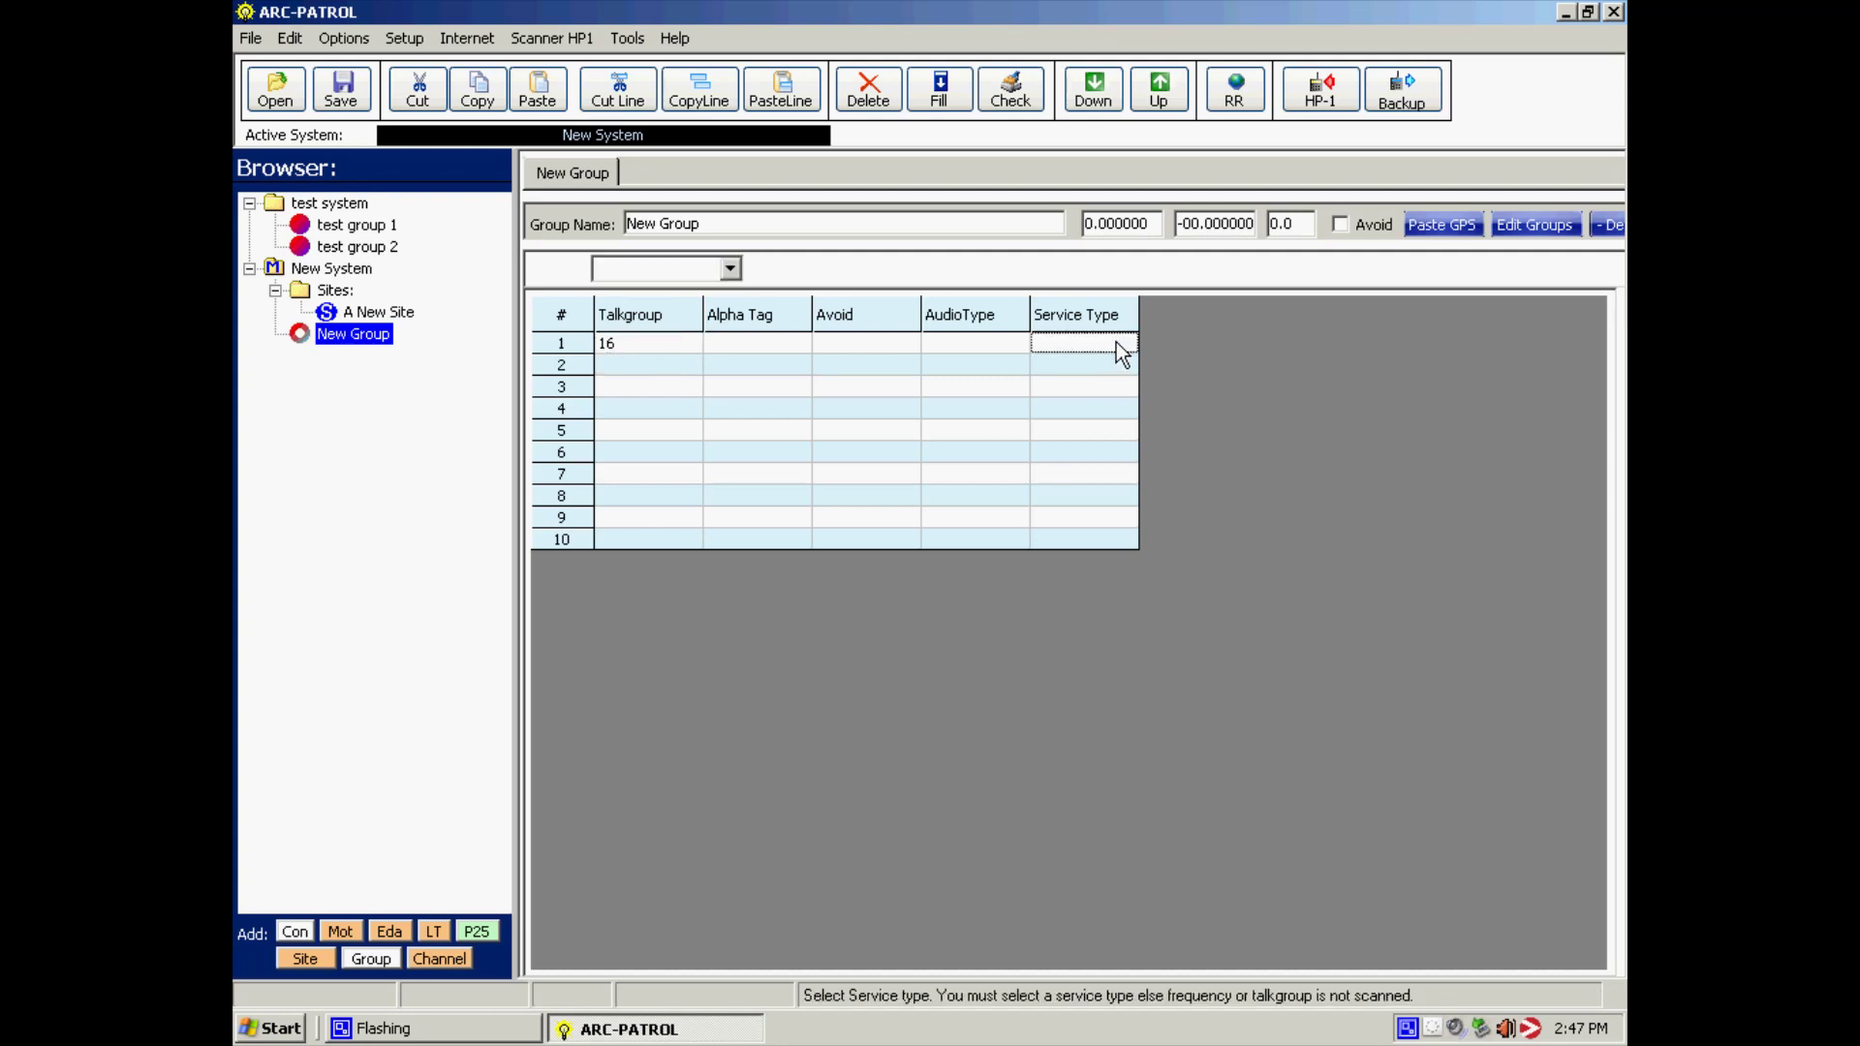
{"action": "left_click", "coordinate": [1113, 341]}
{"action": "left_click", "coordinate": [1124, 348]}
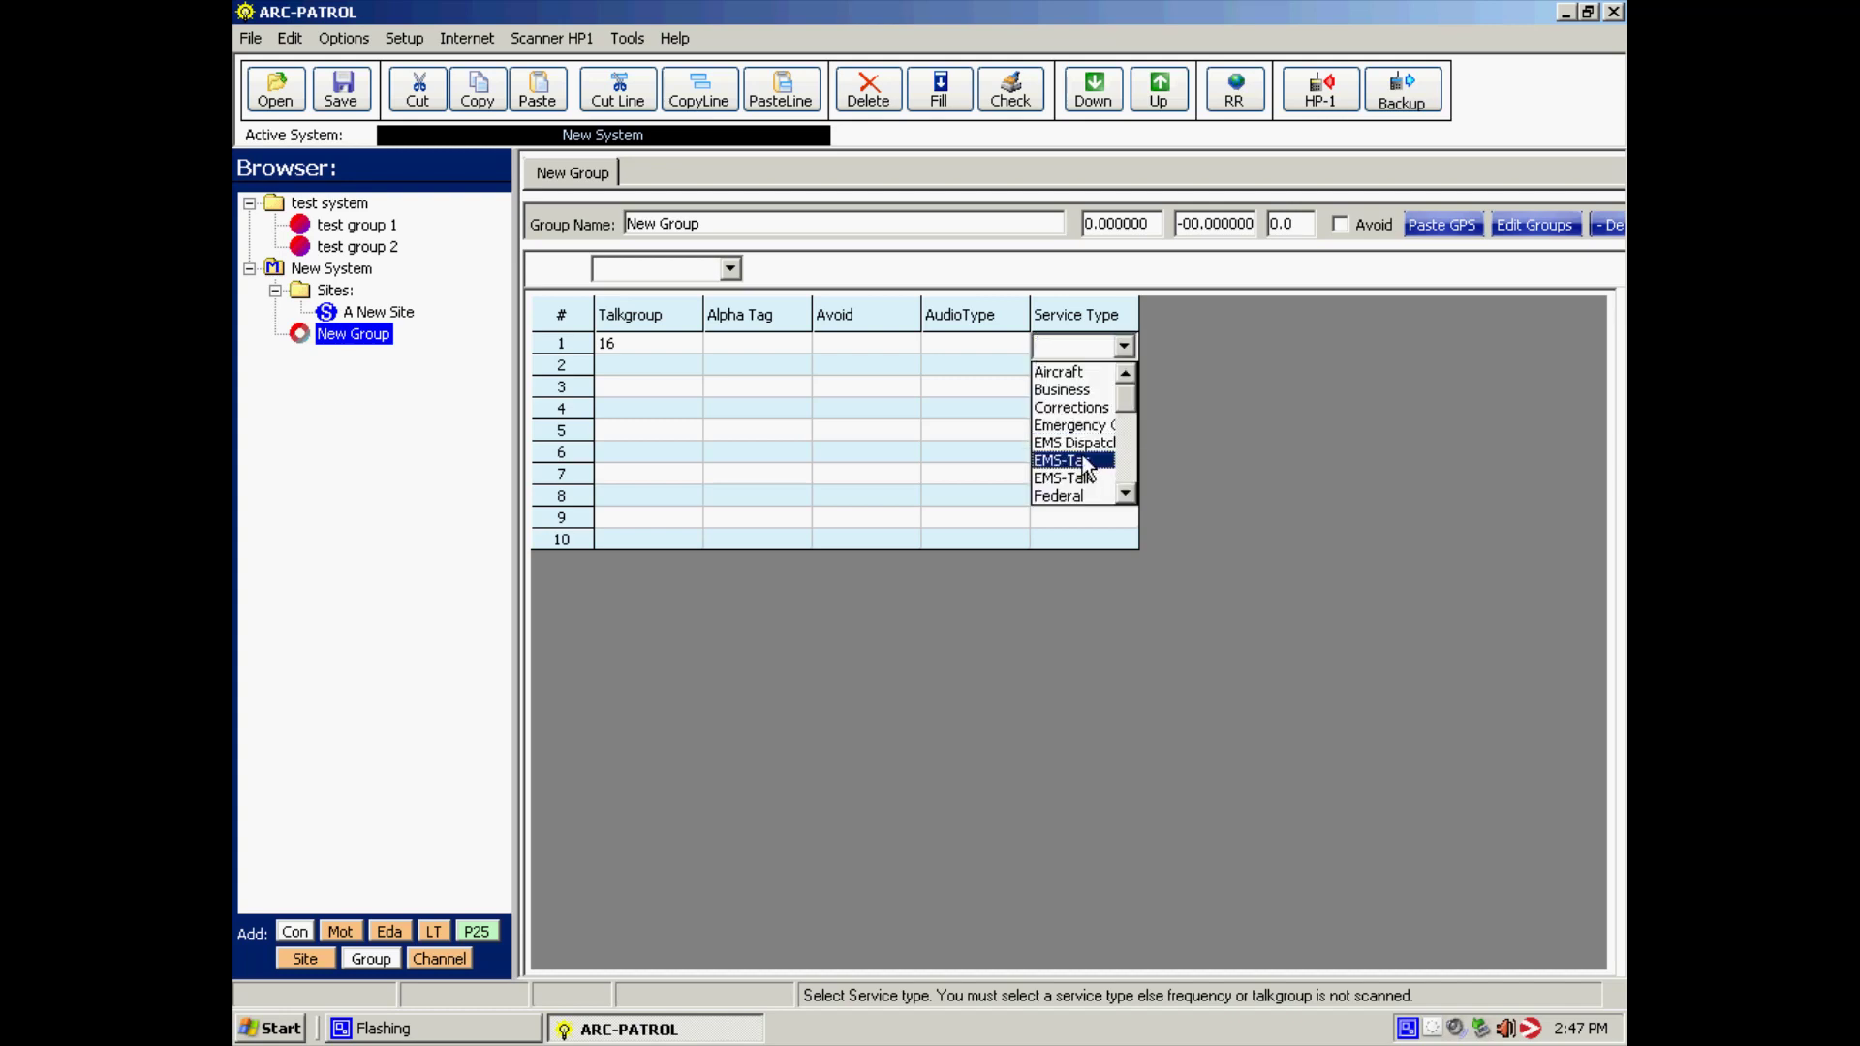
{"action": "left_click", "coordinate": [1075, 442]}
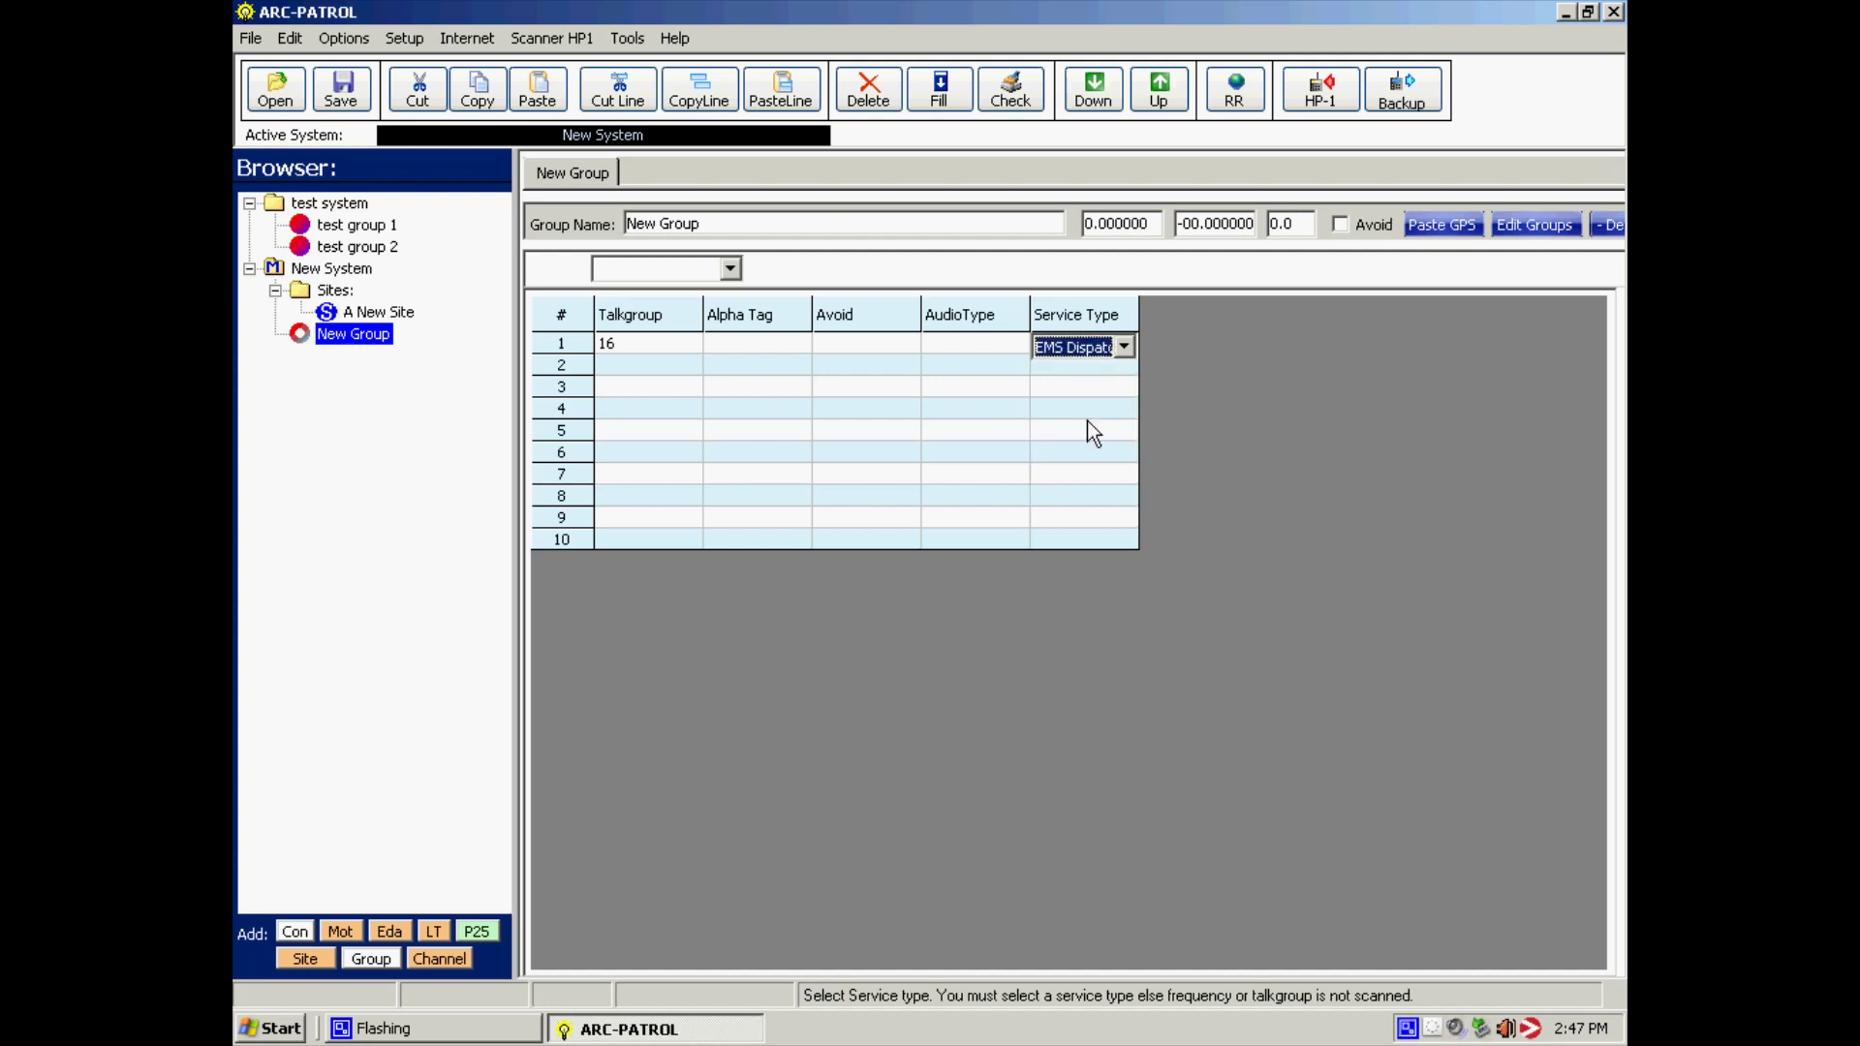
{"action": "double_click", "coordinate": [1139, 306]}
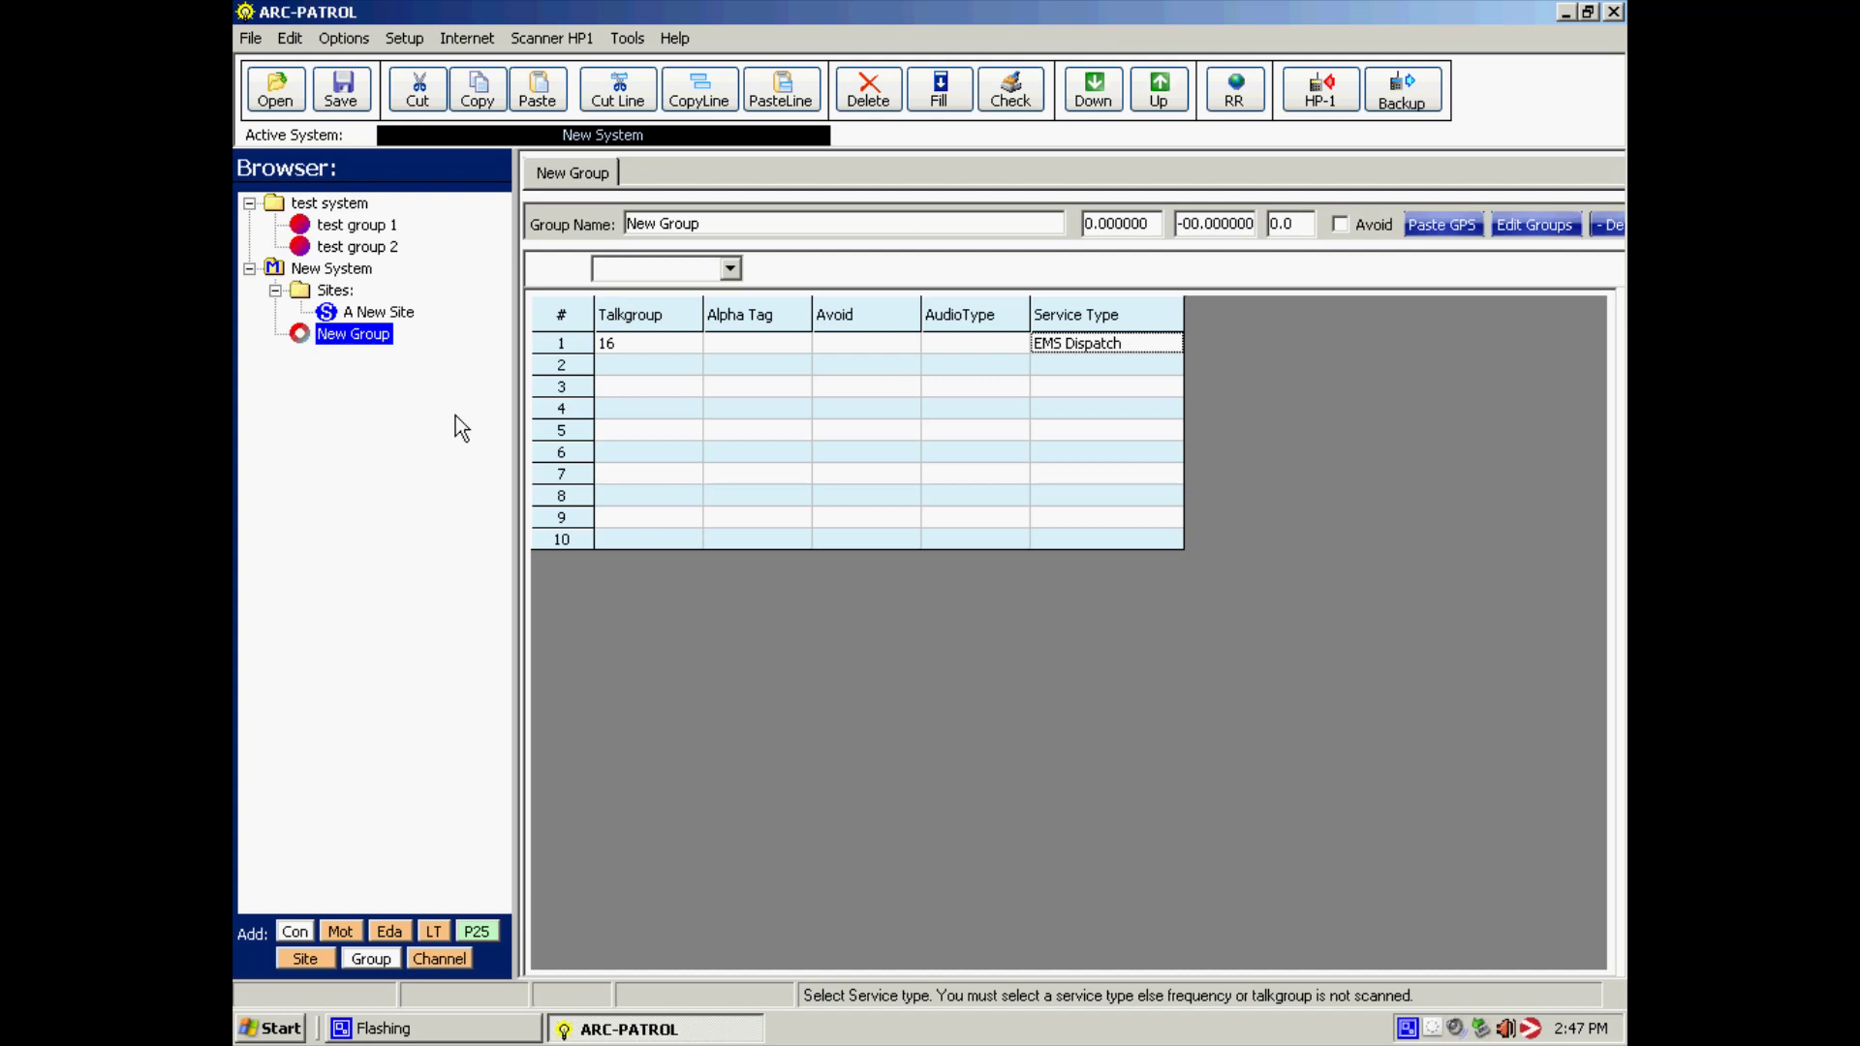
{"action": "left_click", "coordinate": [1243, 106]}
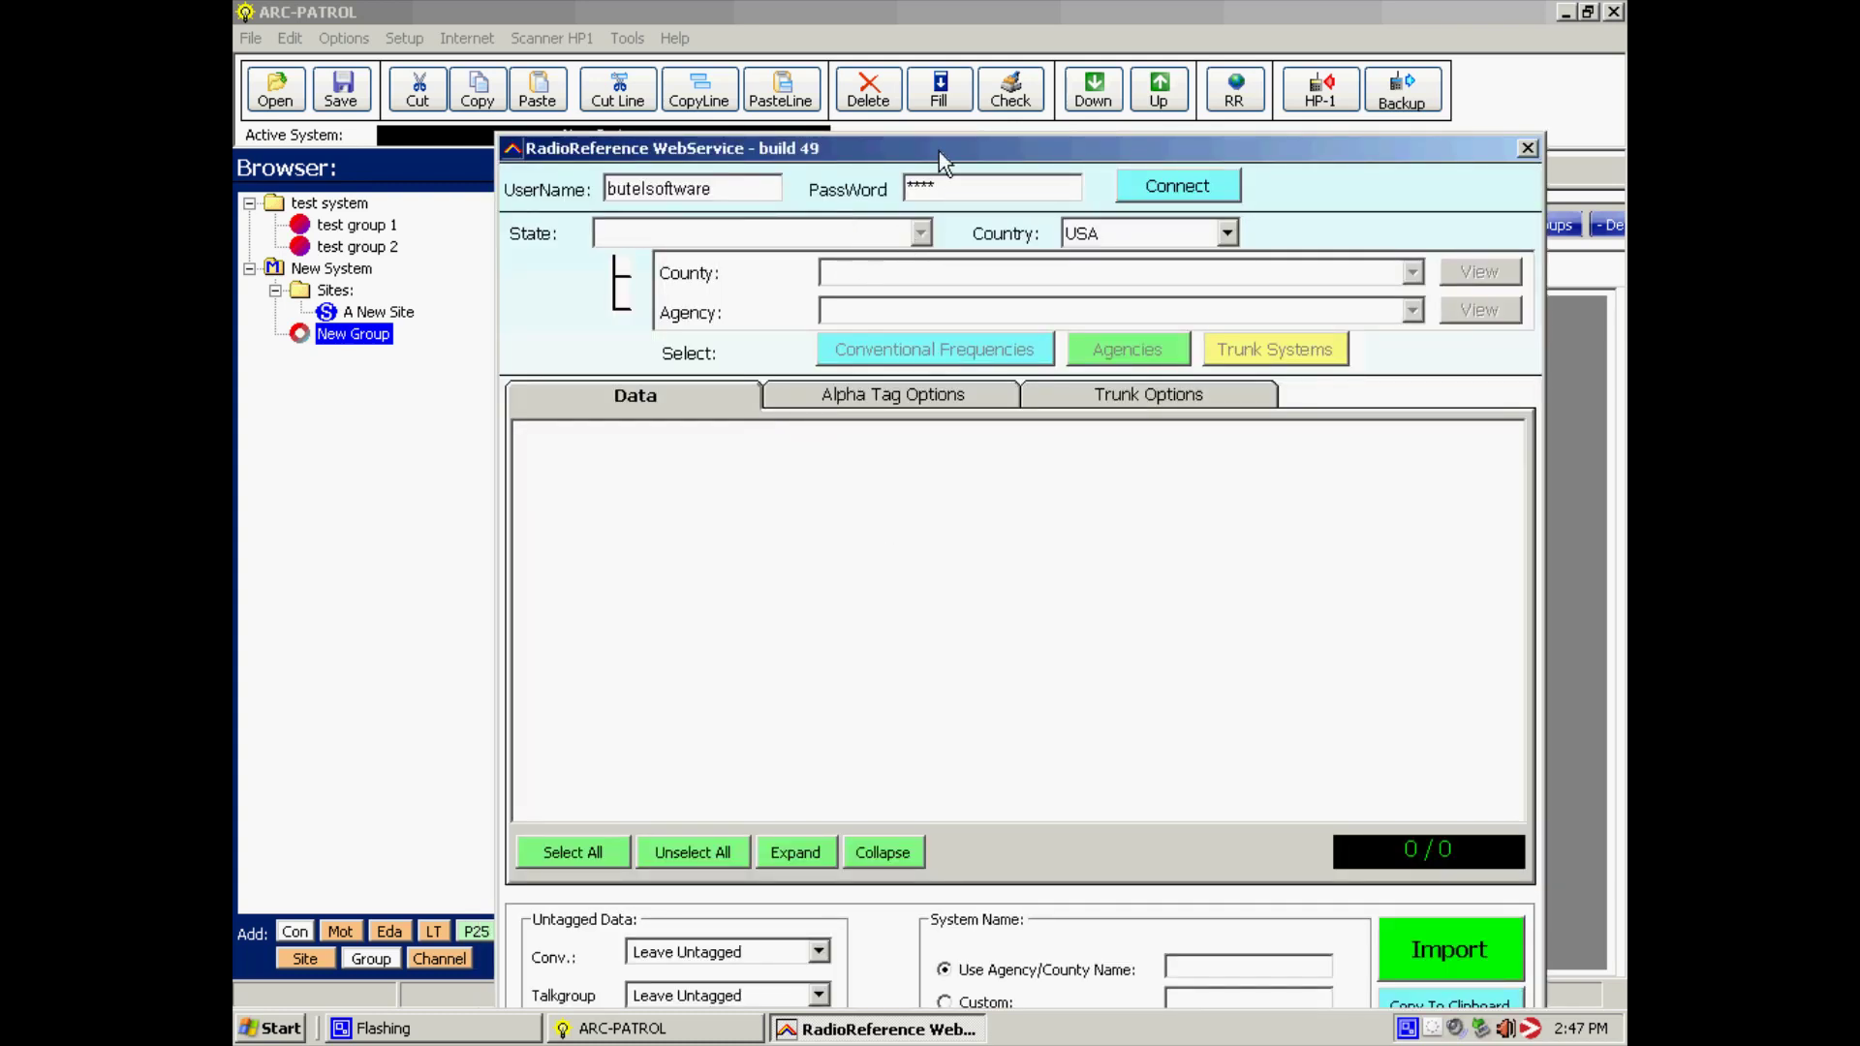
Choose MA / Massachusetts as the state in the RadioReference window.
{"action": "left_click_drag", "start_coordinate": [900, 92], "coordinate": [900, 85]}
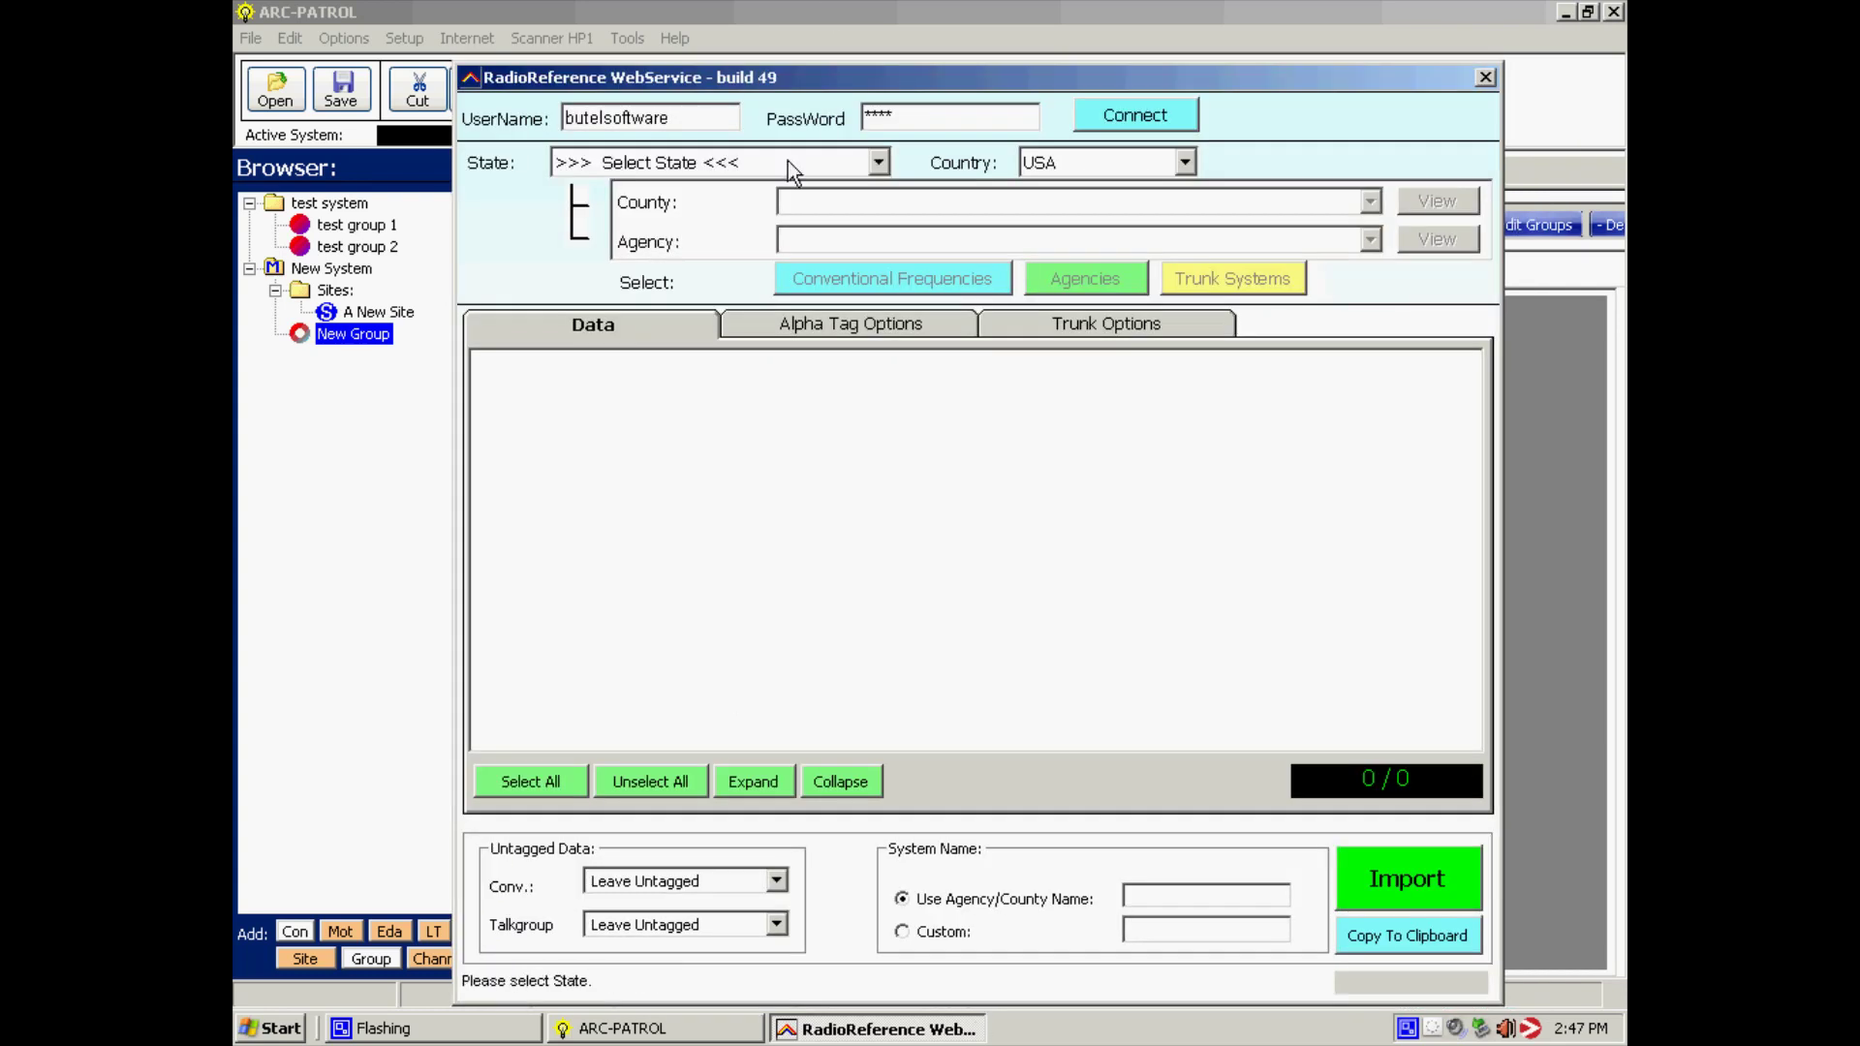
{"action": "left_click", "coordinate": [878, 162]}
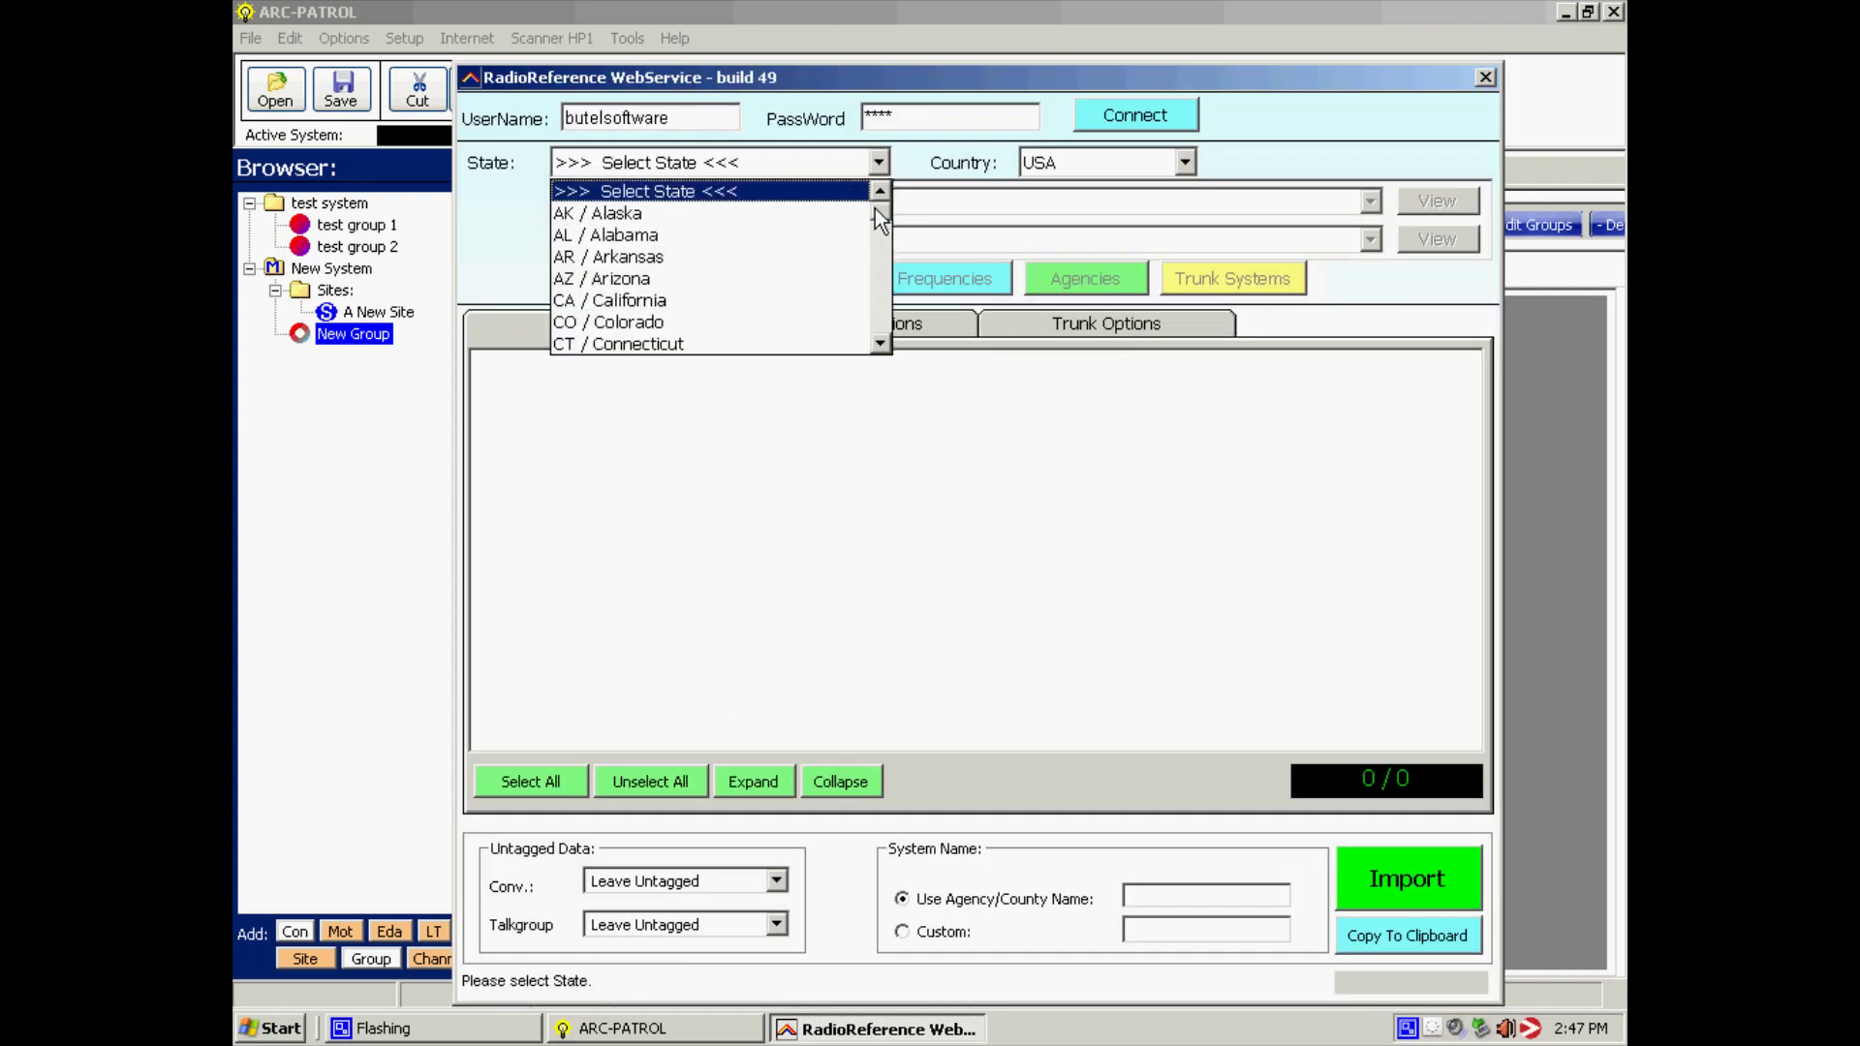
{"action": "left_click_drag", "start_coordinate": [882, 192], "coordinate": [883, 279]}
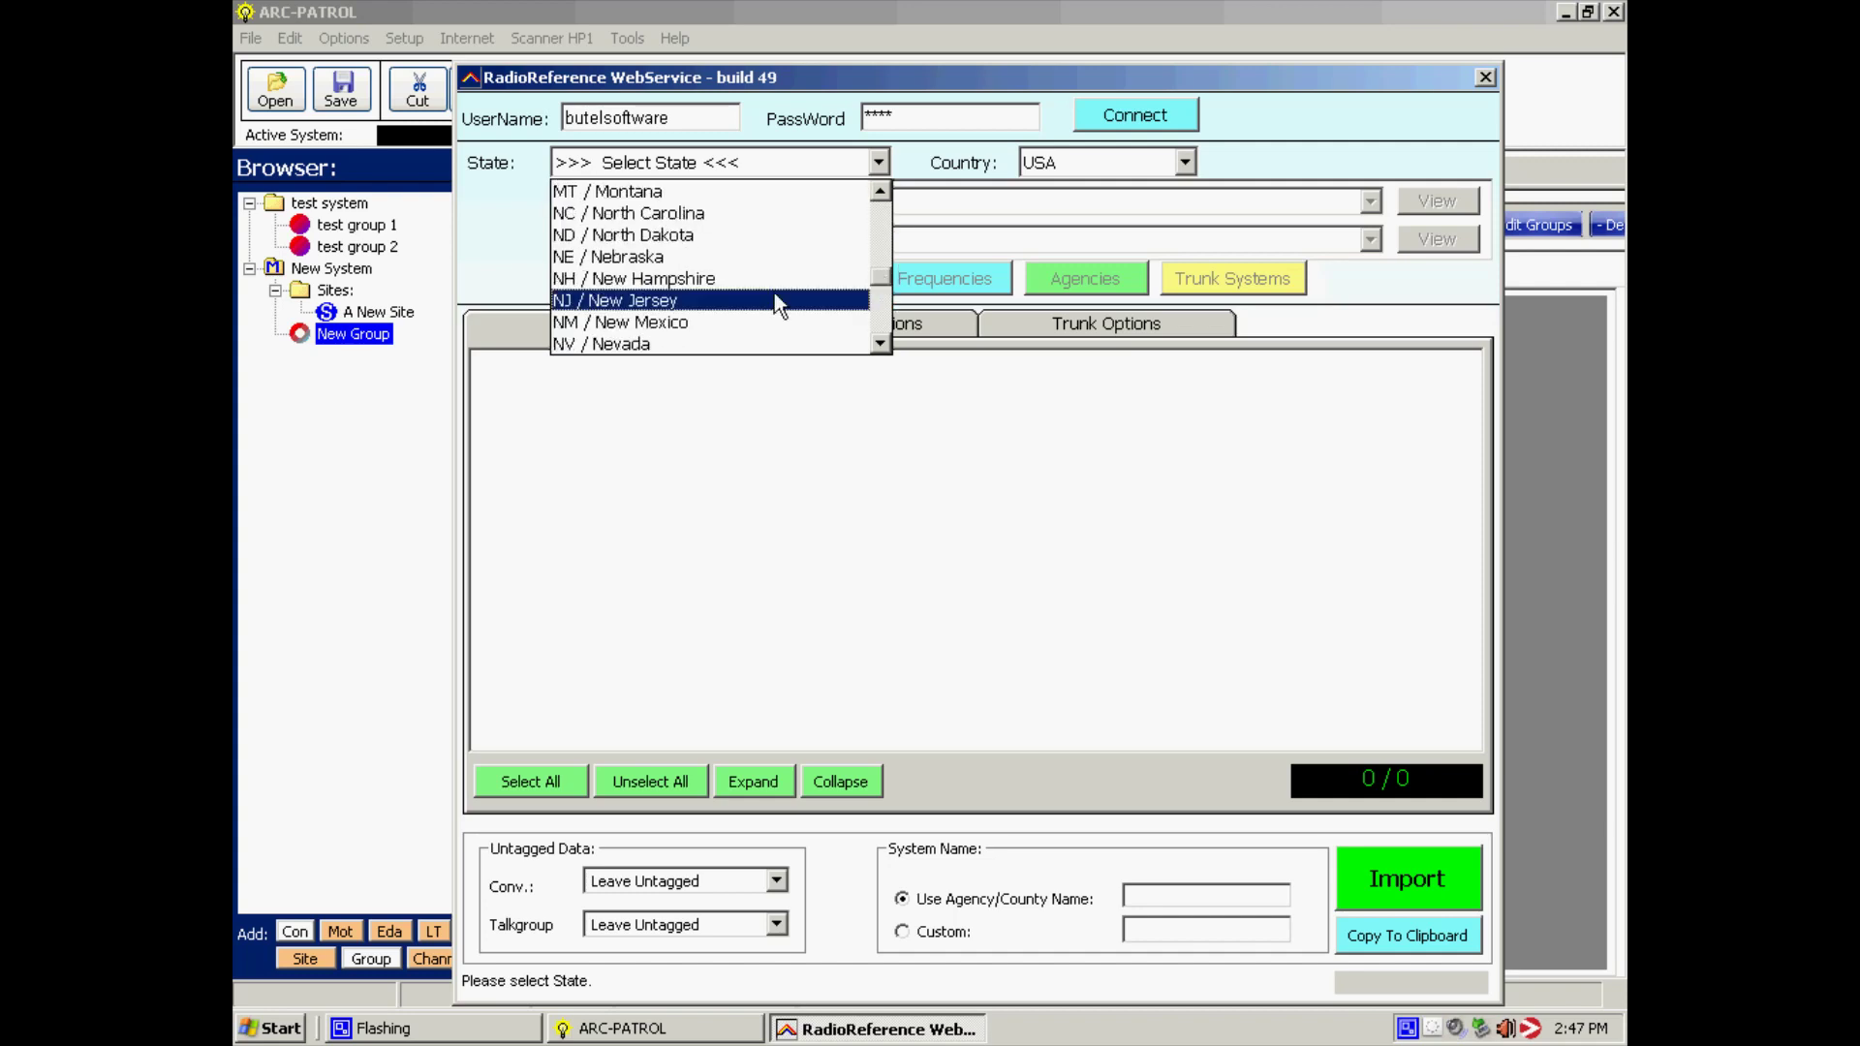
{"action": "scroll", "coordinate": [799, 245], "scroll_direction": "up", "scroll_amount": 1}
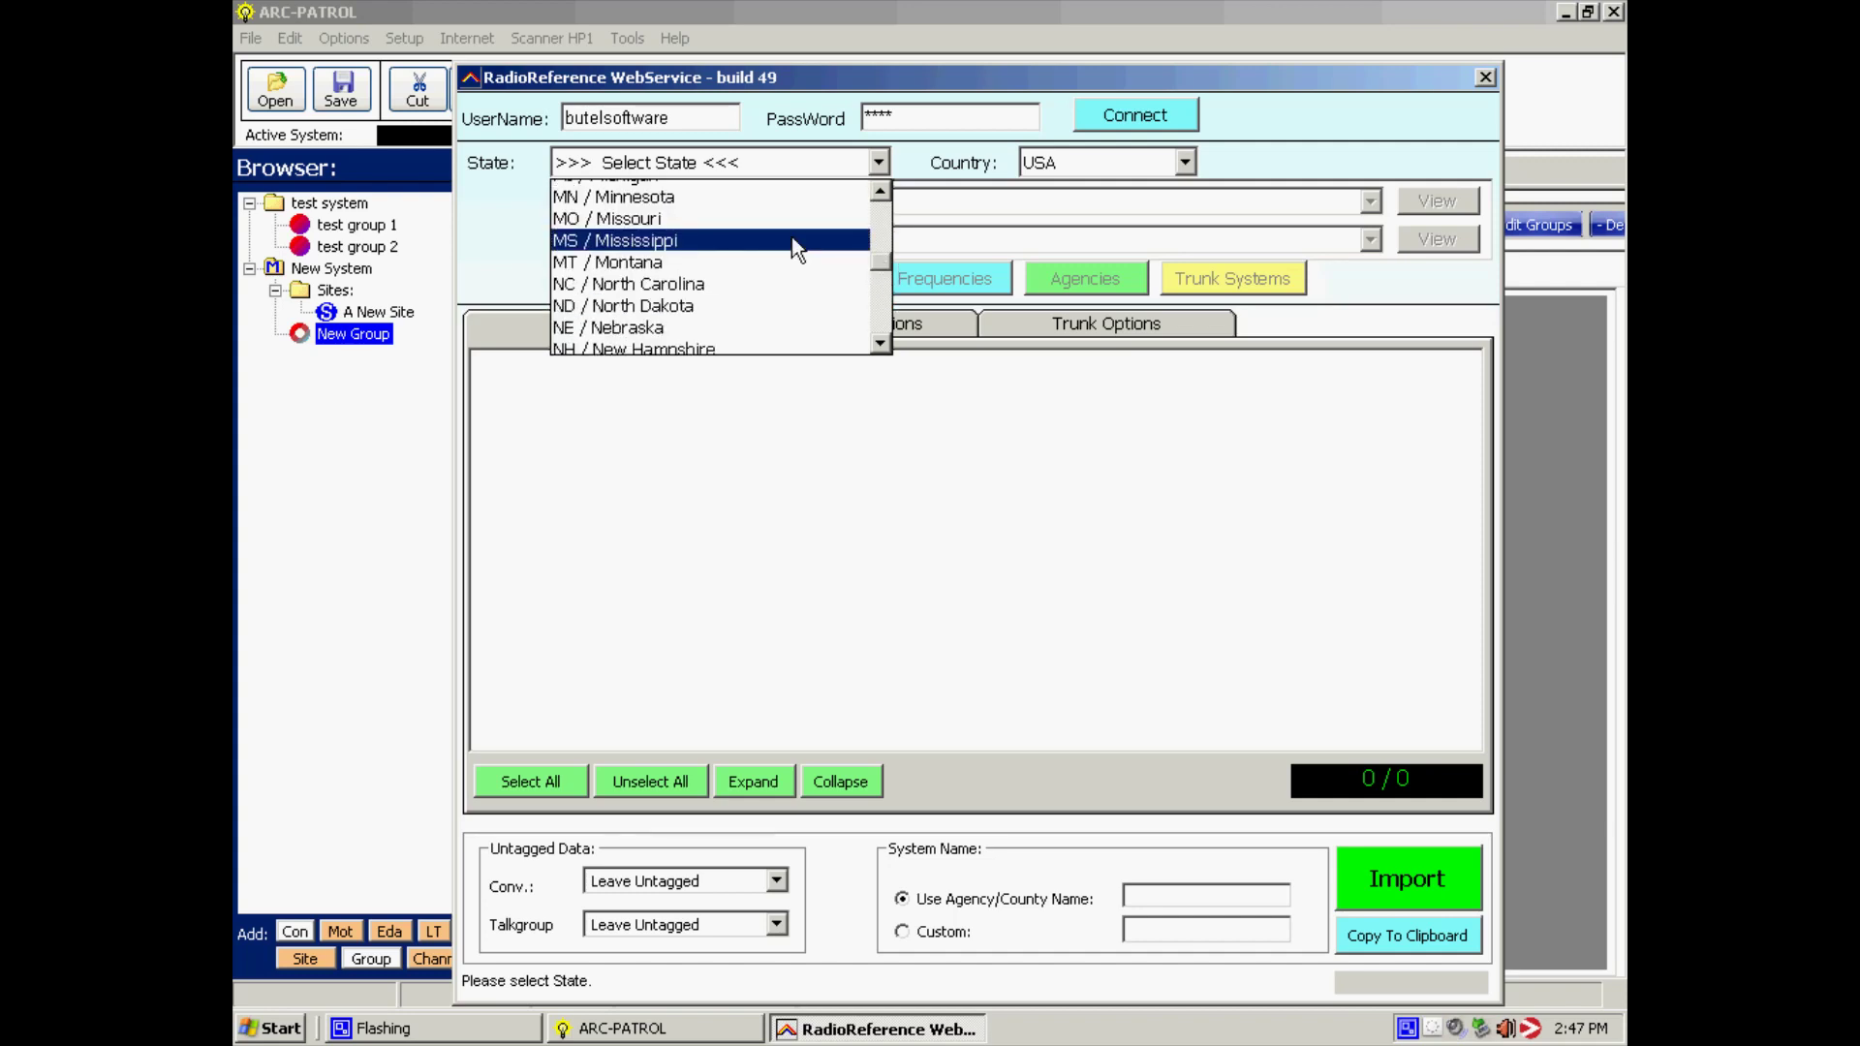
{"action": "scroll", "coordinate": [775, 246], "scroll_direction": "up", "scroll_amount": 2}
{"action": "left_click", "coordinate": [756, 235]}
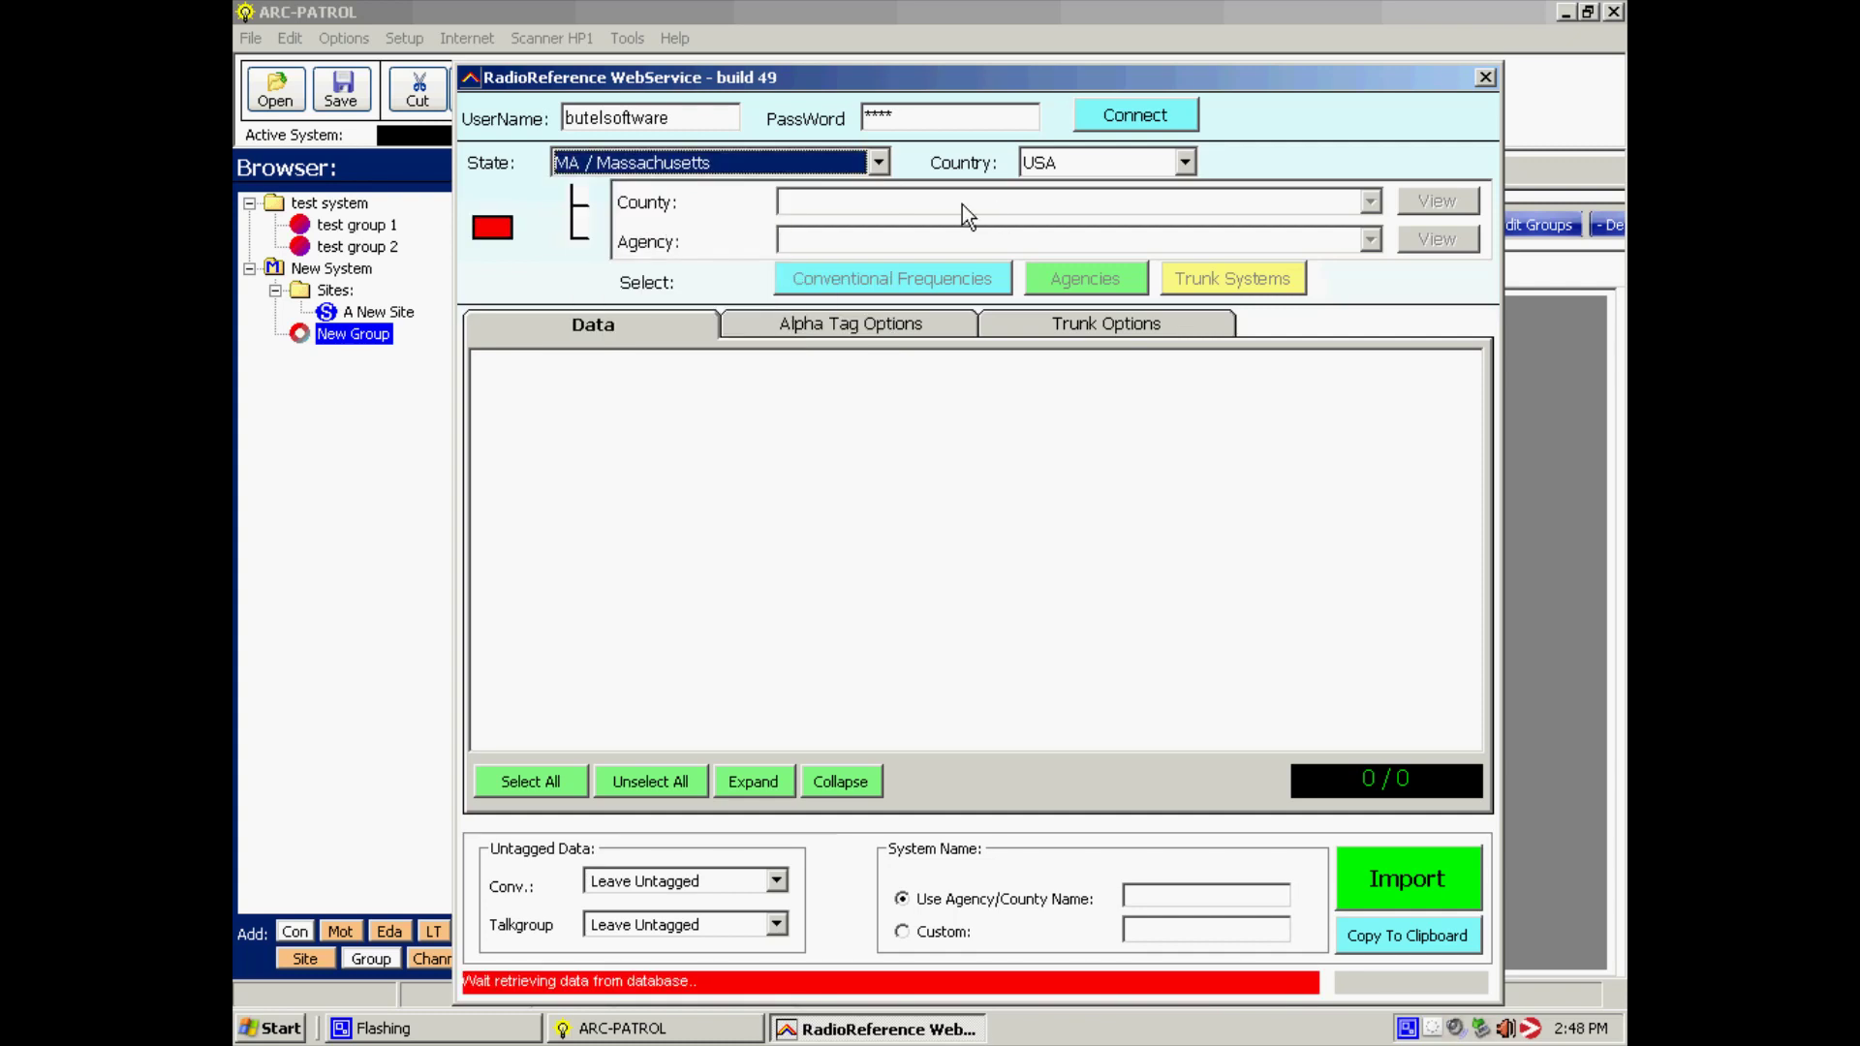
Select Middlesex county and load its conventional frequencies.
{"action": "left_click", "coordinate": [1109, 205]}
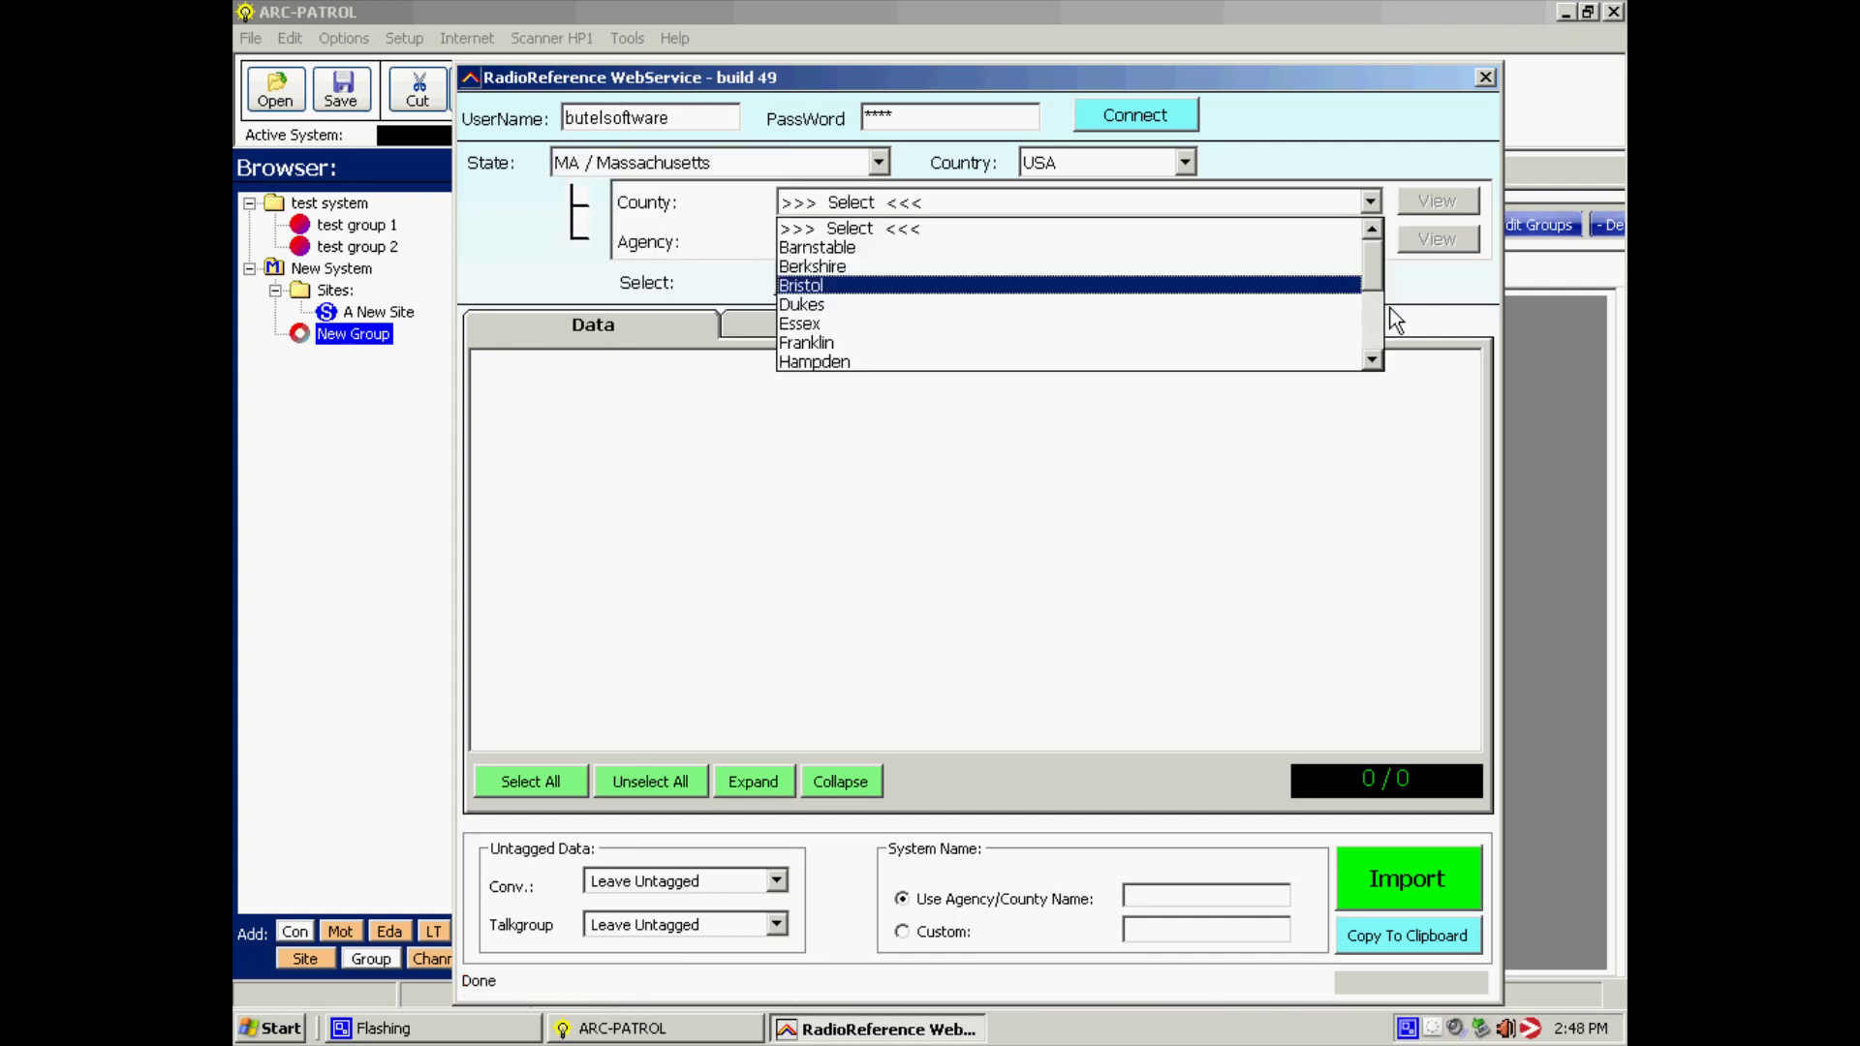
{"action": "left_click", "coordinate": [1375, 330]}
{"action": "left_click", "coordinate": [1106, 265]}
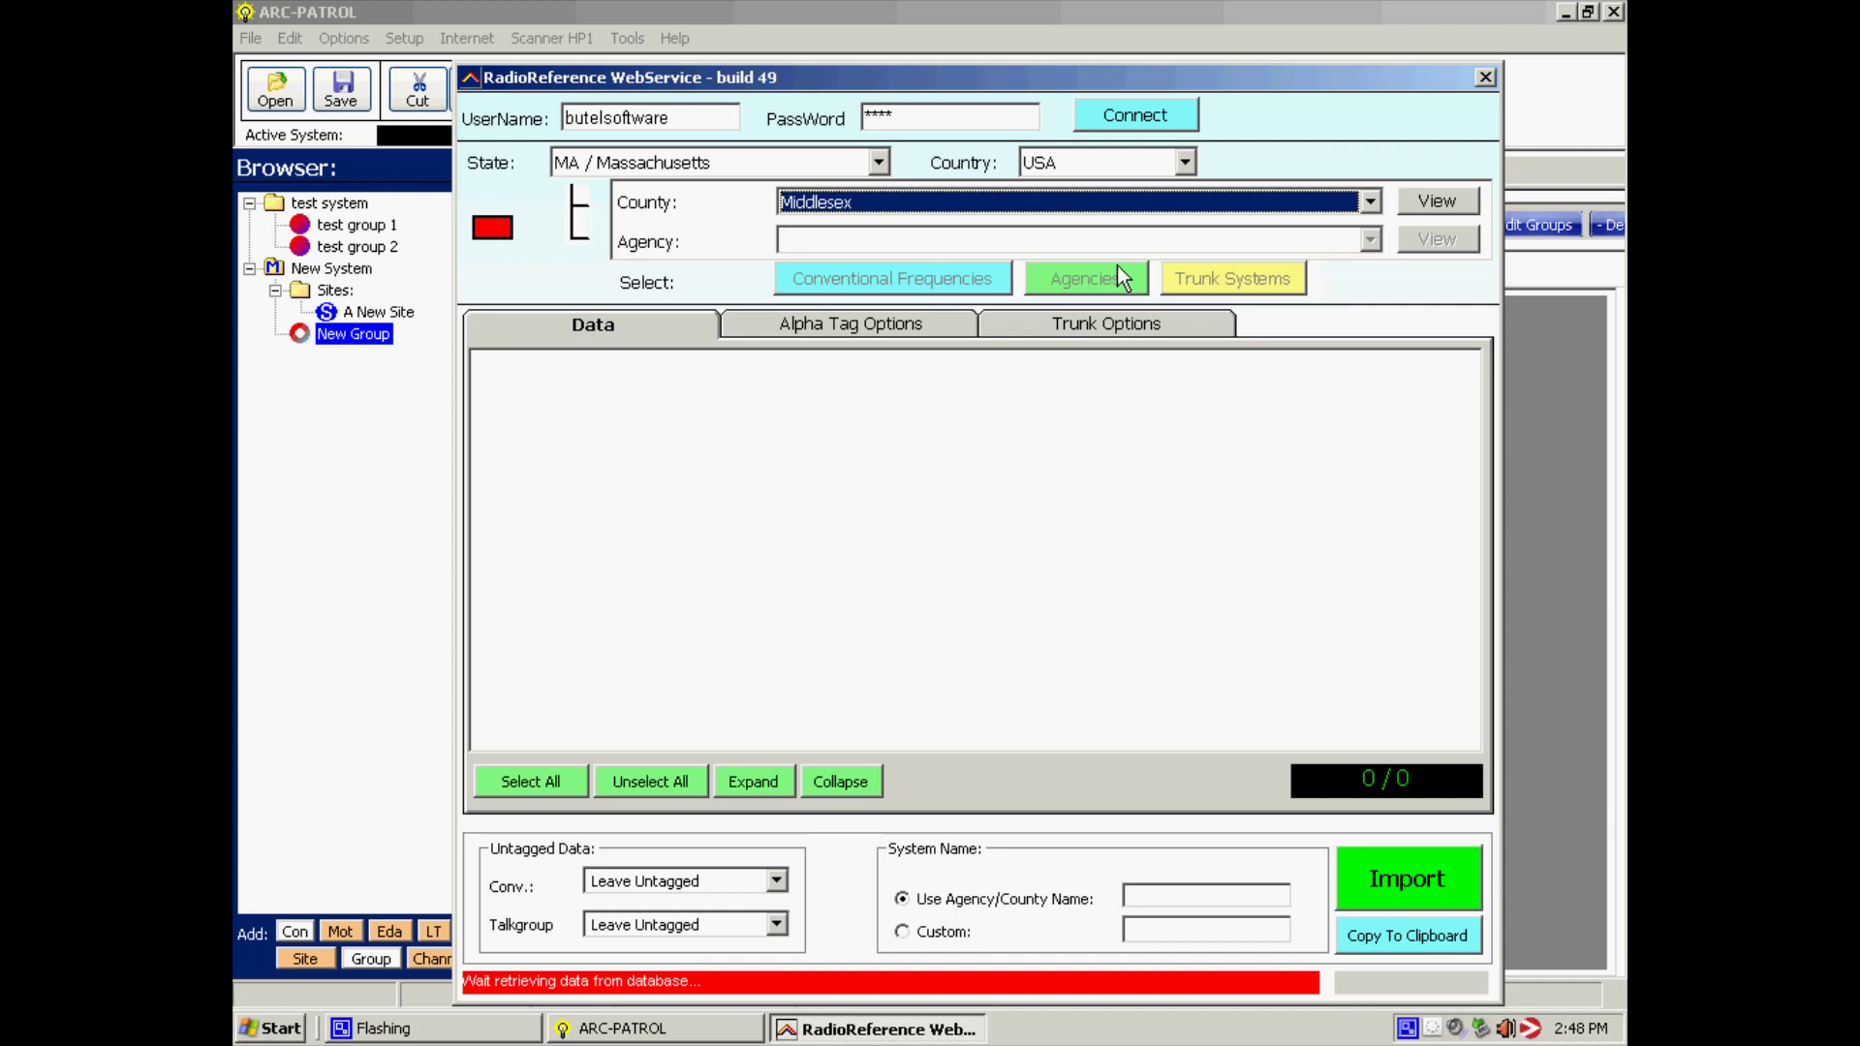
{"action": "left_click", "coordinate": [928, 271]}
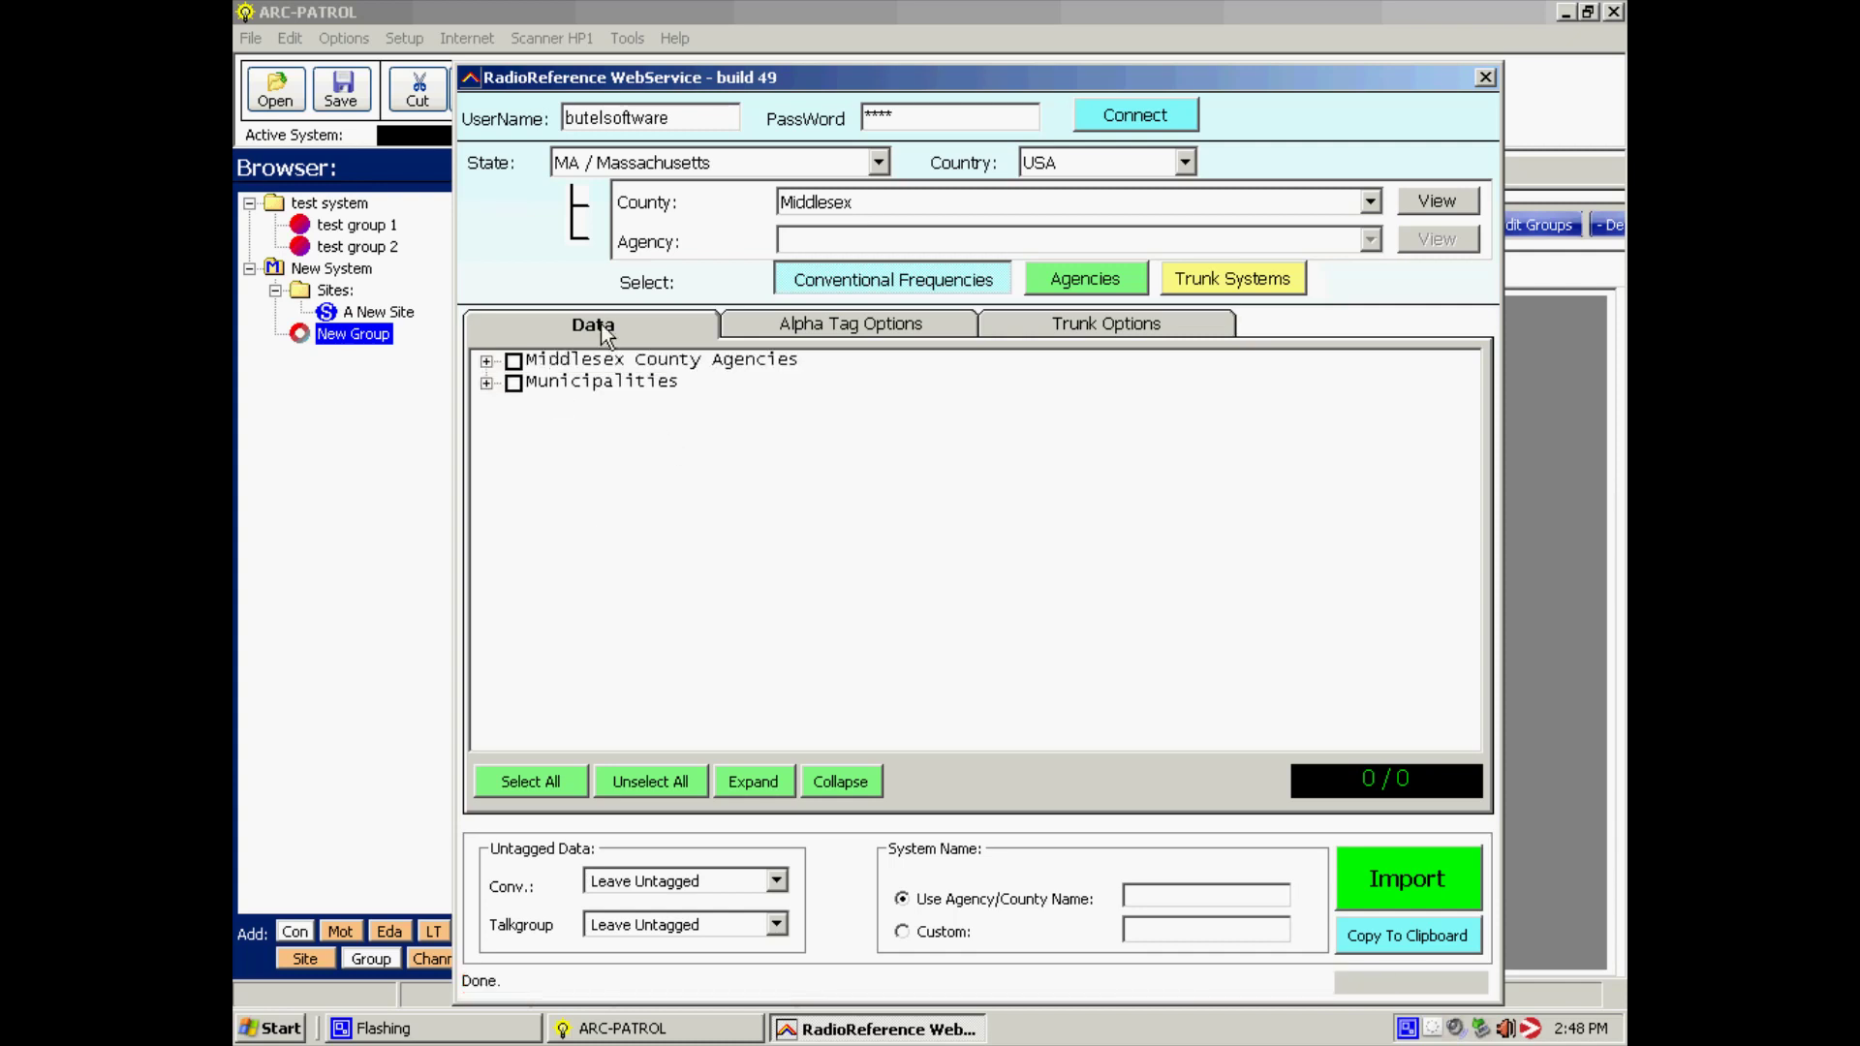
Select all 209 Middlesex County Agencies entries and import them from RadioReference.
{"action": "left_click", "coordinate": [487, 361]}
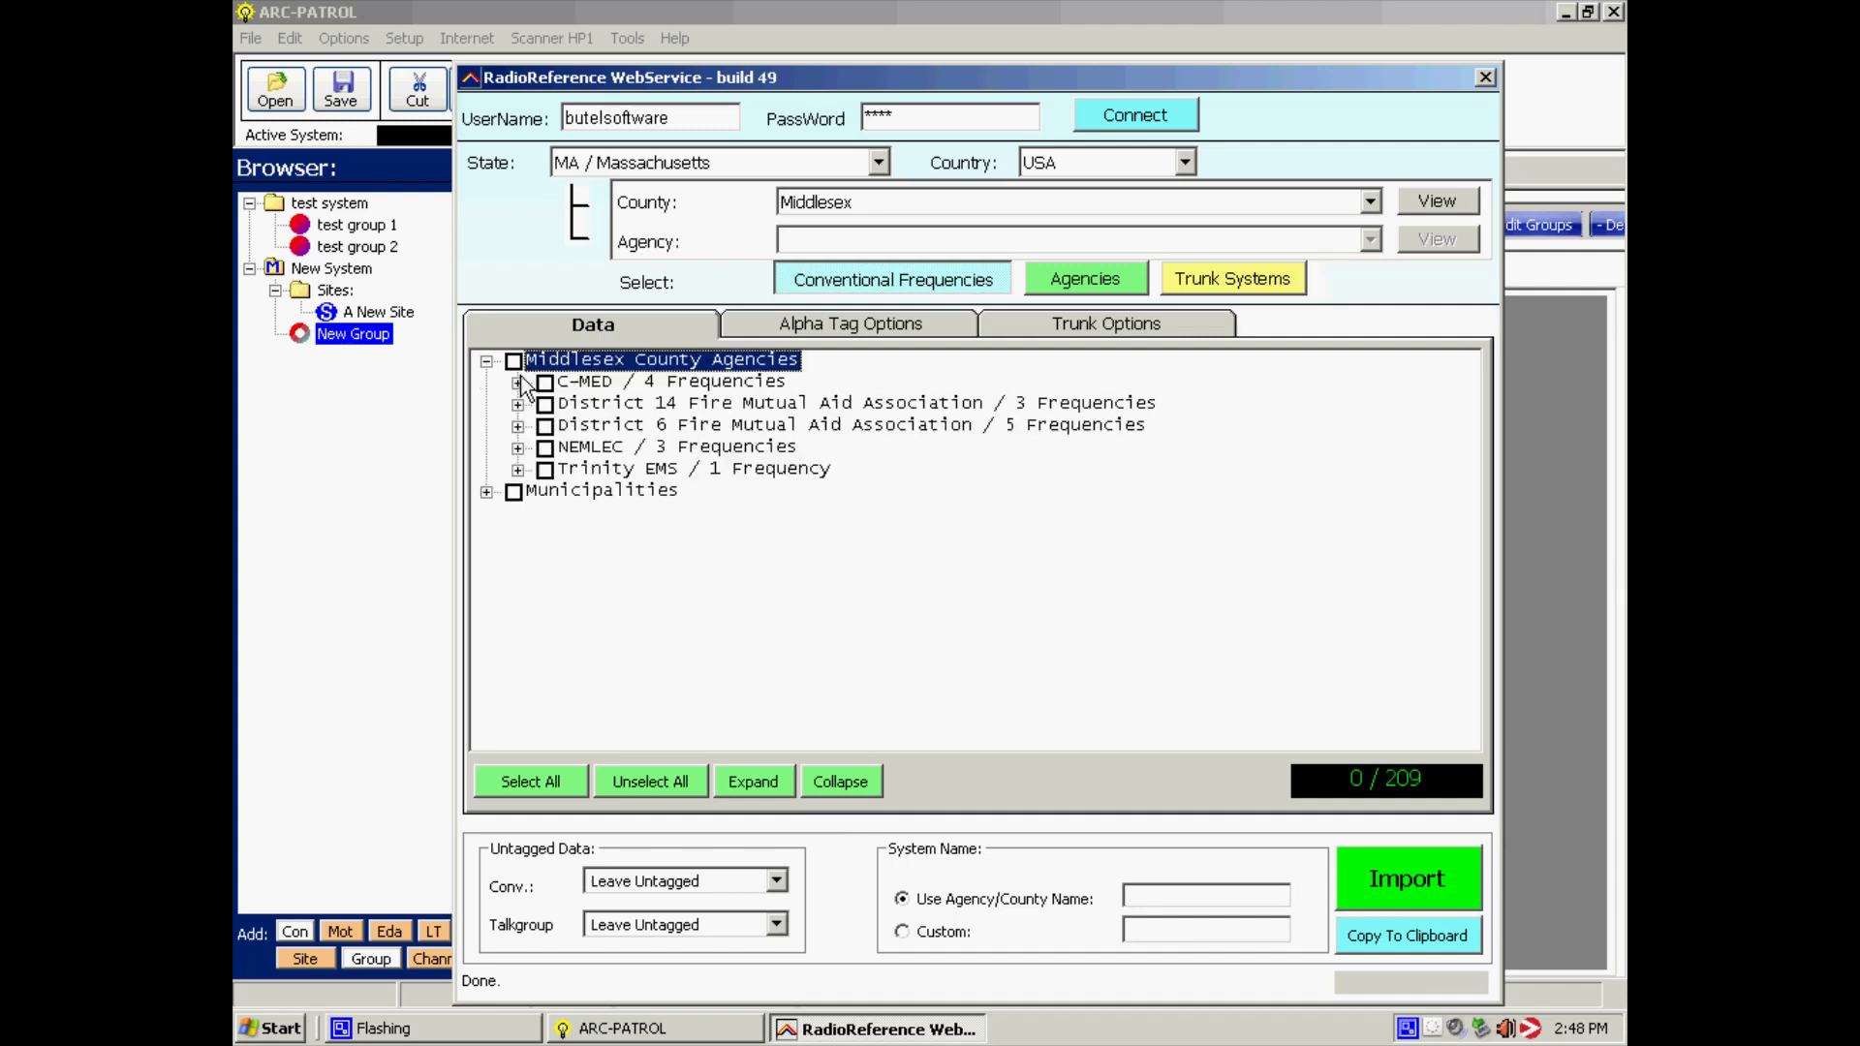
{"action": "left_click", "coordinate": [515, 361]}
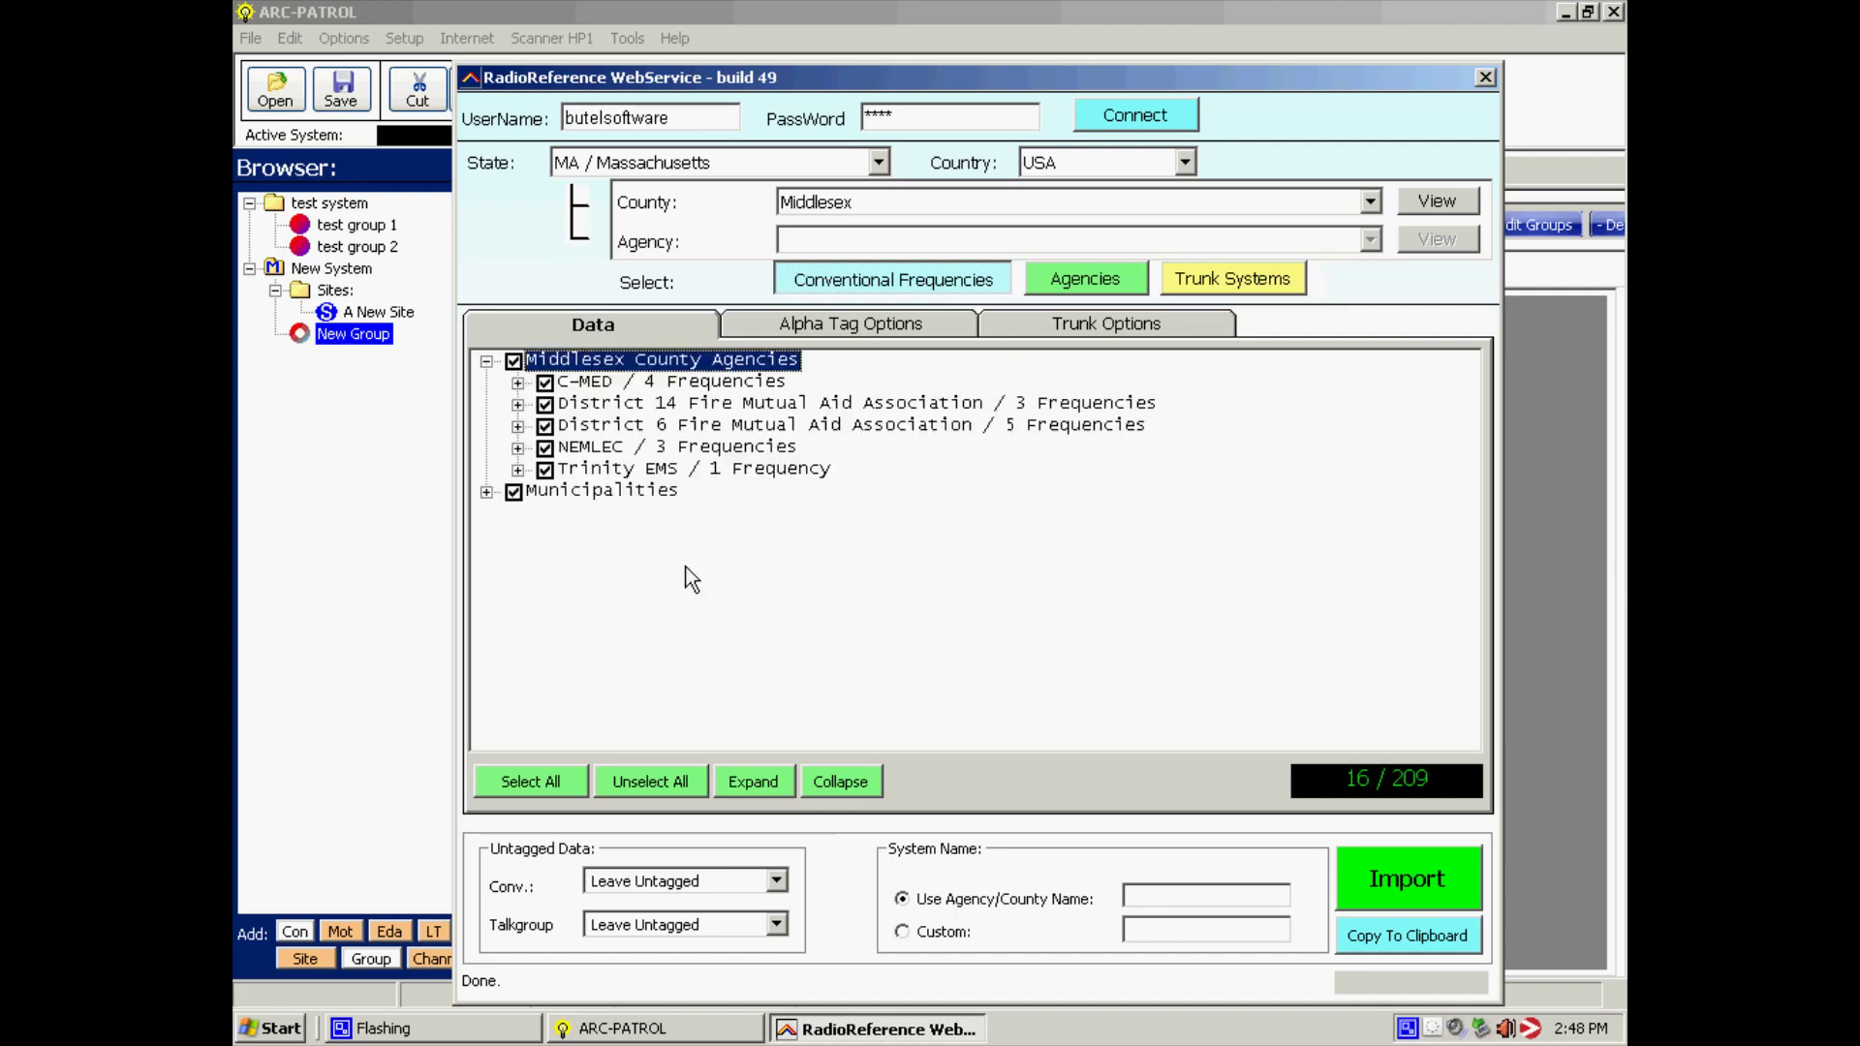
{"action": "left_click", "coordinate": [572, 781]}
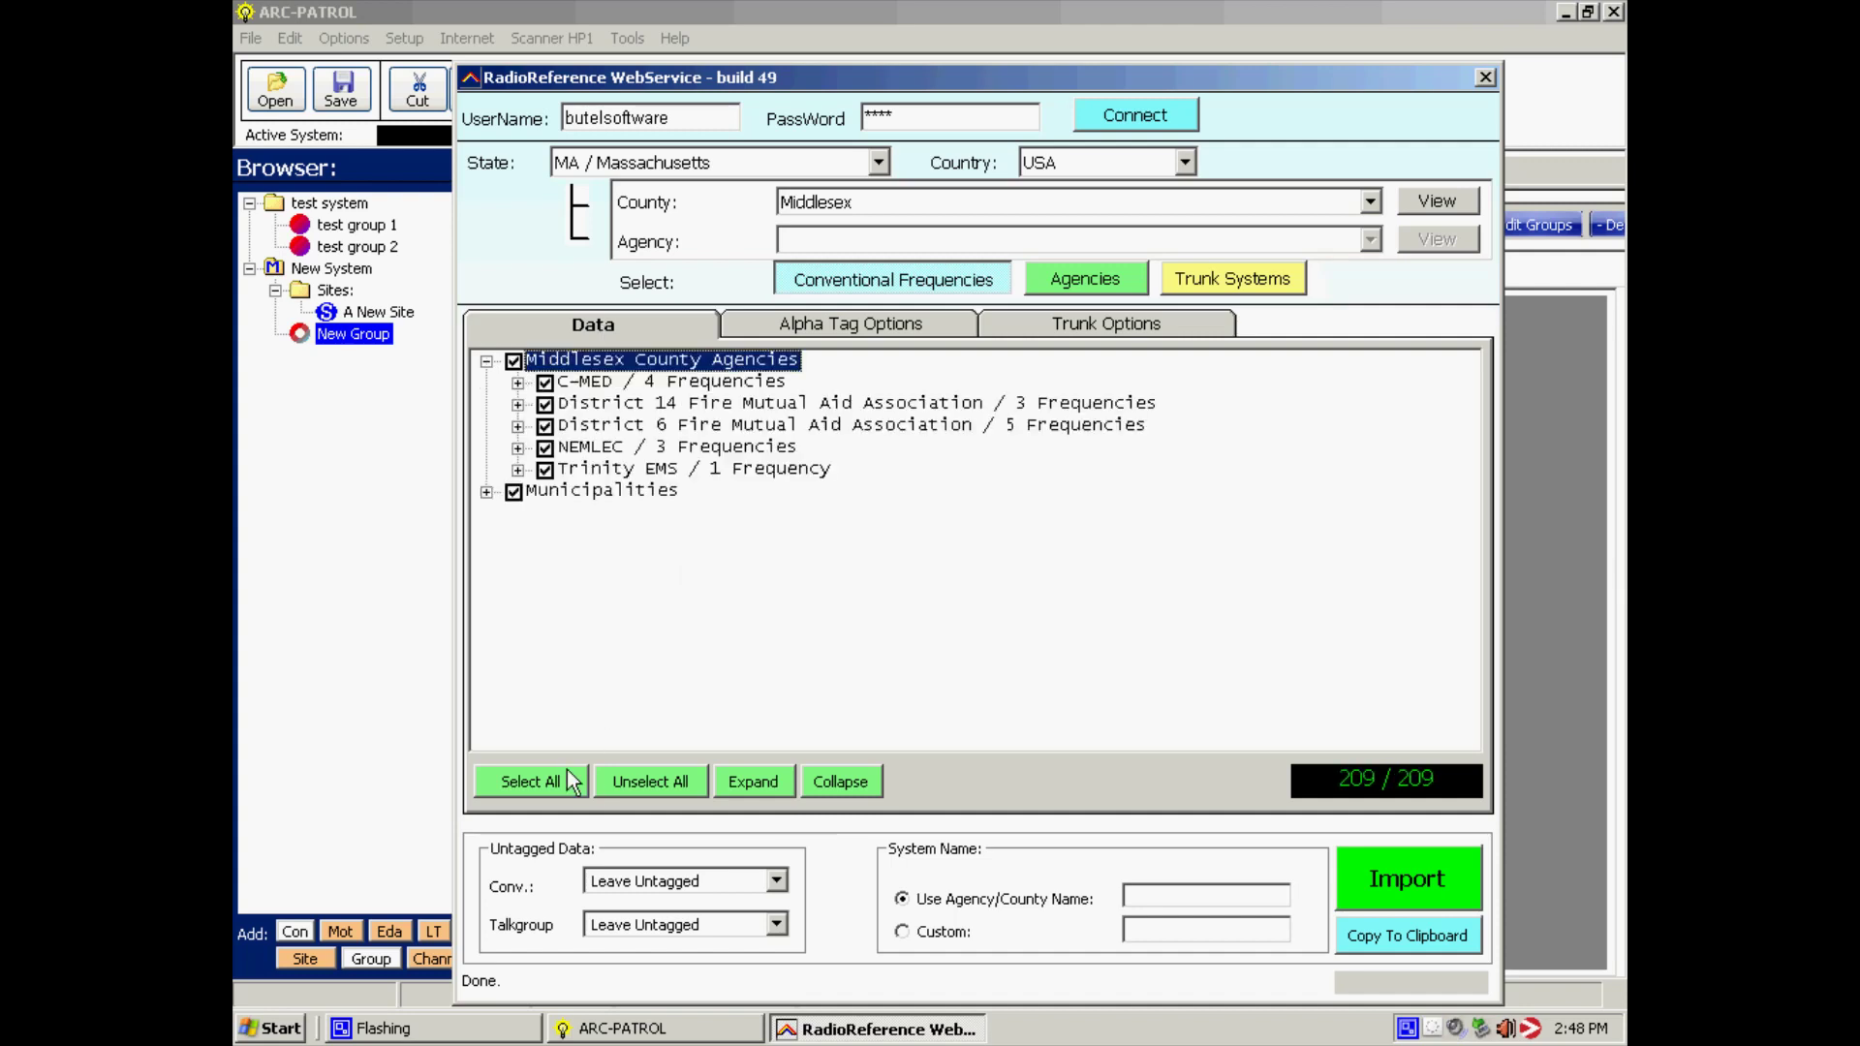
{"action": "left_click", "coordinate": [1412, 884]}
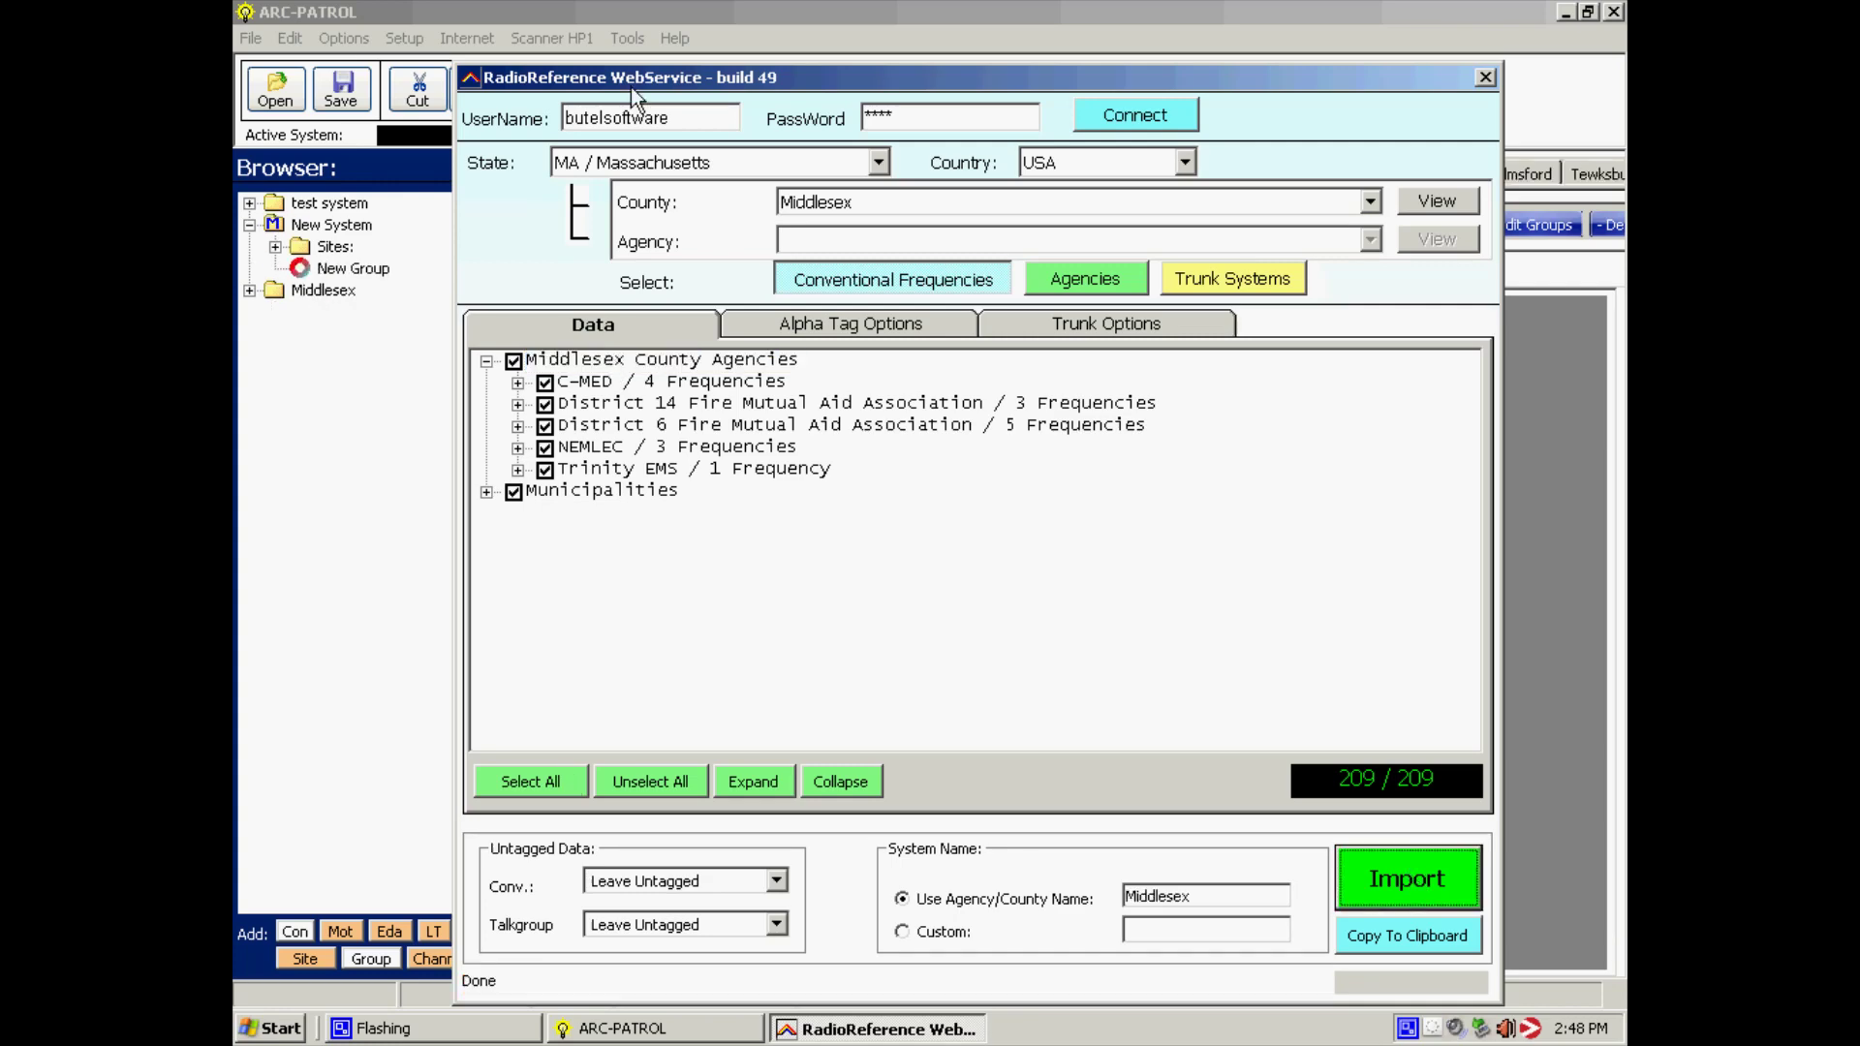
{"action": "left_click_drag", "start_coordinate": [631, 87], "coordinate": [1164, 208]}
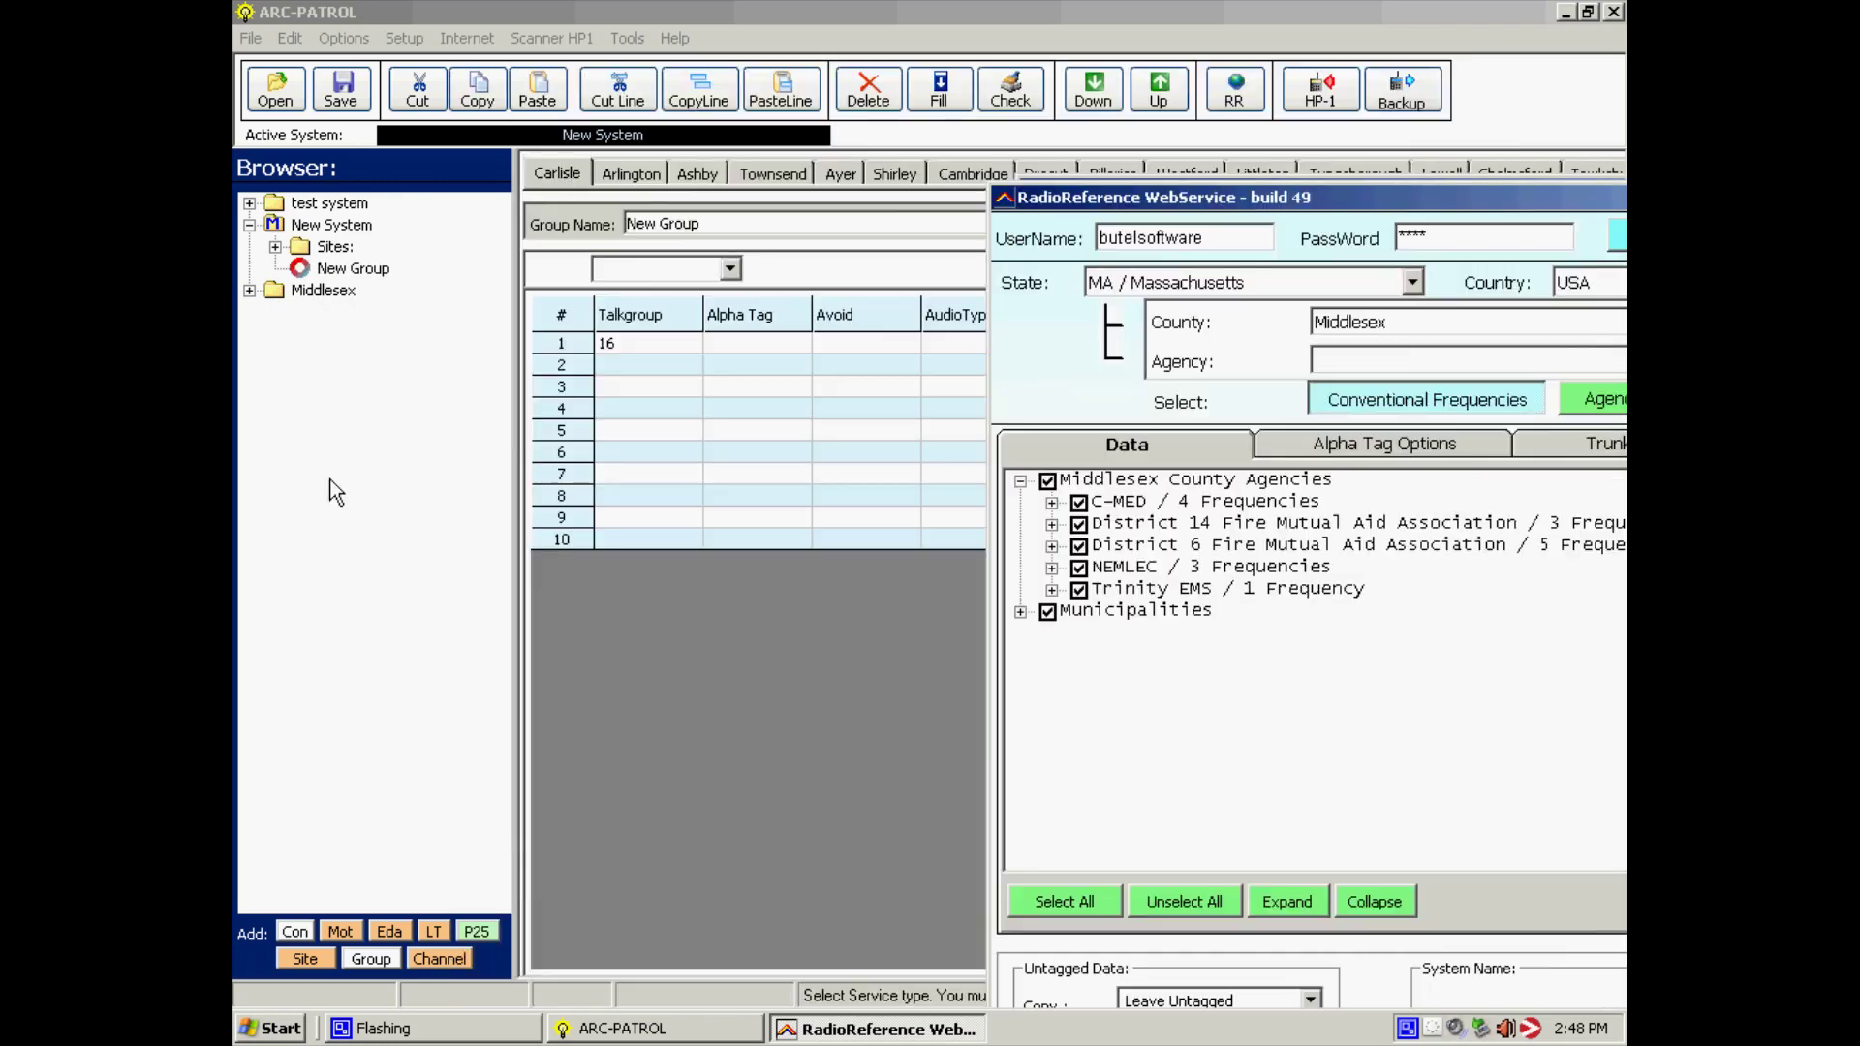
Browse Middlesex's Carlisle, Arlington, Shirley, Dracut, Billerica and Tyngsborough groups, ending on Tyngsborough's three channels.
{"action": "left_click", "coordinate": [249, 290]}
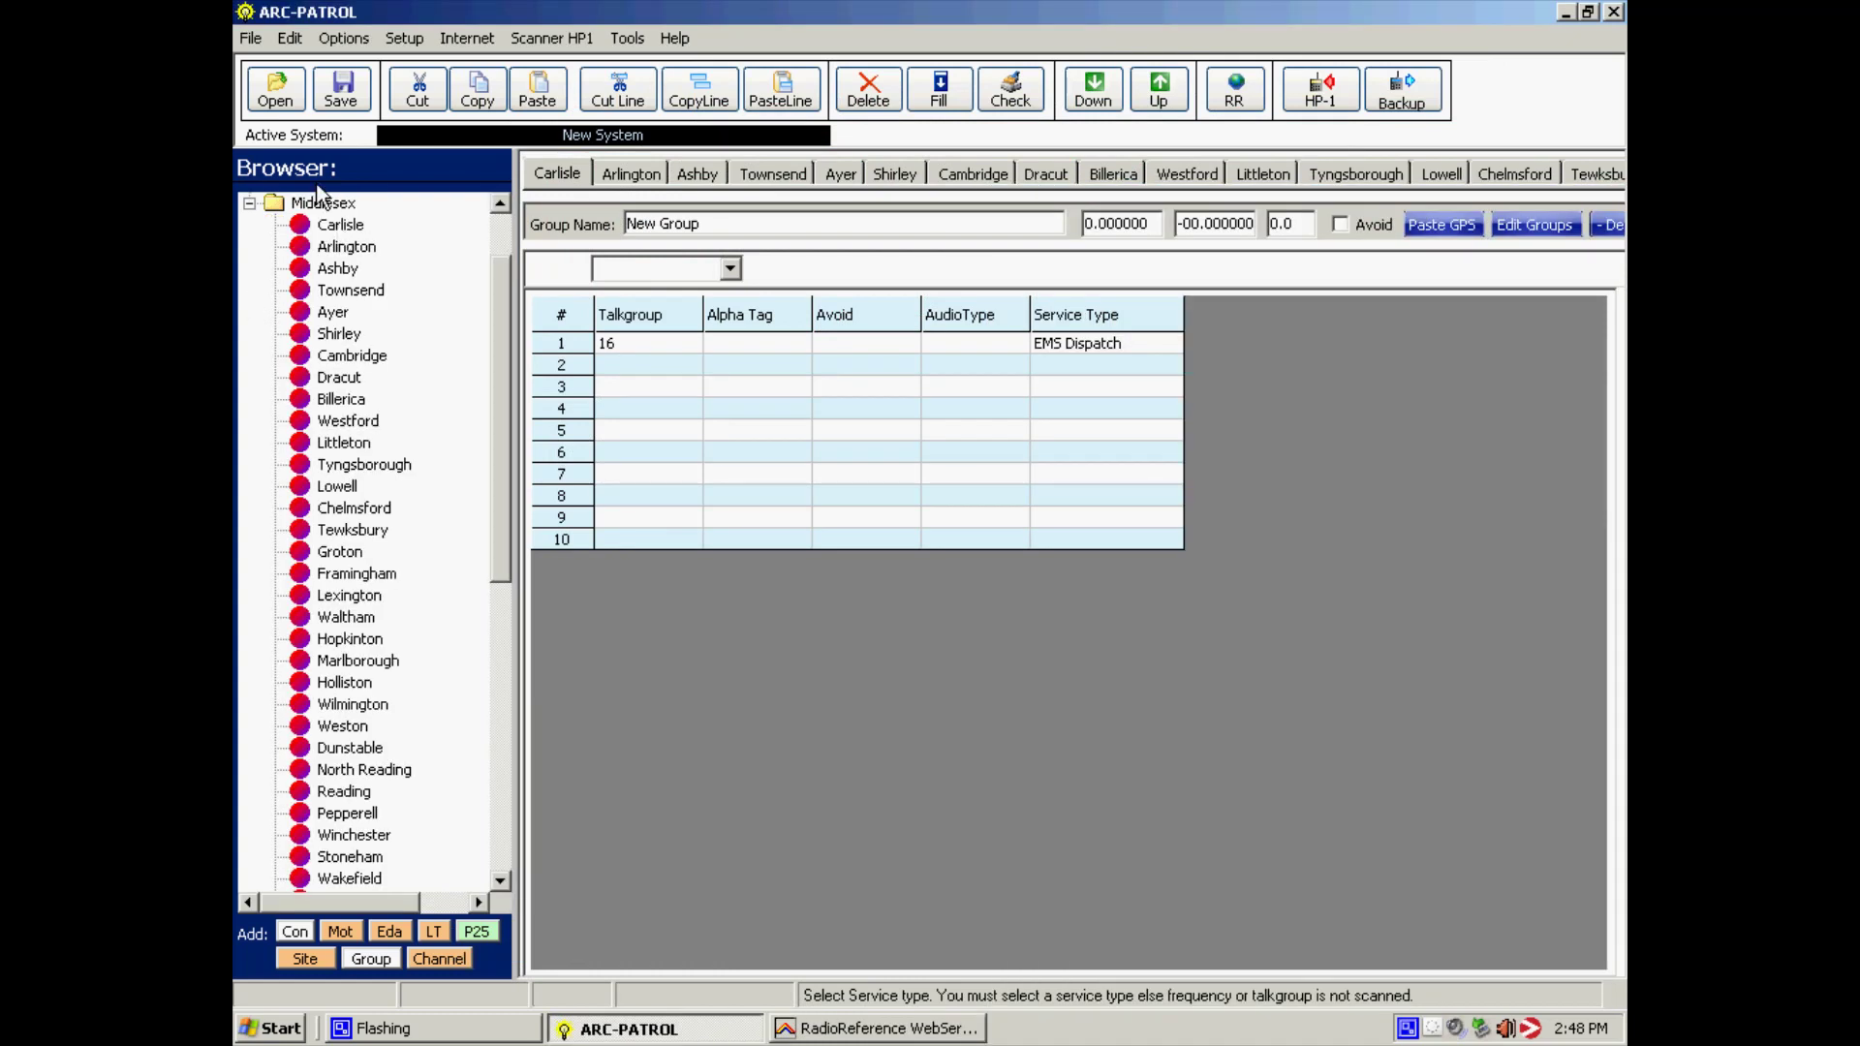
{"action": "left_click", "coordinate": [334, 224]}
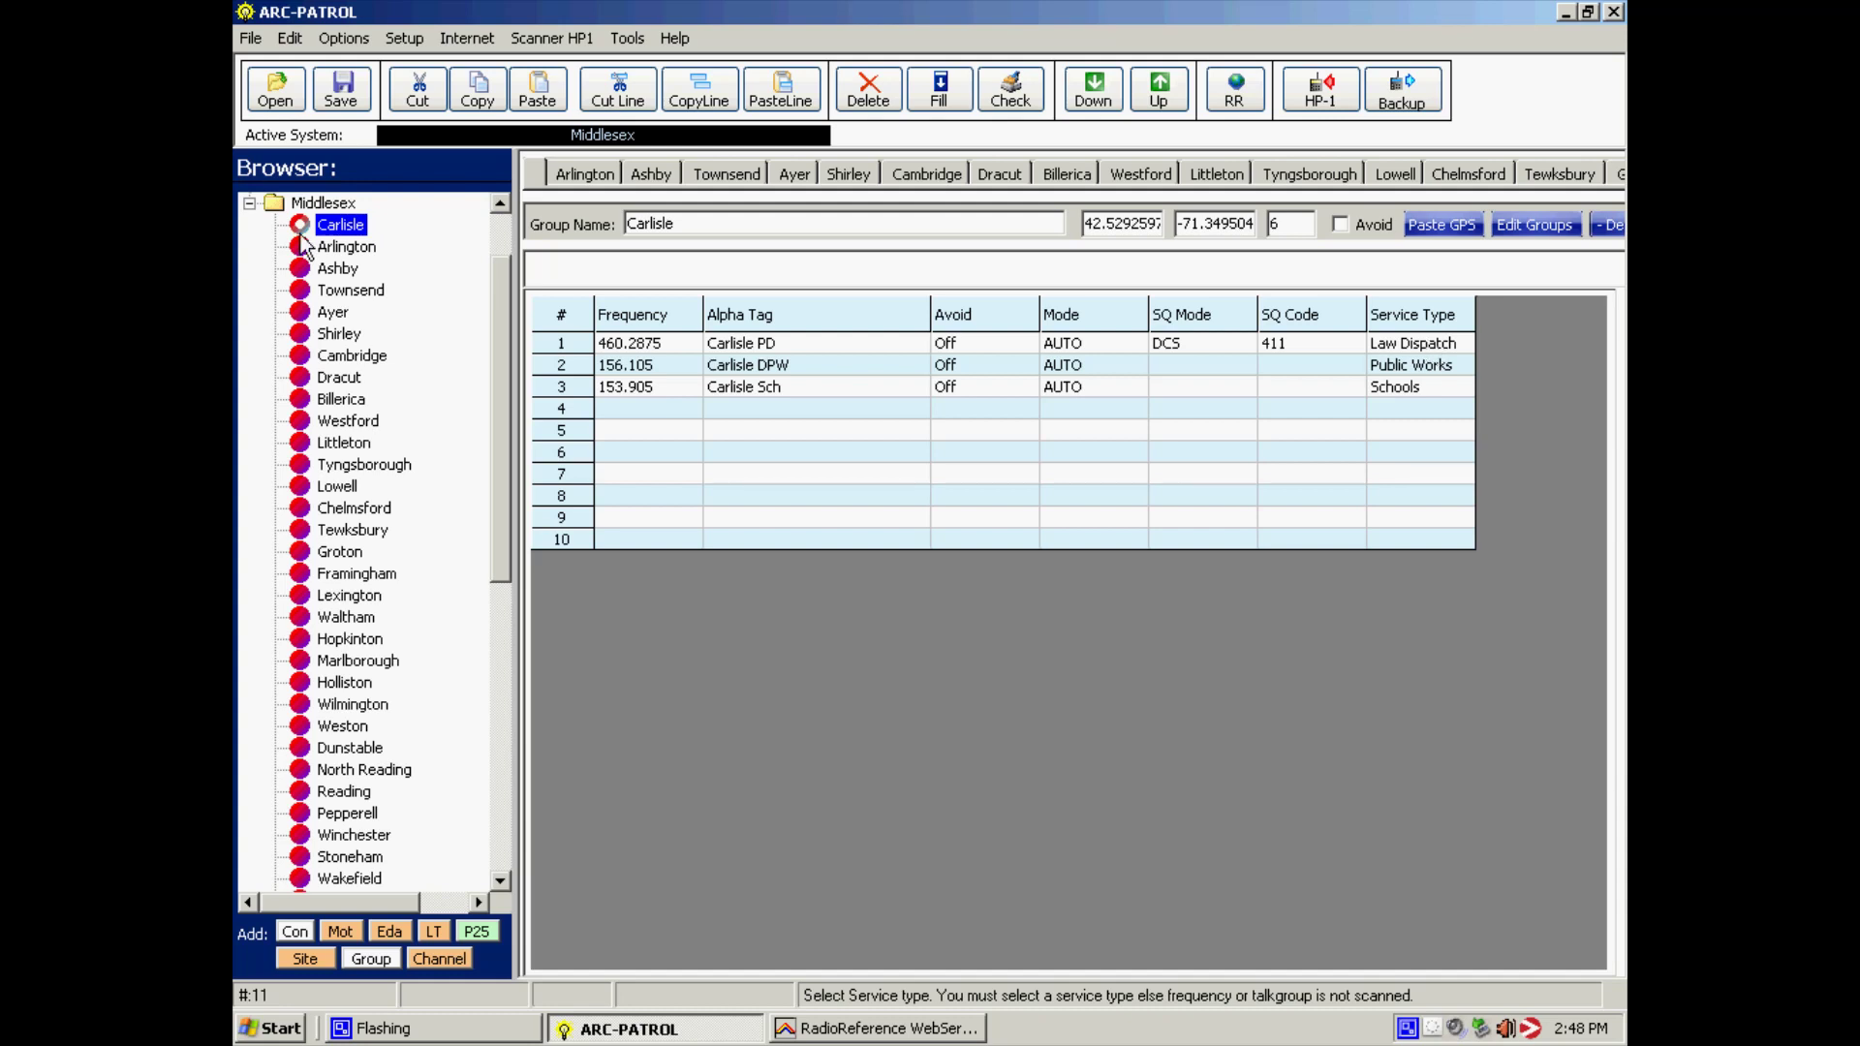
{"action": "left_click", "coordinate": [329, 246]}
{"action": "left_click", "coordinate": [339, 334]}
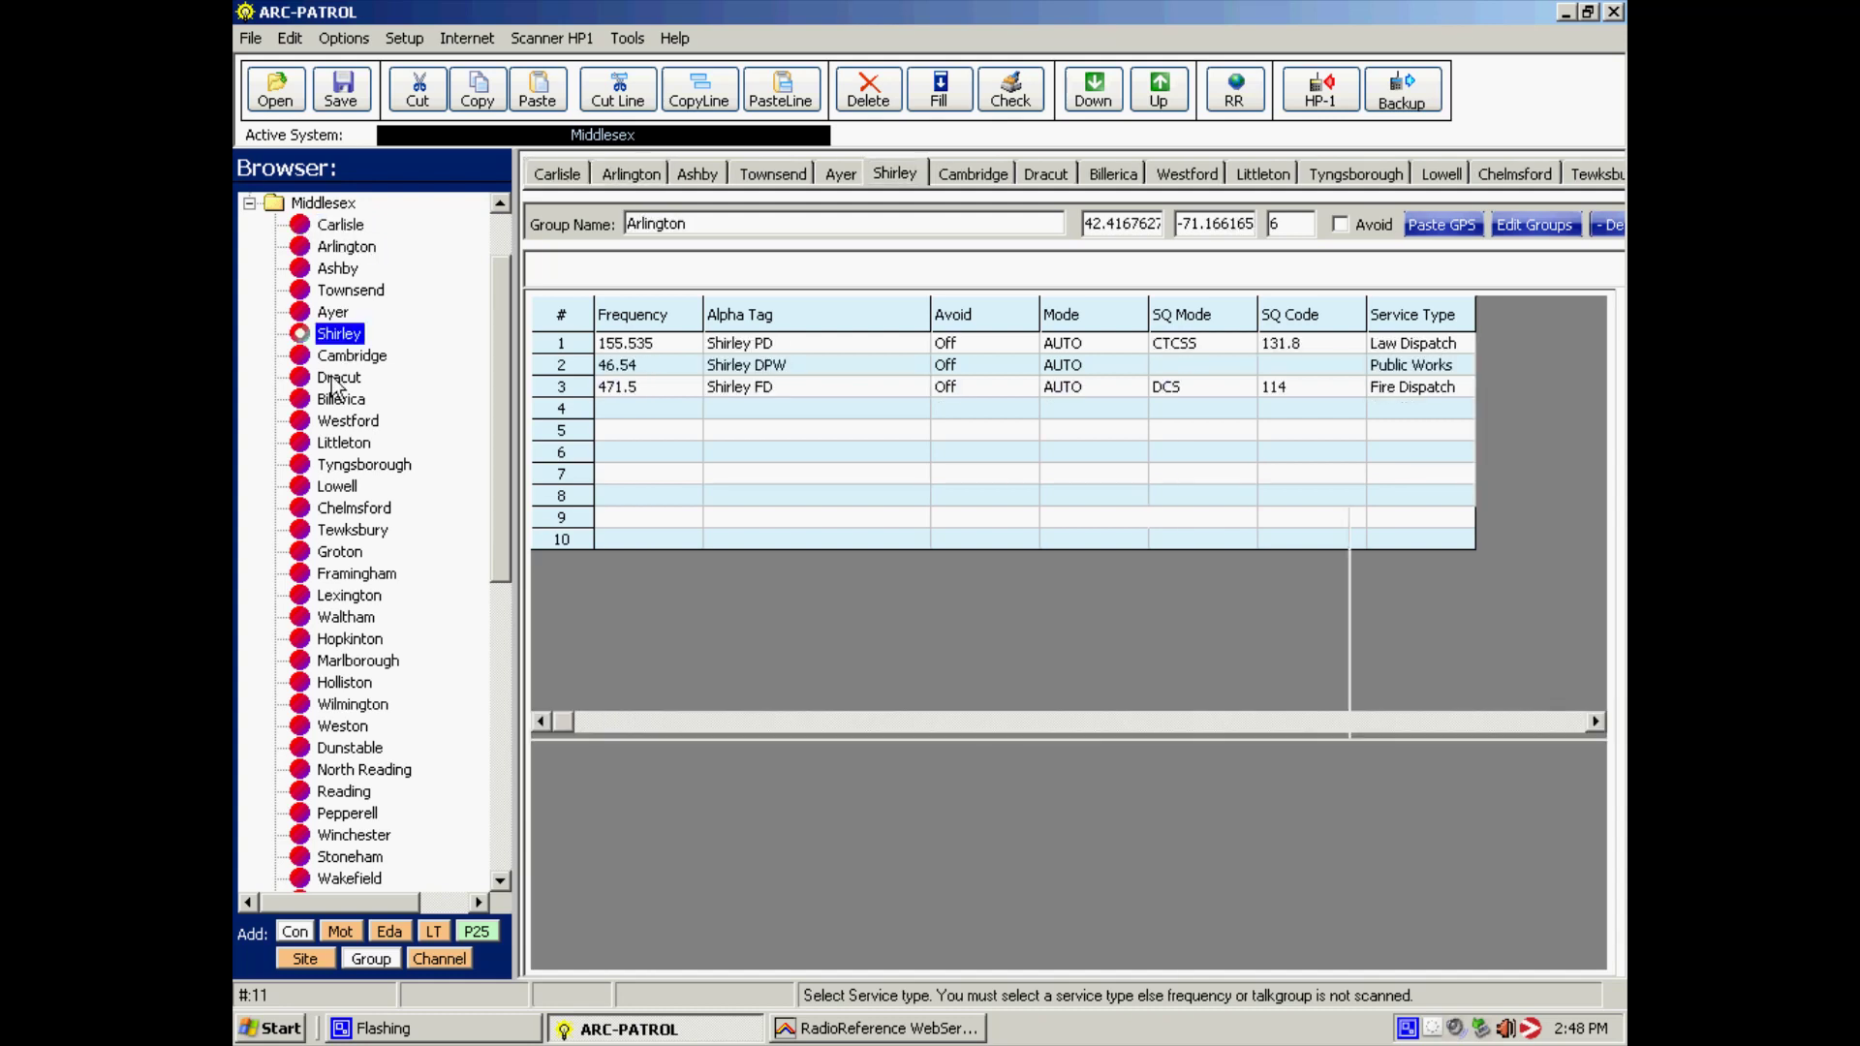
{"action": "left_click", "coordinate": [333, 379]}
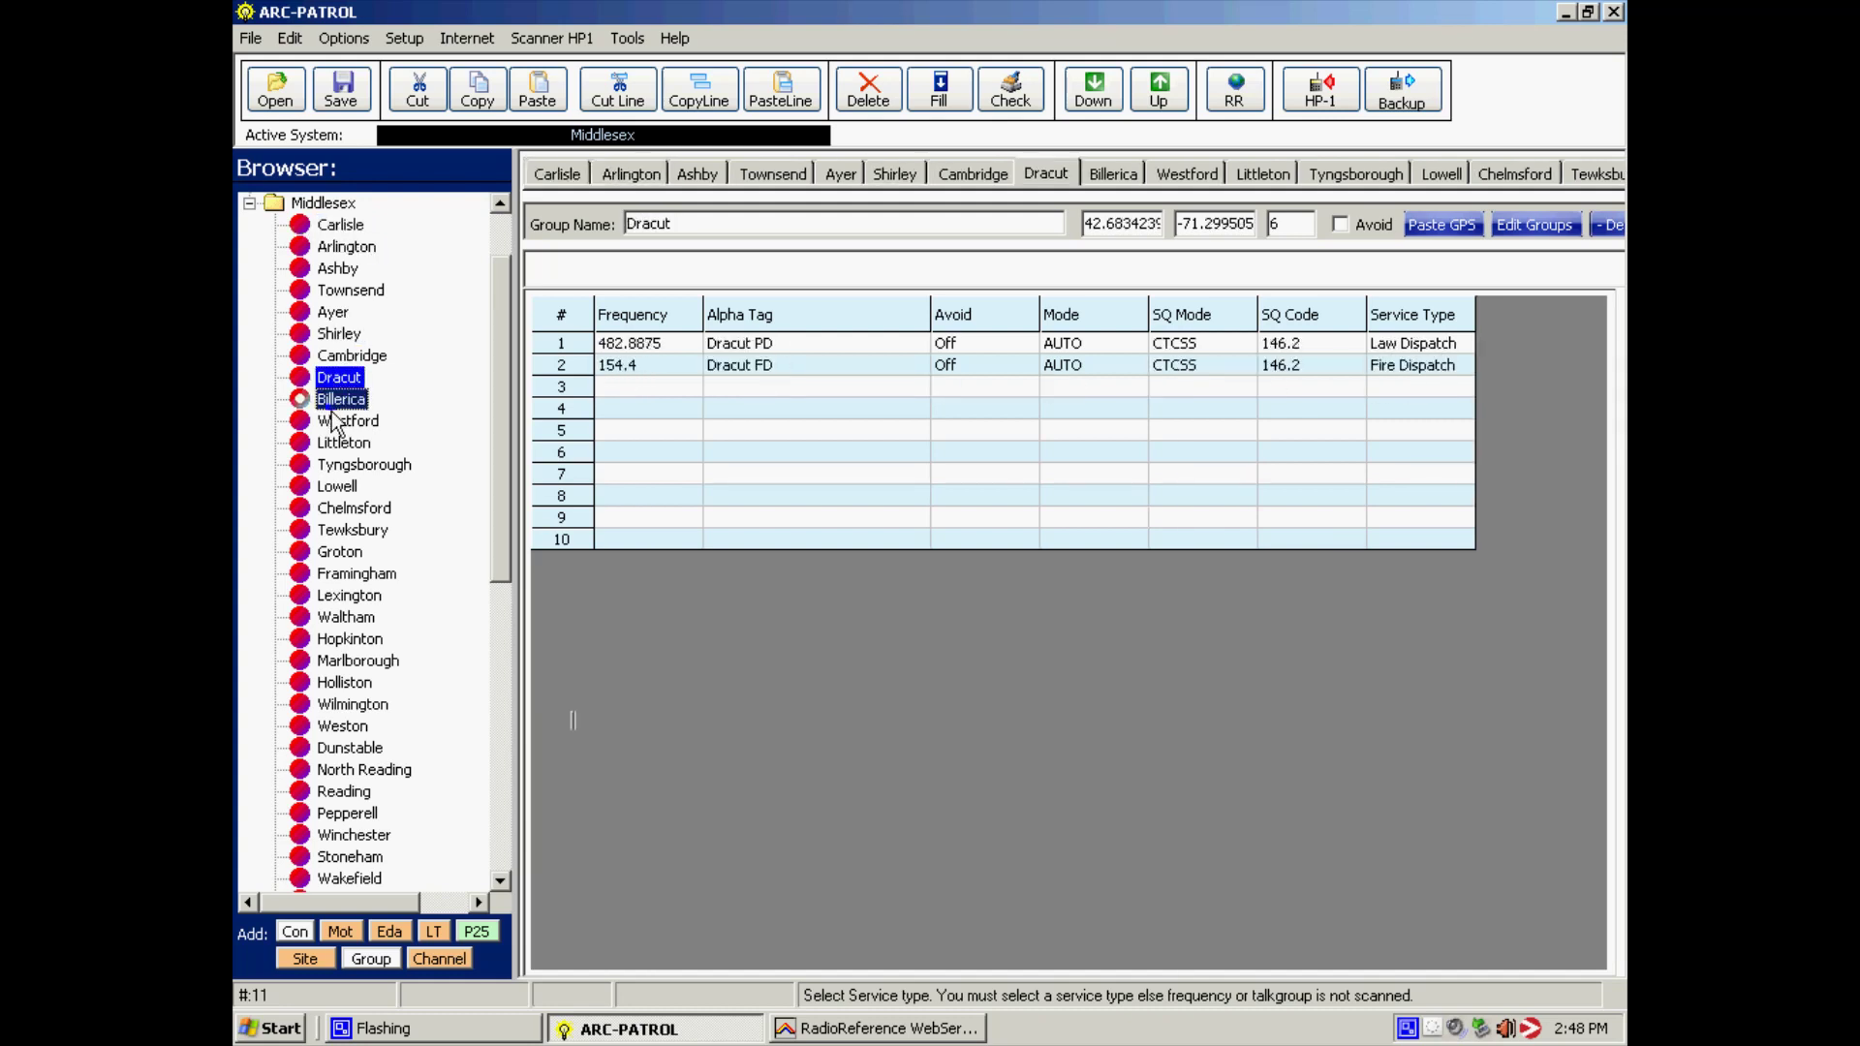
{"action": "left_click", "coordinate": [337, 399]}
{"action": "left_click", "coordinate": [344, 464]}
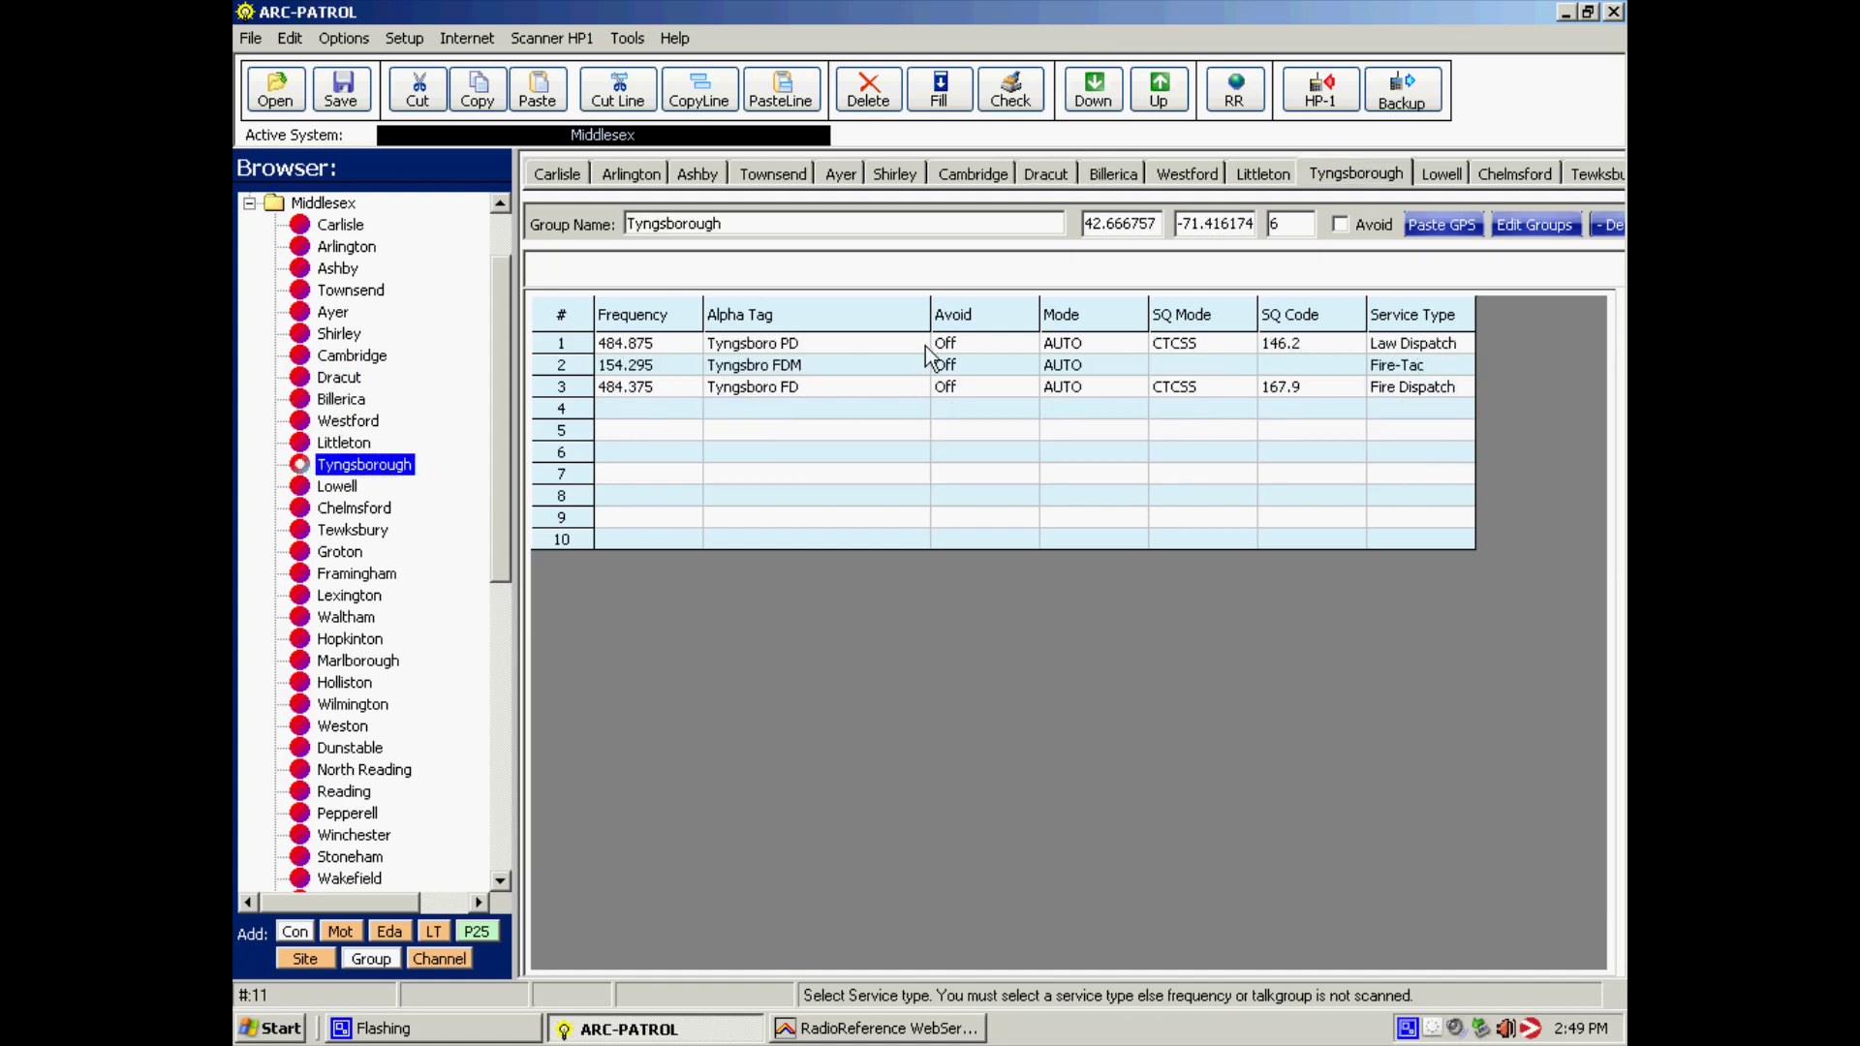